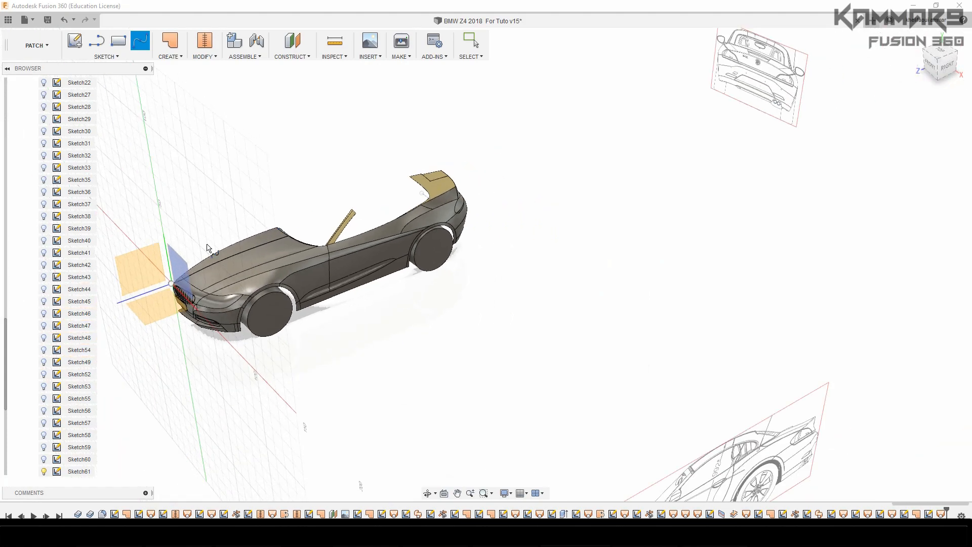
# Start a spline sketch on the vertical centre plane, placing the first point at the rear centre corner of the hood's cowl surface
pyautogui.doubleClick(151, 266)
pyautogui.scroll(6, 735, 304)
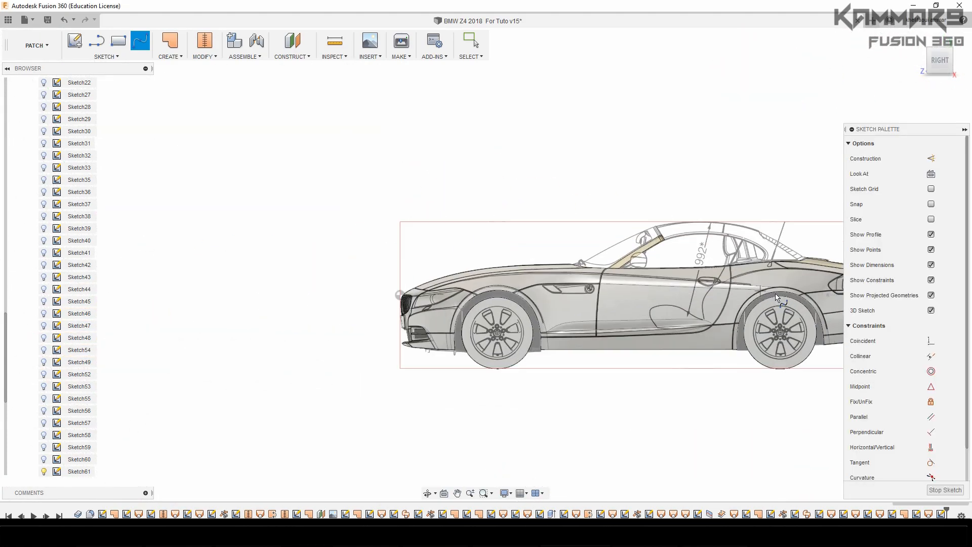
pyautogui.scroll(3, 550, 170)
pyautogui.scroll(-1, 543, 186)
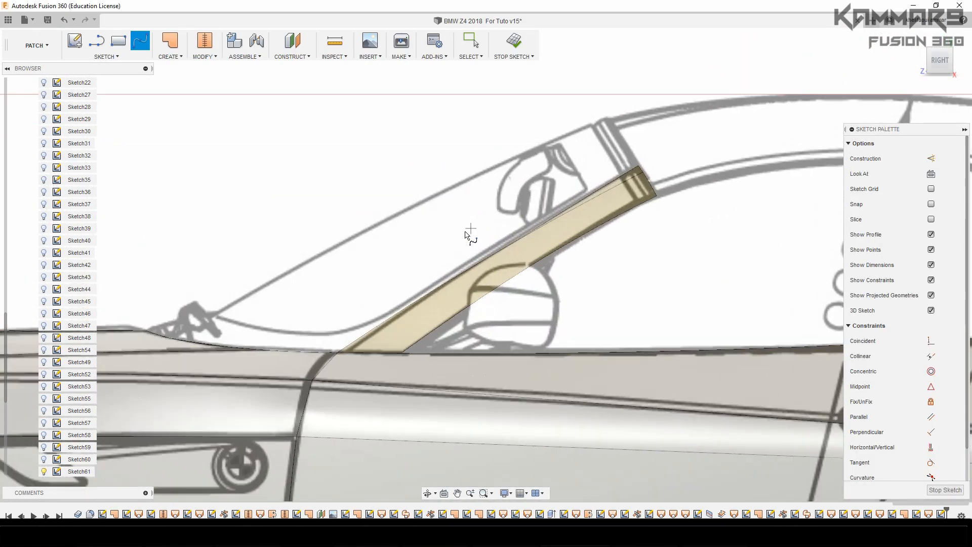
pyautogui.scroll(-5, 277, 317)
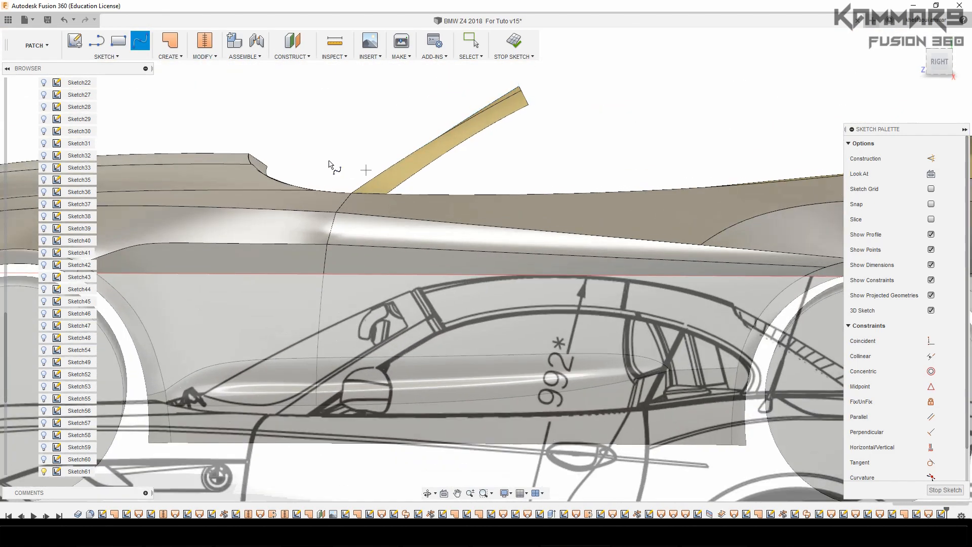
pyautogui.scroll(2, 330, 167)
pyautogui.moveTo(304, 168)
pyautogui.keyDown('shift'); pyautogui.mouseDown(button='middle')
pyautogui.moveTo(353, 47)
pyautogui.moveTo(327, 122)
pyautogui.mouseUp(button='middle'); pyautogui.keyUp('shift')
pyautogui.click(315, 113)
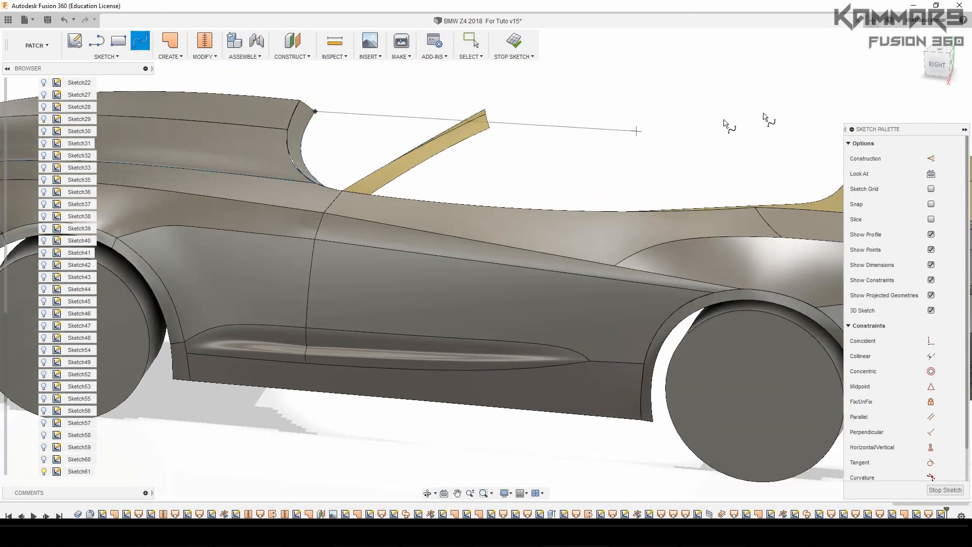
# End the spline at the windshield's upper edge, where the roof begins in the side blueprint
pyautogui.click(937, 67)
pyautogui.scroll(-5, 427, 304)
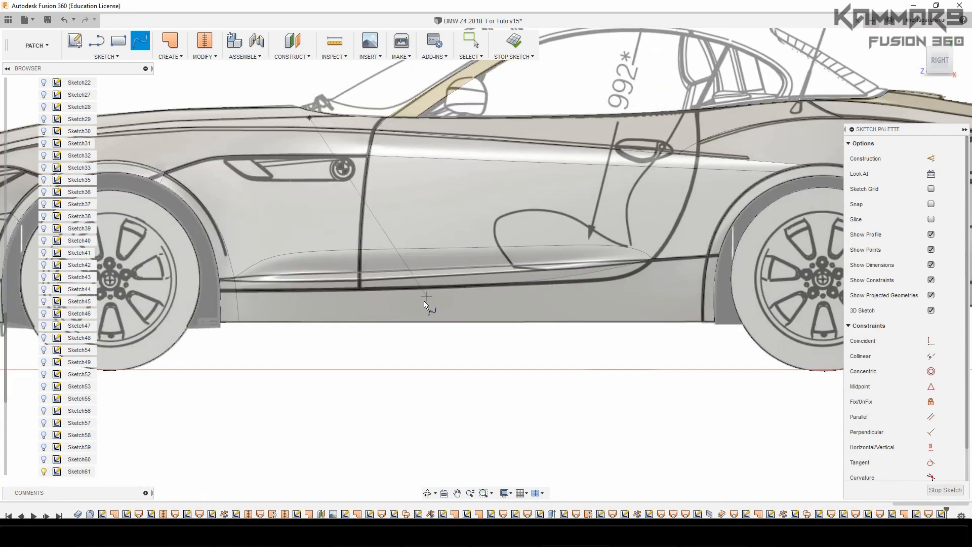
pyautogui.scroll(6, 455, 152)
pyautogui.scroll(4, 455, 152)
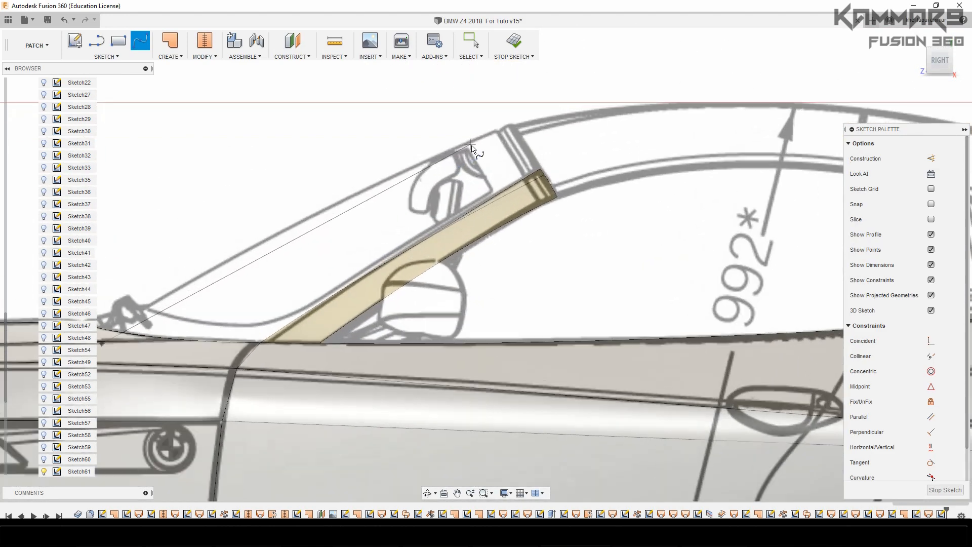
pyautogui.scroll(2, 513, 126)
pyautogui.scroll(2, 513, 126)
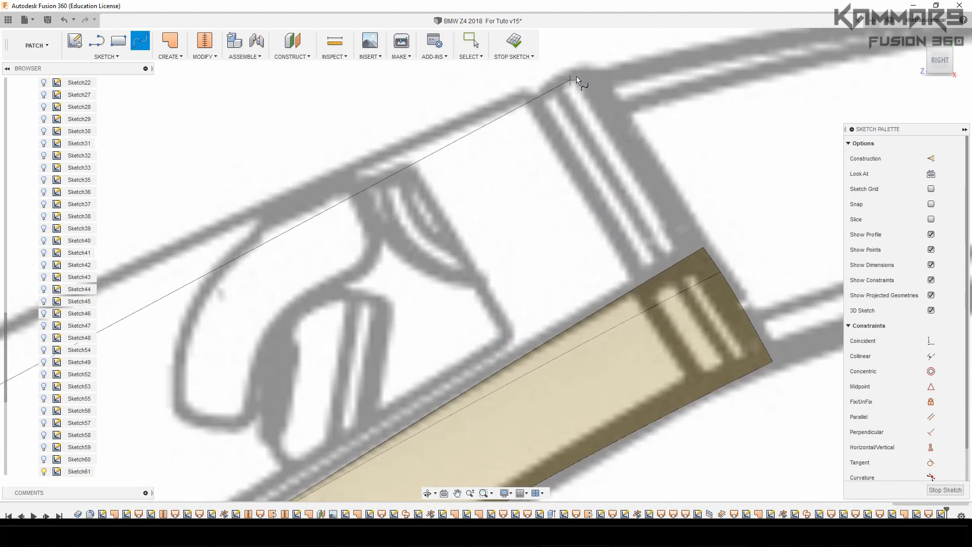
pyautogui.click(584, 72)
pyautogui.press('Return')
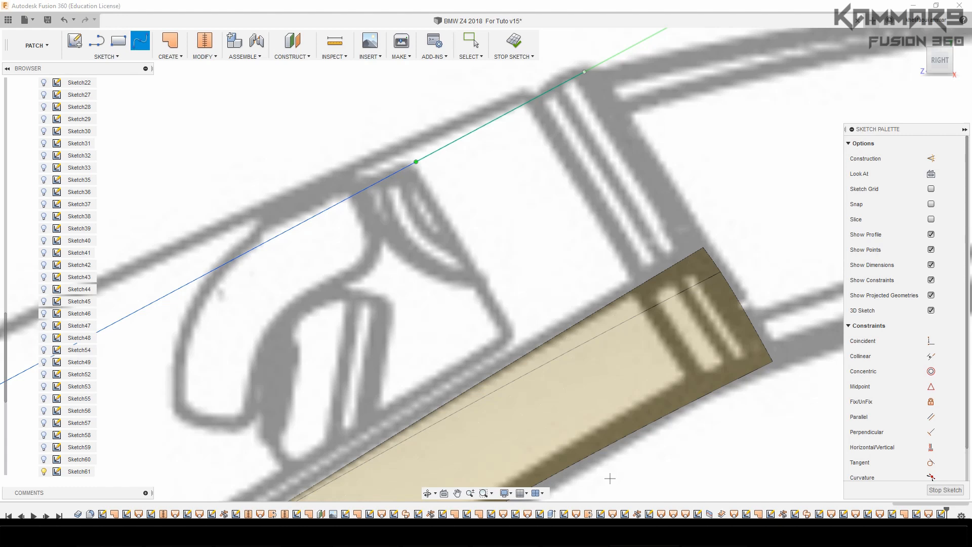
# Move the spline's upper tangent handle -0.415 mm in X and 0.415 mm in Y to match the windshield line, and finish the sketch
pyautogui.scroll(-5, 412, 180)
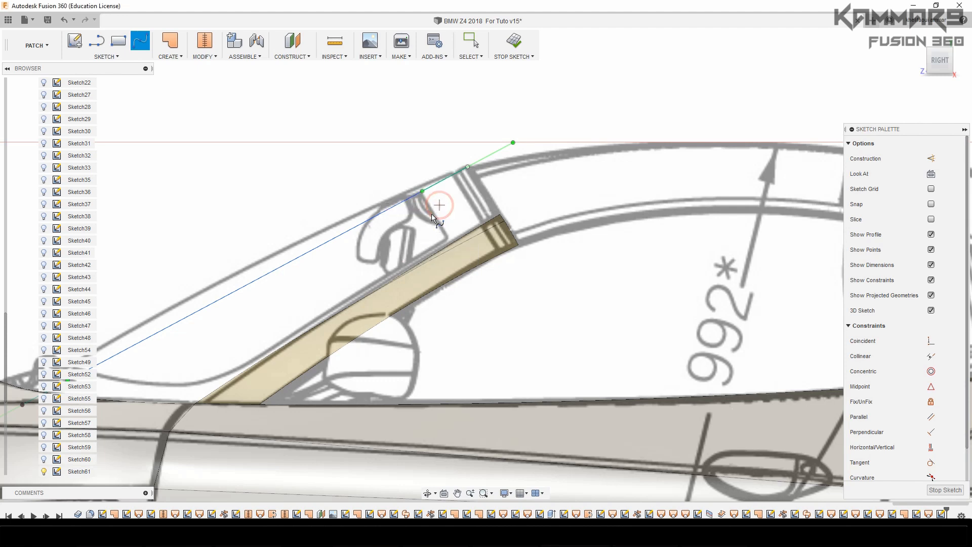
pyautogui.press('Escape')
pyautogui.click(422, 191)
pyautogui.press('m')
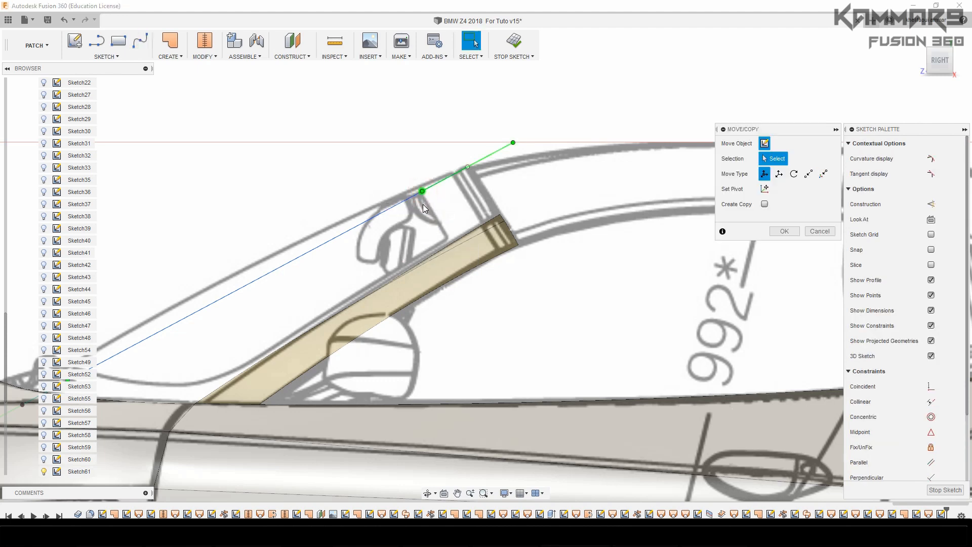
pyautogui.scroll(-3, 409, 202)
pyautogui.scroll(3, 356, 233)
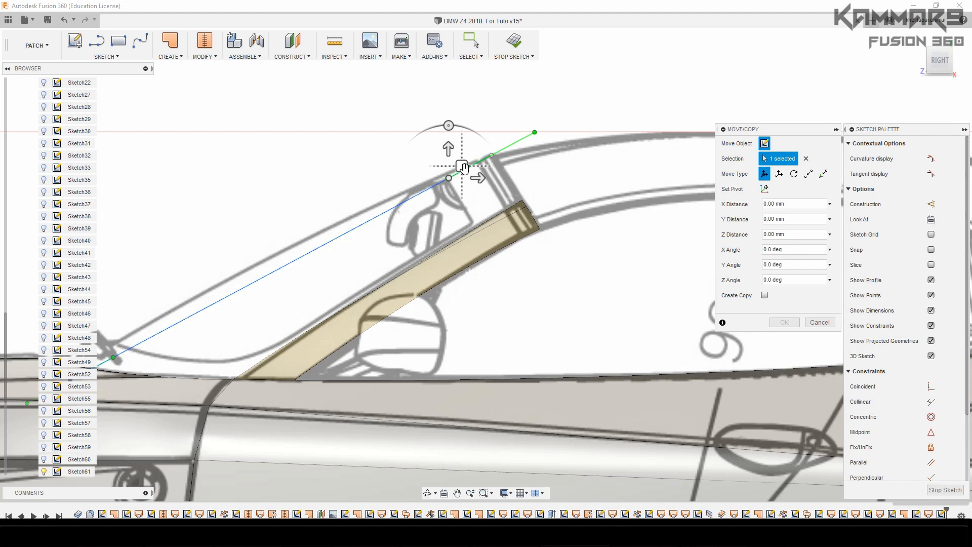
pyautogui.moveTo(461, 166); pyautogui.dragTo(459, 163)
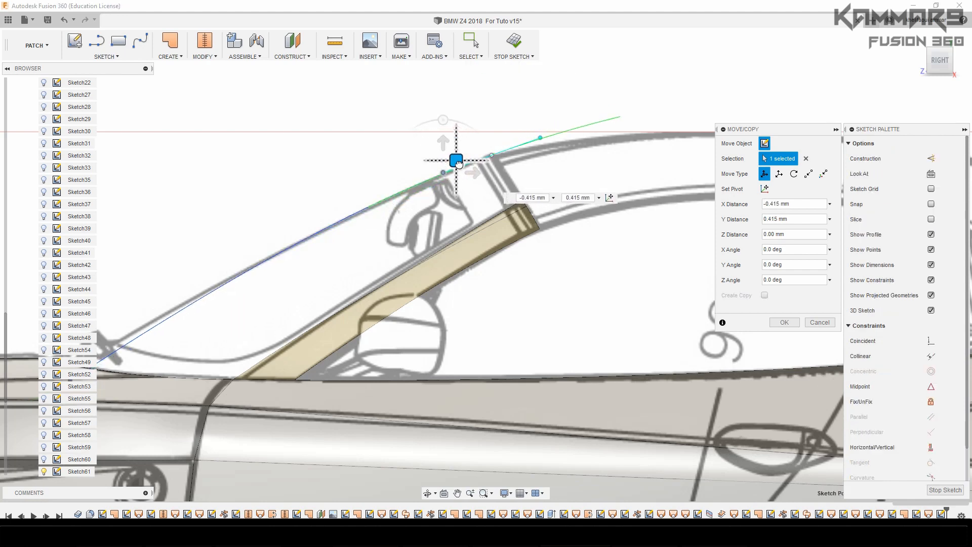
pyautogui.scroll(-5, 468, 242)
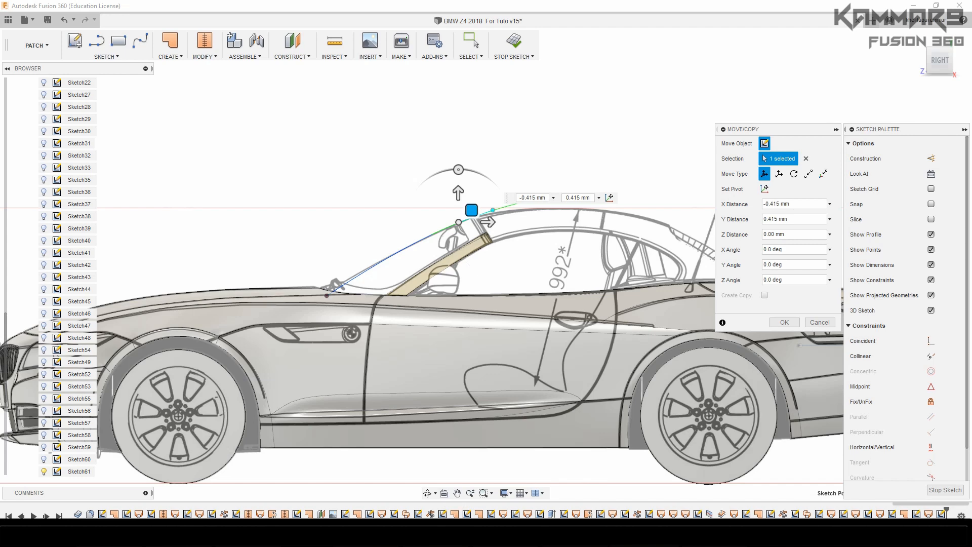
pyautogui.scroll(6, 327, 296)
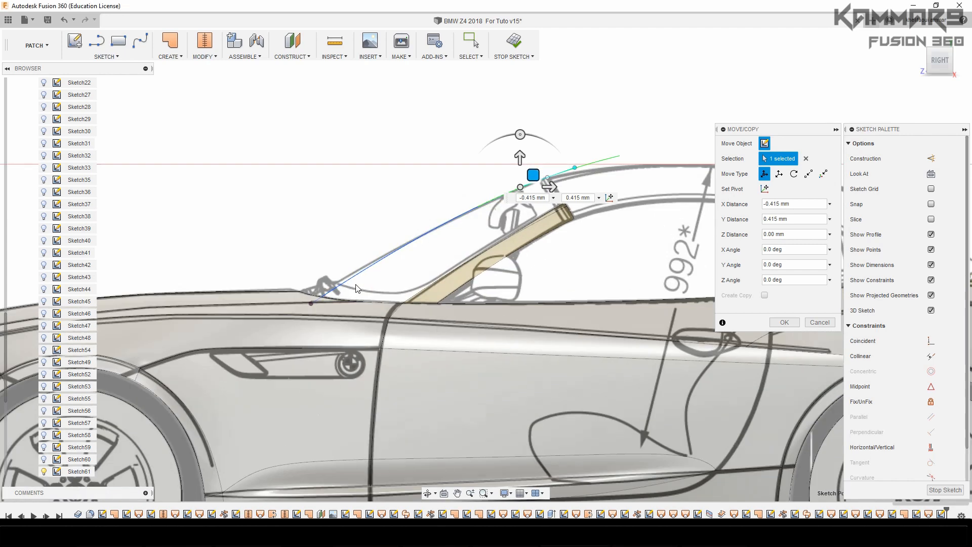
pyautogui.moveTo(269, 321); pyautogui.dragTo(260, 326)
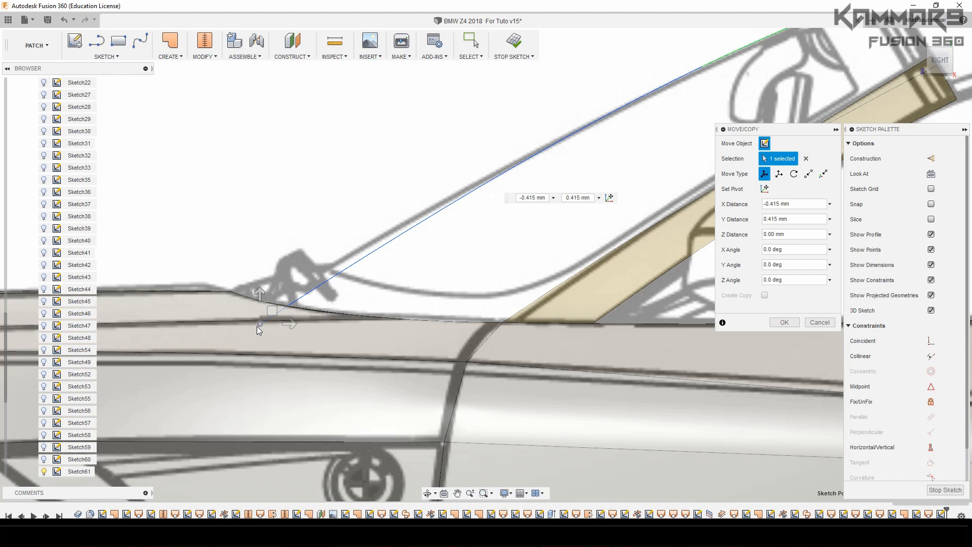
pyautogui.click(778, 323)
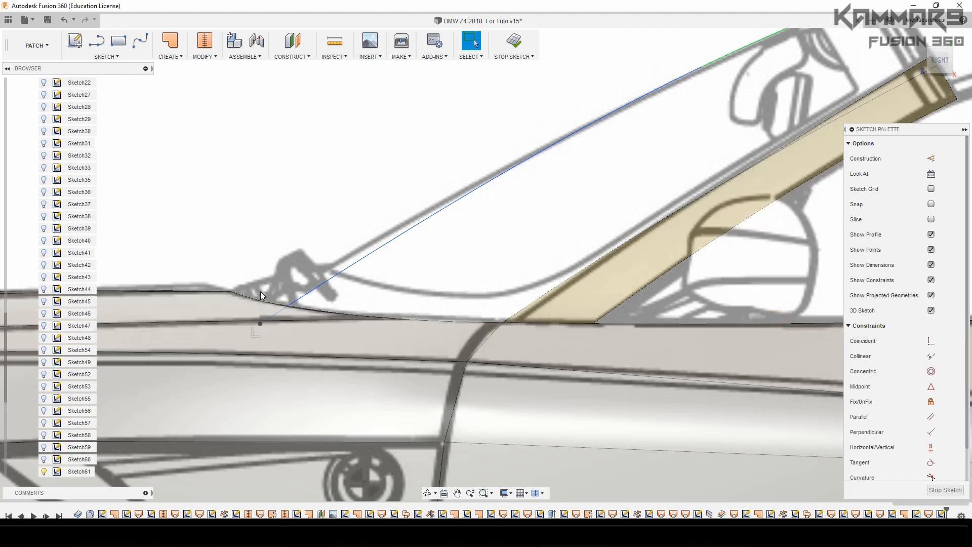
pyautogui.scroll(-3, 261, 291)
pyautogui.click(945, 490)
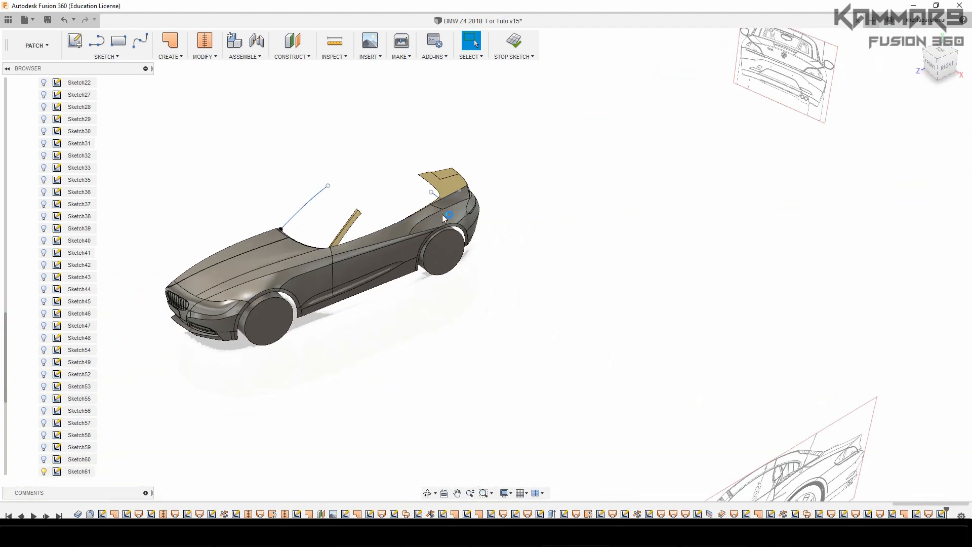
# Select the narrow cowl surface at the windshield base and open its underlying sketch for editing
pyautogui.click(301, 227)
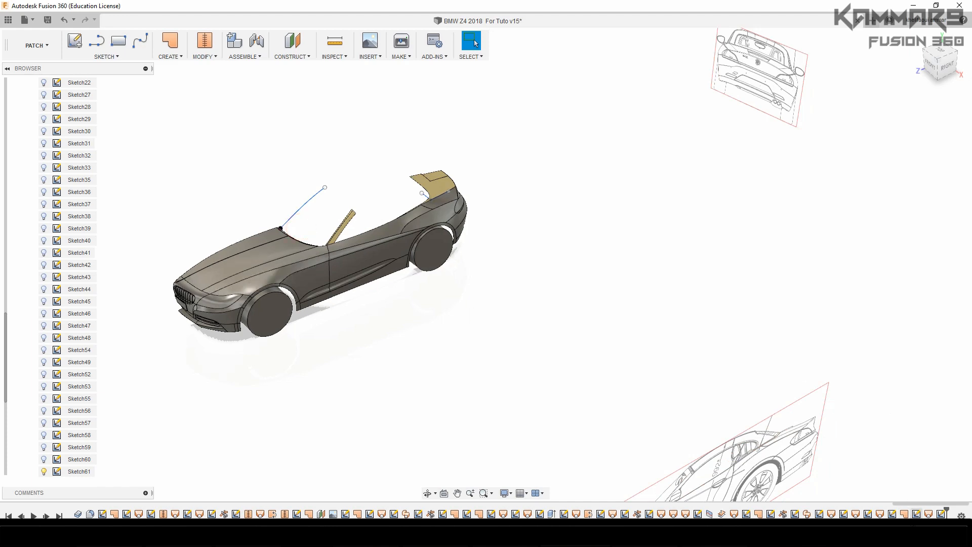
pyautogui.scroll(-2, 302, 263)
pyautogui.scroll(6, 274, 221)
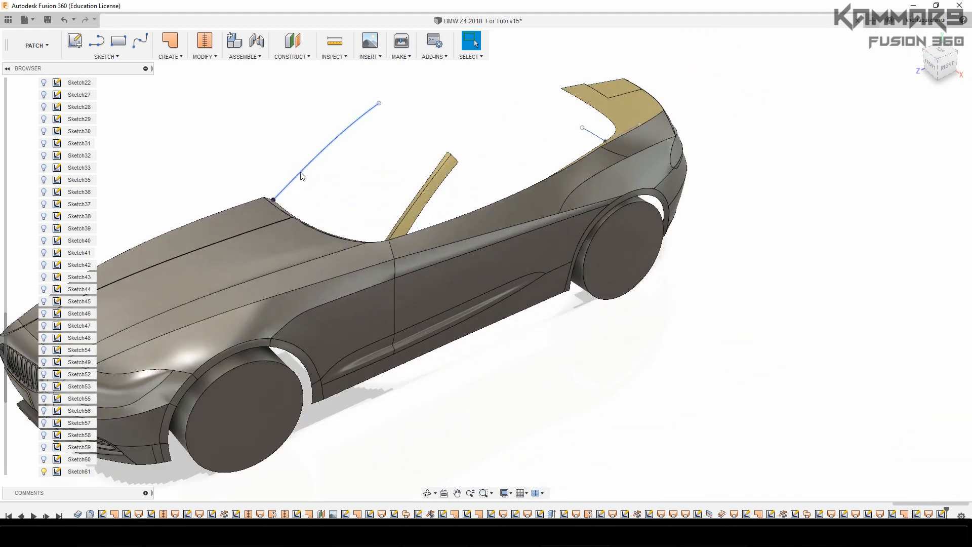
pyautogui.keyDown('shift'); pyautogui.moveTo(301, 173); pyautogui.dragTo(275, 193, button='middle'); pyautogui.keyUp('shift')
pyautogui.scroll(4, 274, 193)
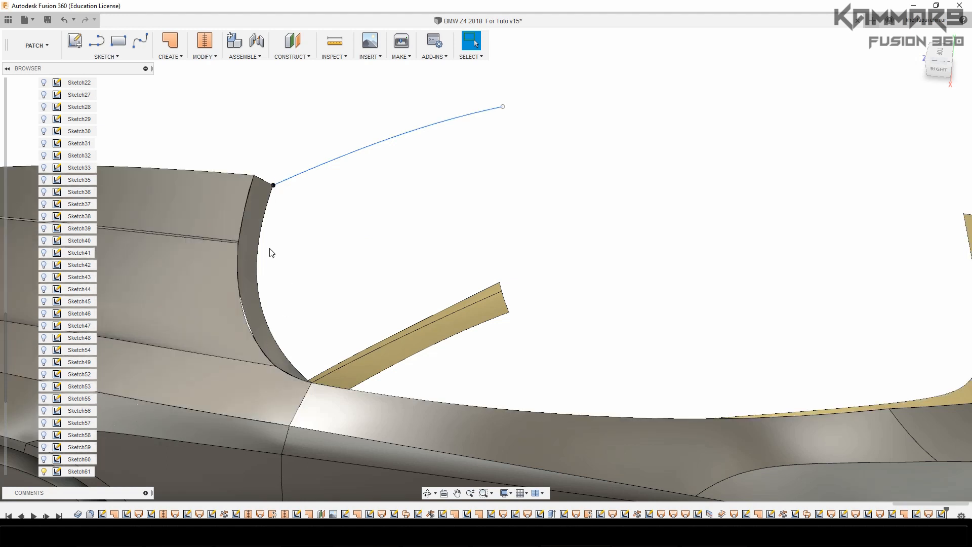
pyautogui.click(251, 241)
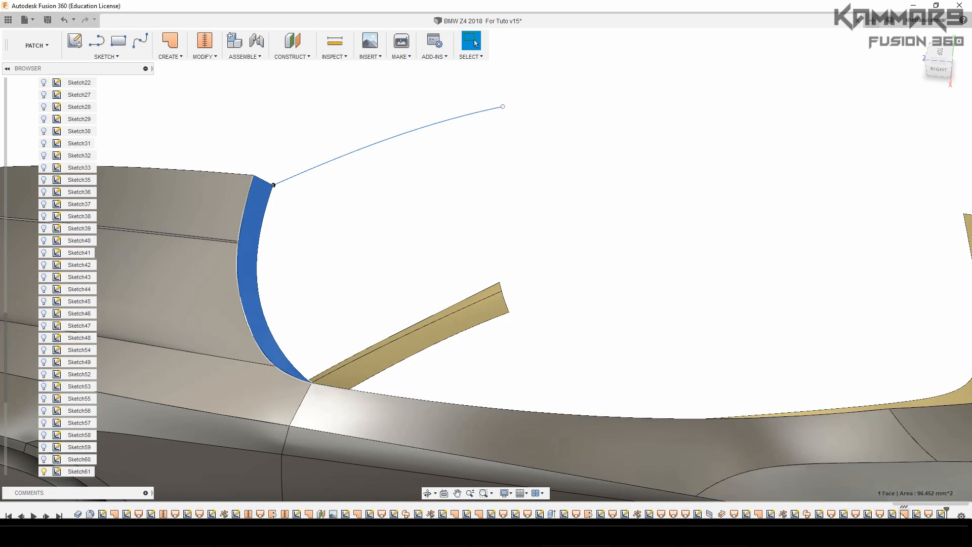
pyautogui.rightClick(893, 514)
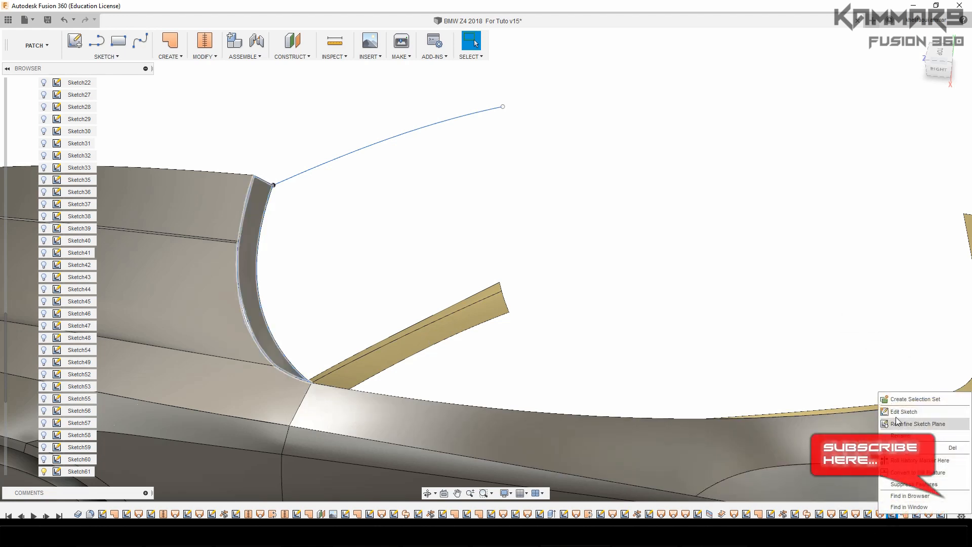
pyautogui.click(893, 414)
# Move the centre end point of the lower cowl spline up 0.724 mm in the side view
pyautogui.scroll(-4, 418, 321)
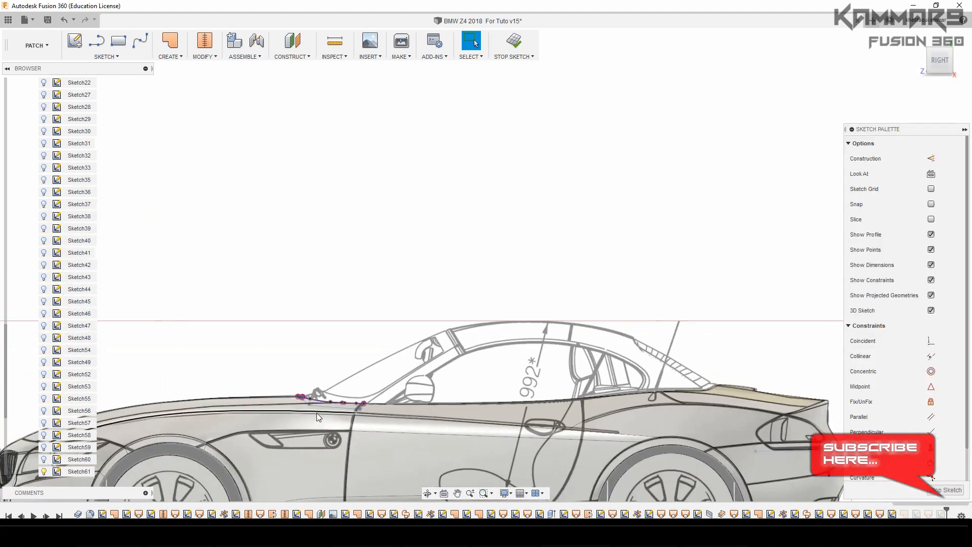
pyautogui.scroll(5, 302, 396)
pyautogui.scroll(3, 301, 395)
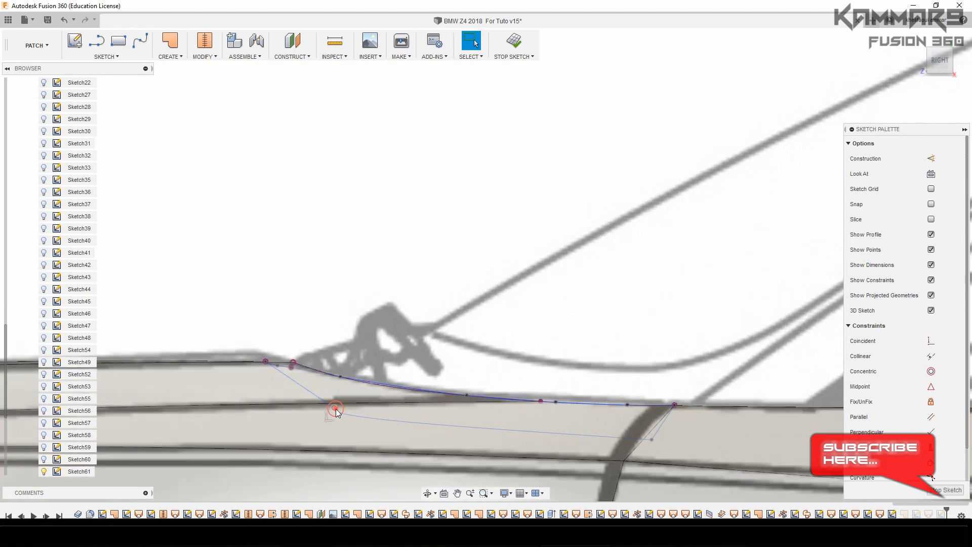
pyautogui.click(335, 408)
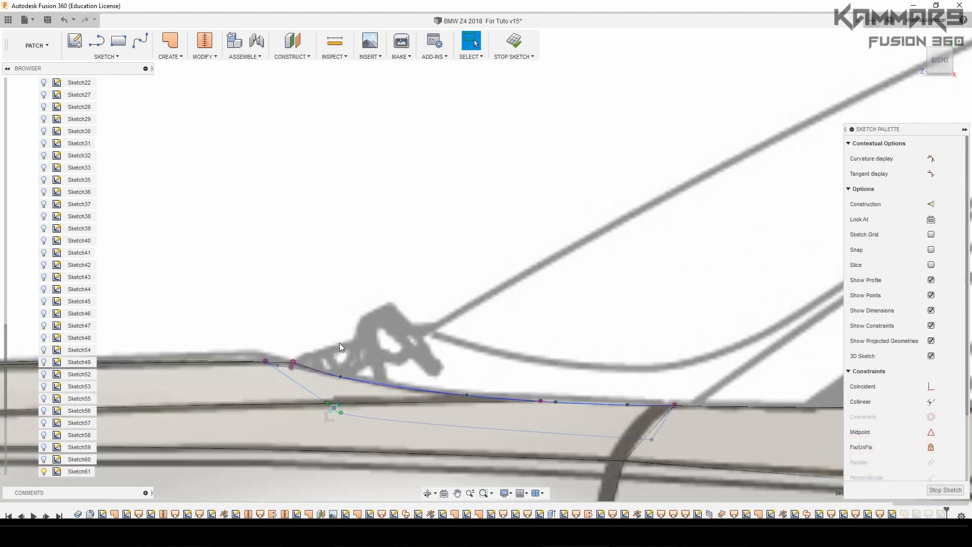
pyautogui.press('m')
pyautogui.moveTo(334, 382); pyautogui.dragTo(337, 366)
pyautogui.write('0.507')
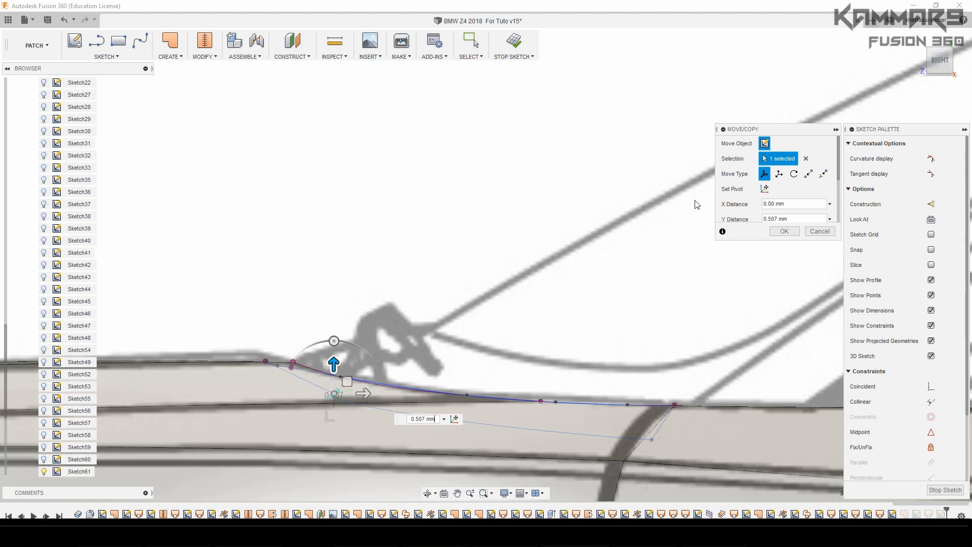
pyautogui.moveTo(333, 359); pyautogui.dragTo(333, 354)
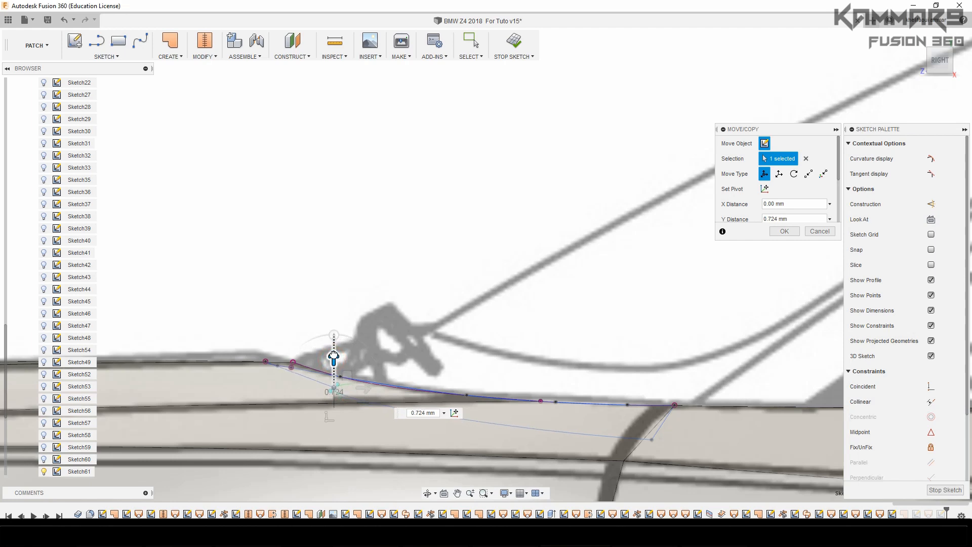
# Move the same cowl spline point -0.401 mm in X against the top blueprint, and finish the sketch
pyautogui.click(942, 49)
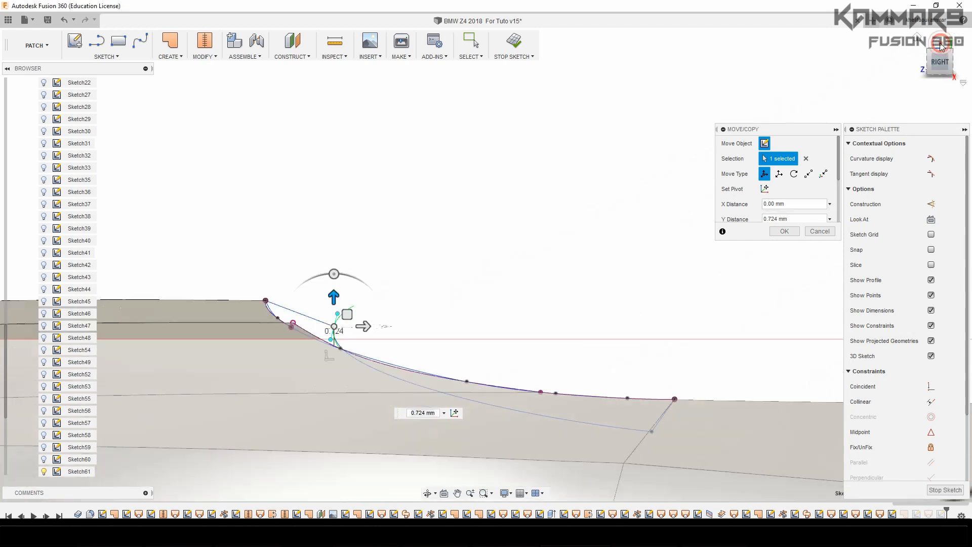
pyautogui.scroll(-3, 460, 225)
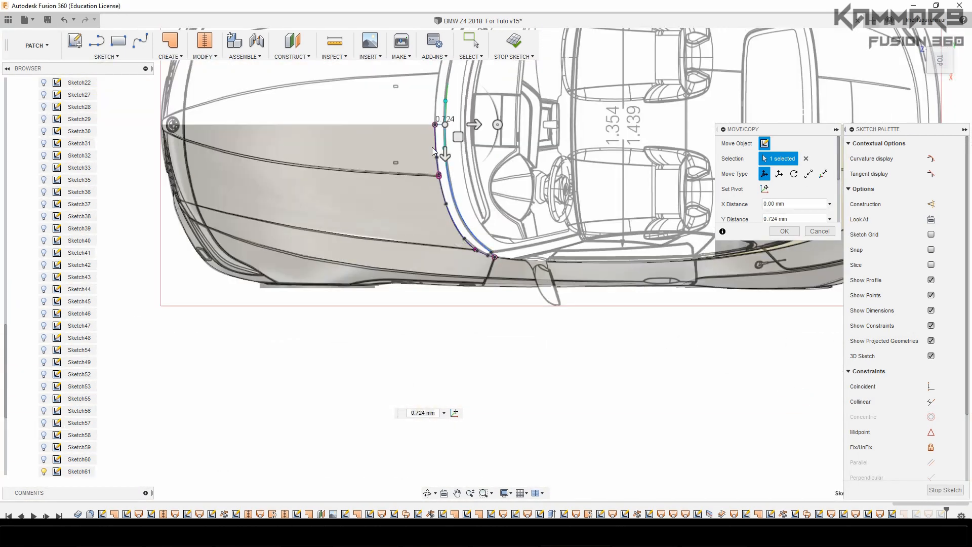
pyautogui.scroll(10, 450, 109)
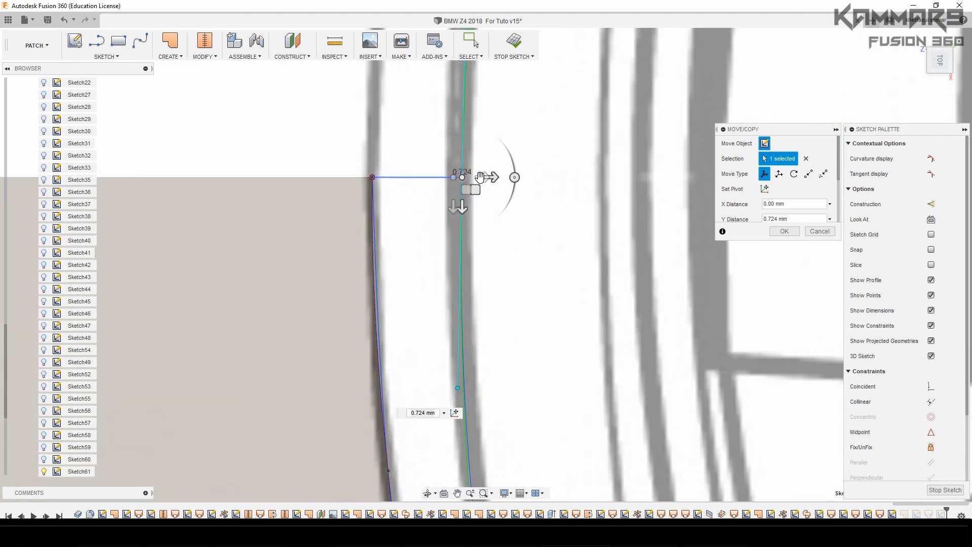
pyautogui.moveTo(490, 177); pyautogui.dragTo(478, 177)
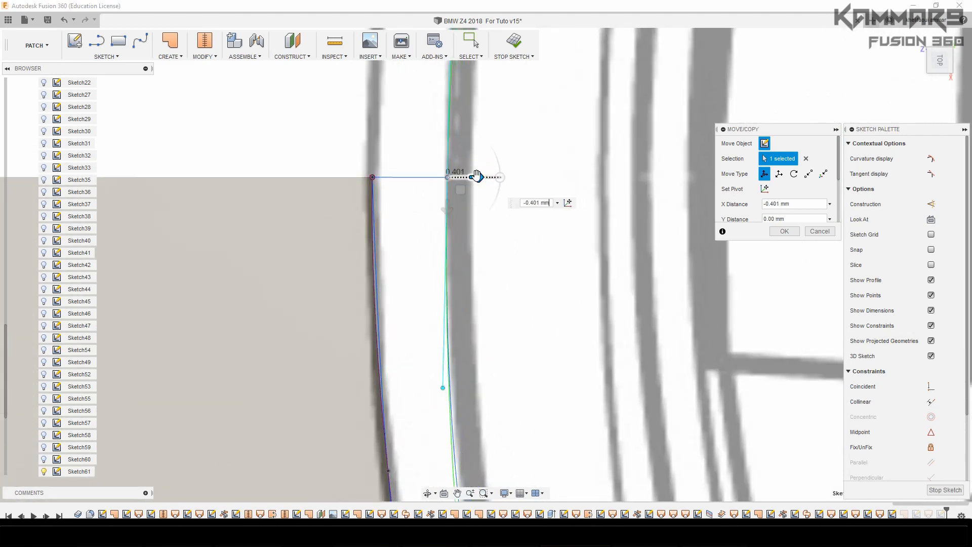
pyautogui.scroll(-5, 463, 238)
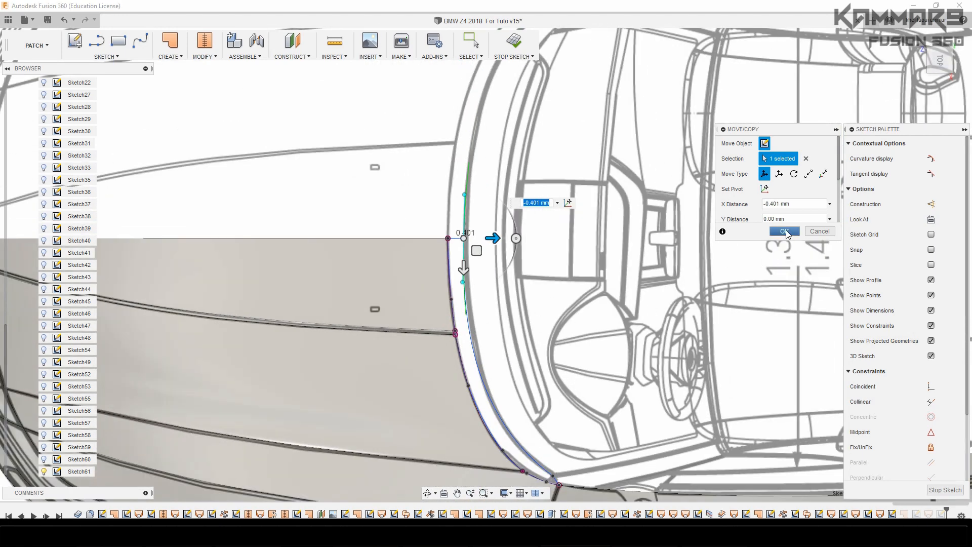
pyautogui.click(785, 231)
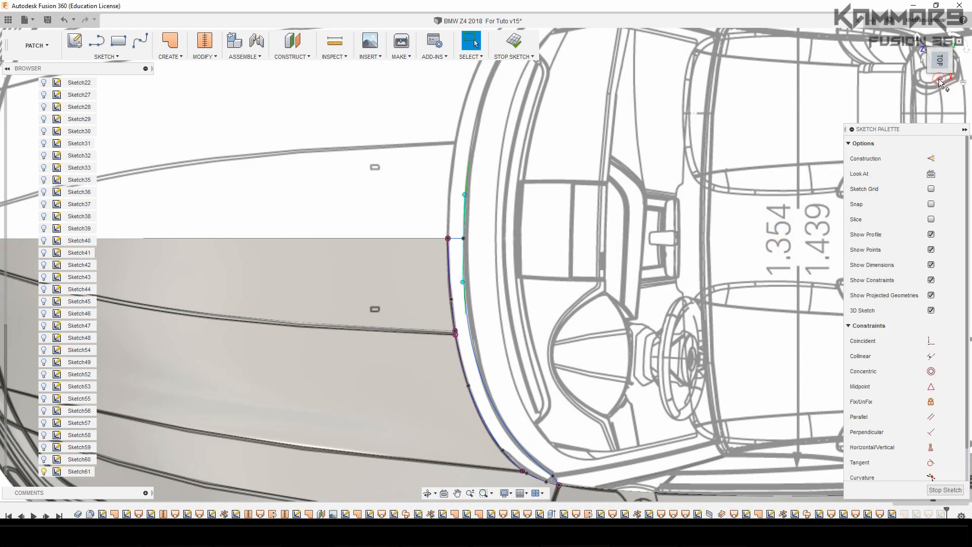
pyautogui.click(939, 78)
pyautogui.scroll(5, 477, 293)
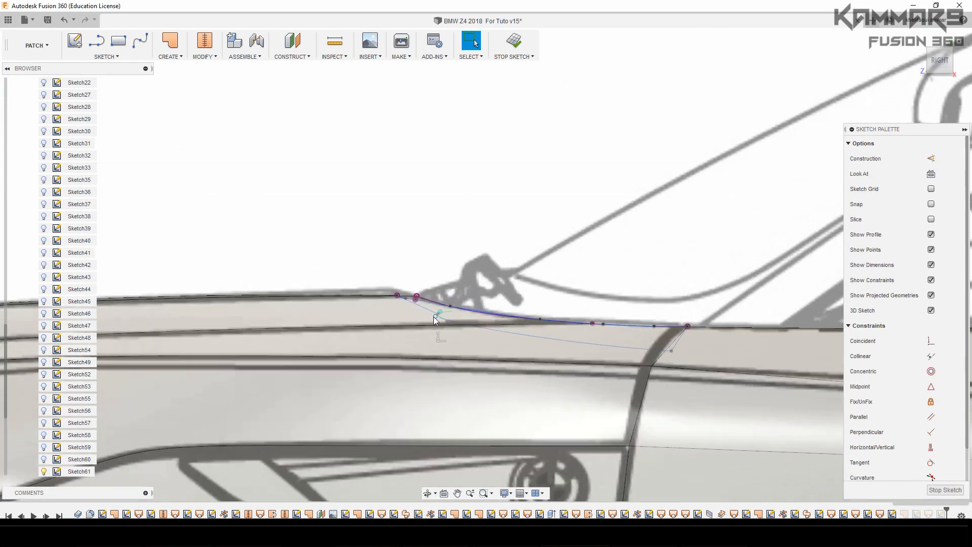
pyautogui.click(943, 490)
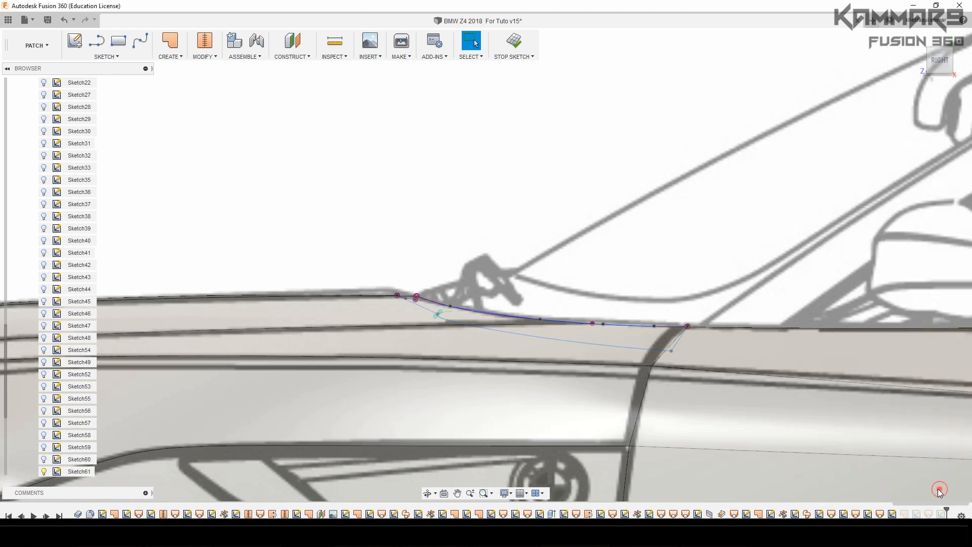
# Open the sketch of the windshield centre curve for editing
pyautogui.click(327, 161)
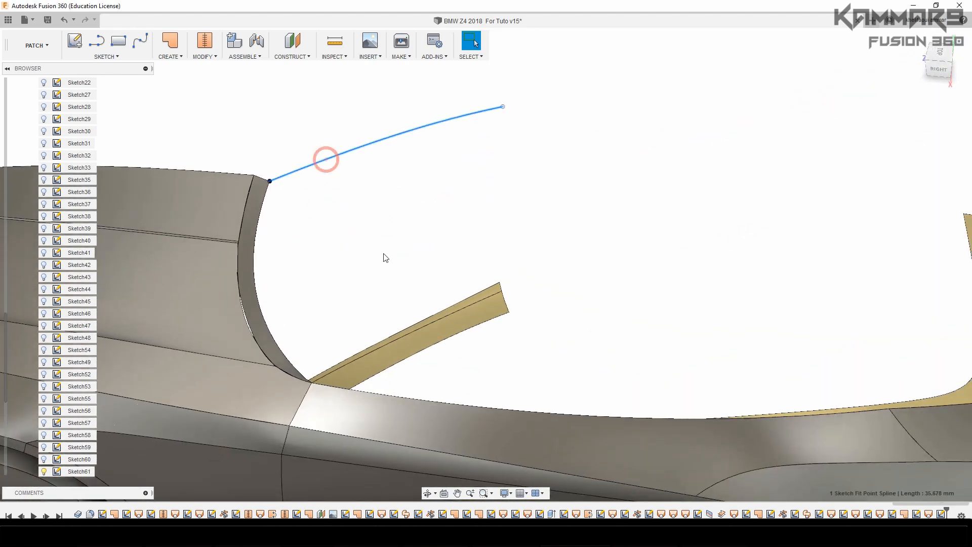
pyautogui.rightClick(396, 139)
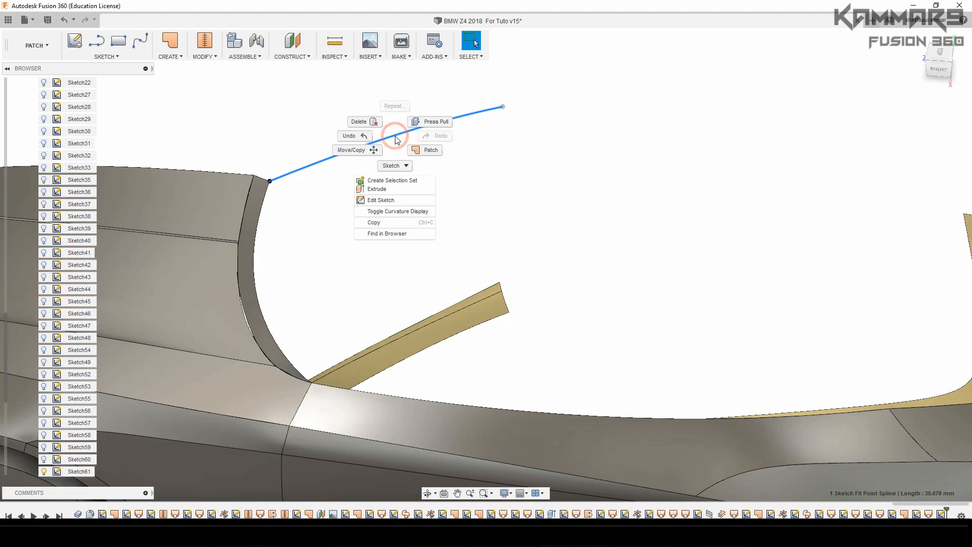
pyautogui.click(381, 200)
# Move the upper tangent handle of the windshield centre curve slightly in the vertical direction to follow the side blueprint's windshield line
pyautogui.scroll(5, 275, 407)
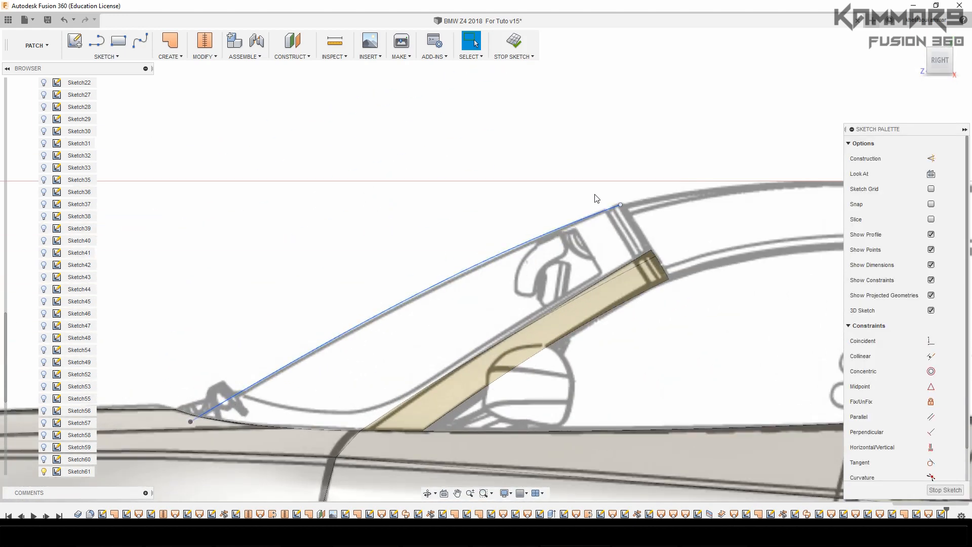
pyautogui.click(556, 234)
pyautogui.scroll(2, 557, 232)
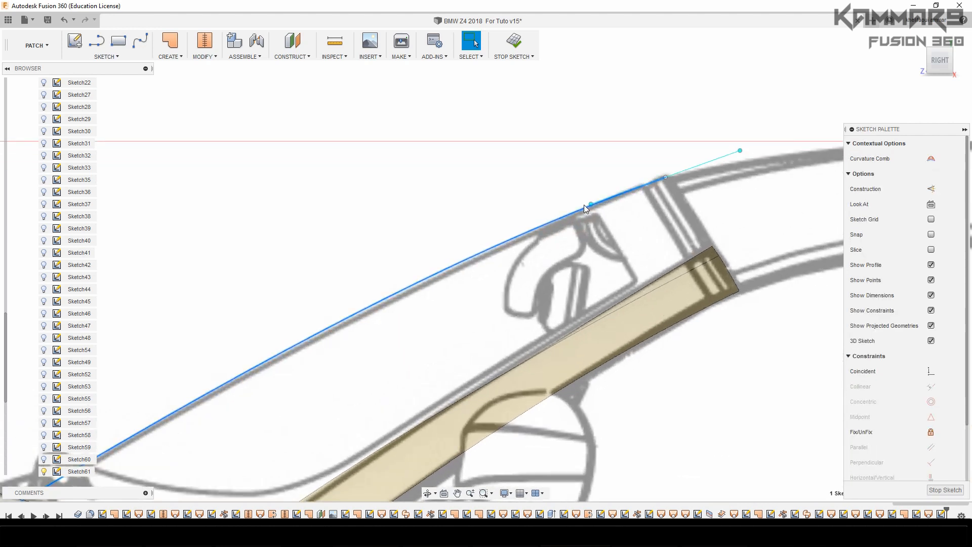
pyautogui.click(590, 204)
pyautogui.press('m')
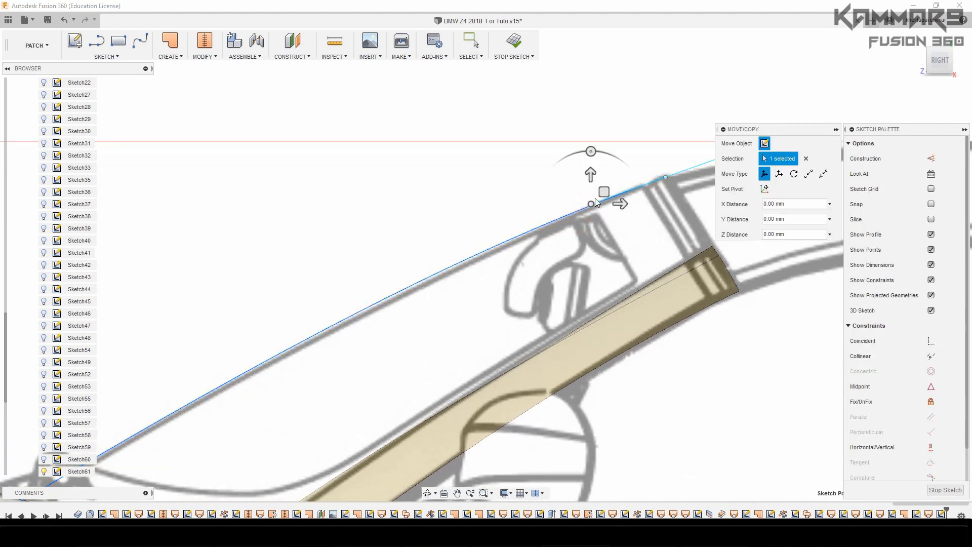
pyautogui.moveTo(590, 174); pyautogui.dragTo(591, 175)
pyautogui.click(784, 322)
# Draw a two-point fit point spline from the centre curve's upper end to the upper inner corner of the windshield pillar
pyautogui.scroll(-3, 730, 151)
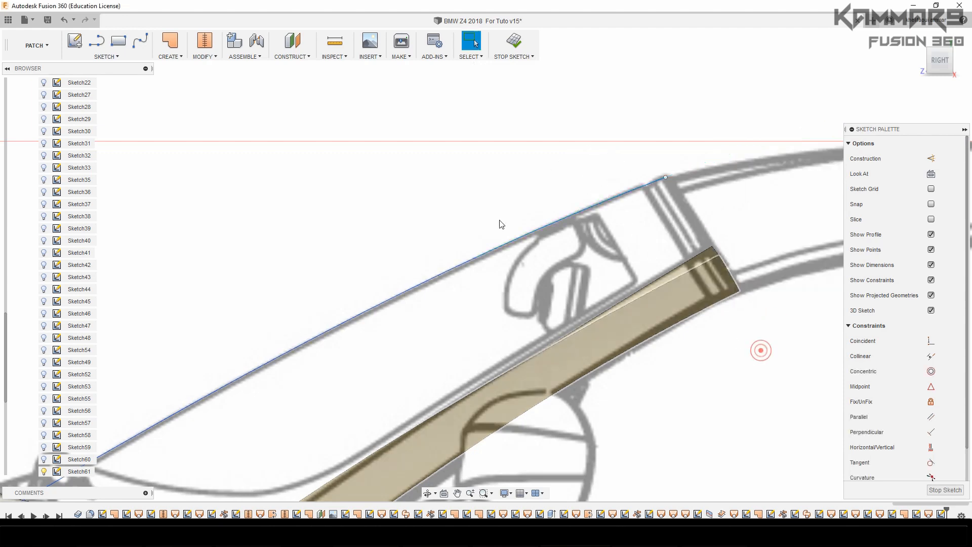
pyautogui.click(923, 45)
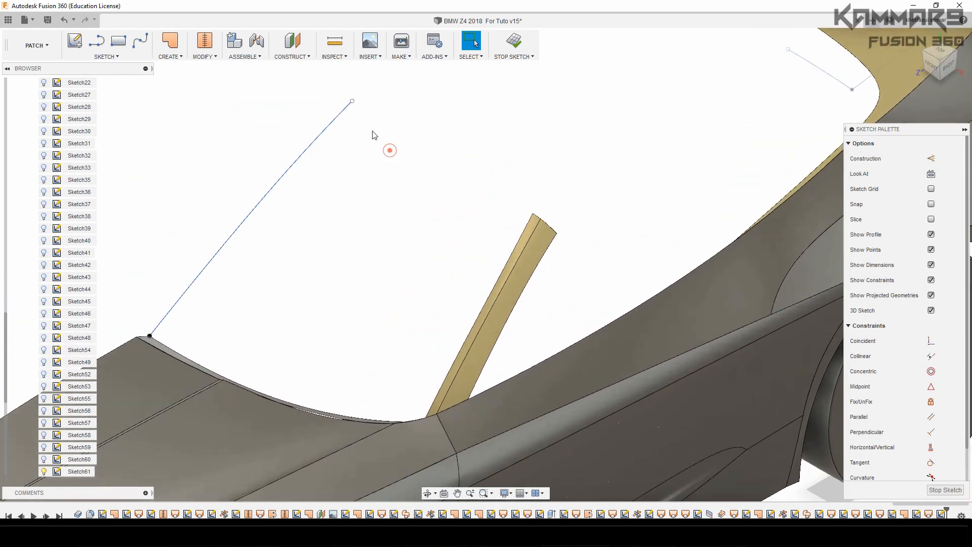
pyautogui.click(141, 42)
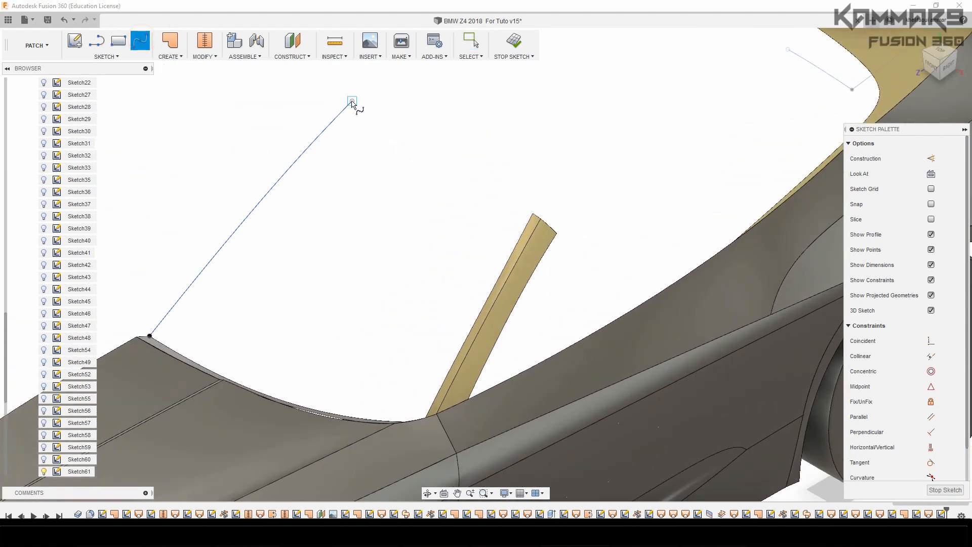
pyautogui.click(352, 101)
pyautogui.doubleClick(534, 214)
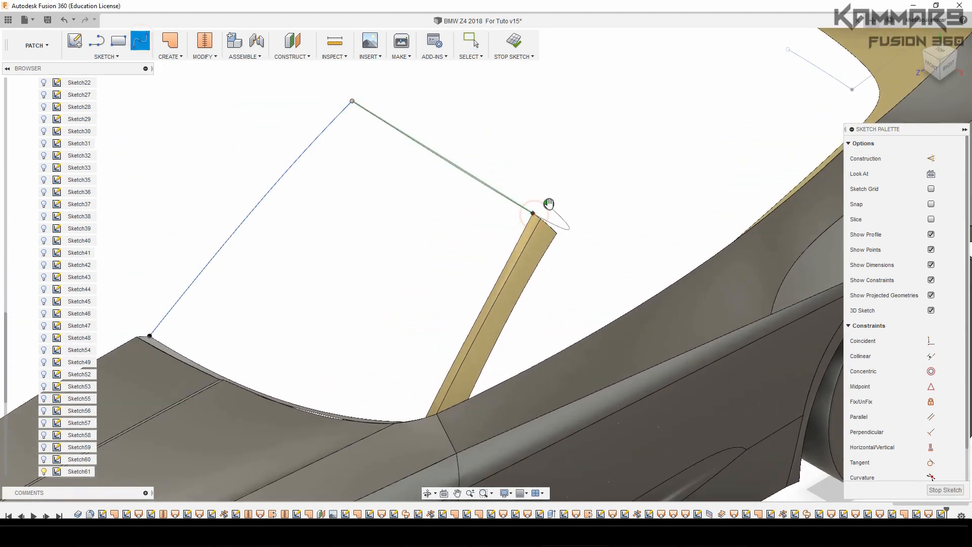
pyautogui.press('Escape')
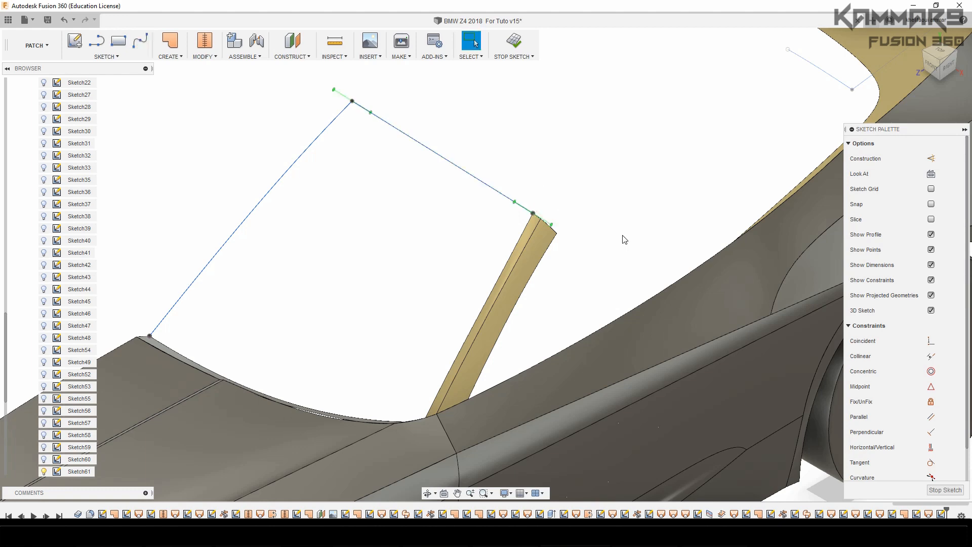
# Activate the tangent handle at the centre end of the new upper windshield spline in the front view
pyautogui.click(487, 185)
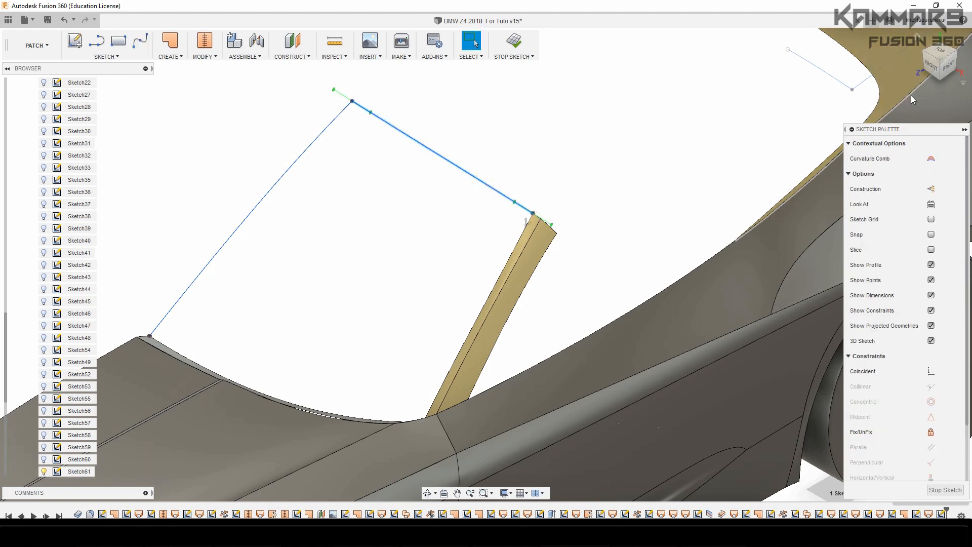
pyautogui.click(933, 69)
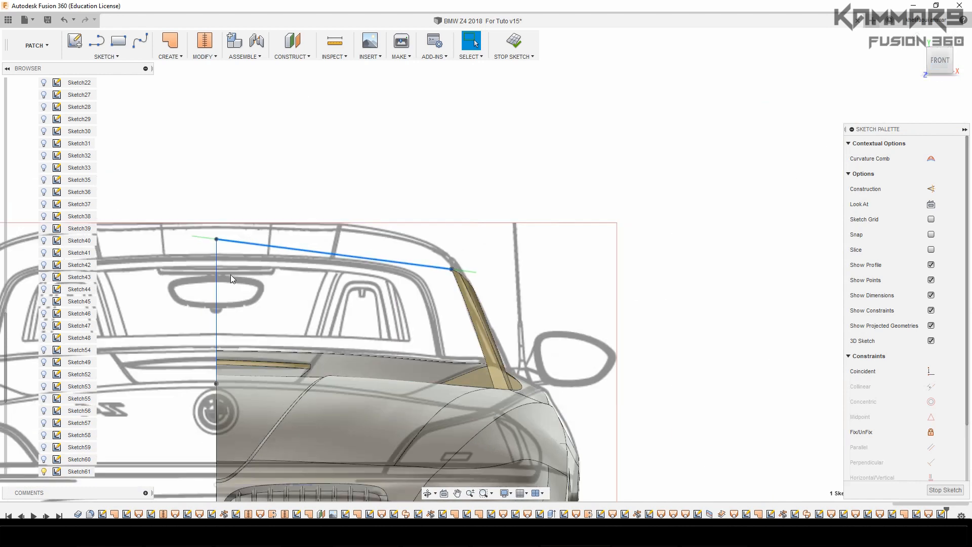
pyautogui.click(183, 217)
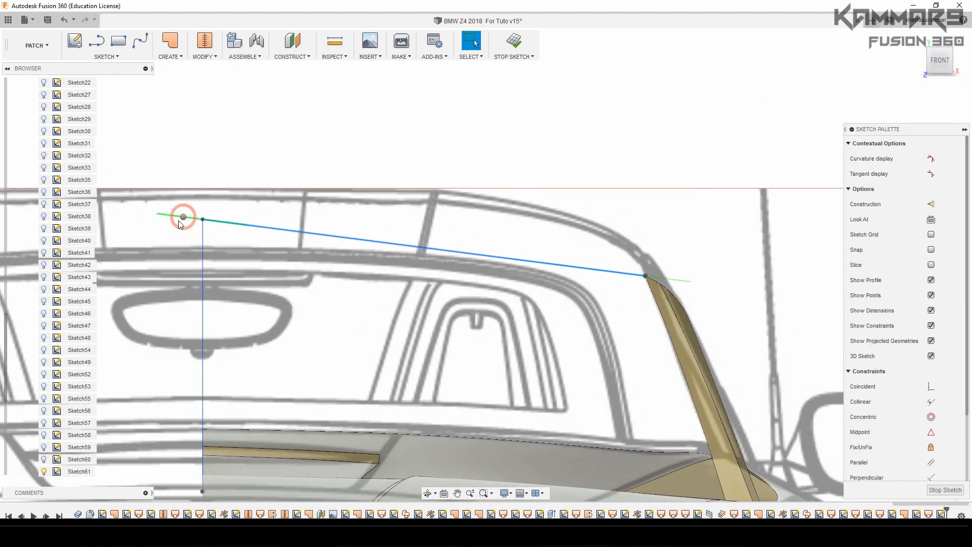
pyautogui.rightClick(171, 252)
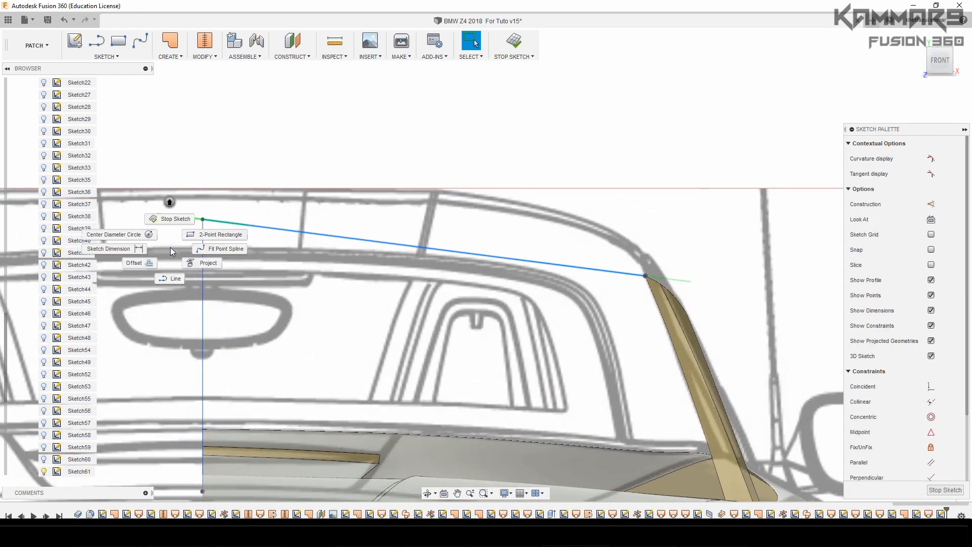
pyautogui.press('Escape')
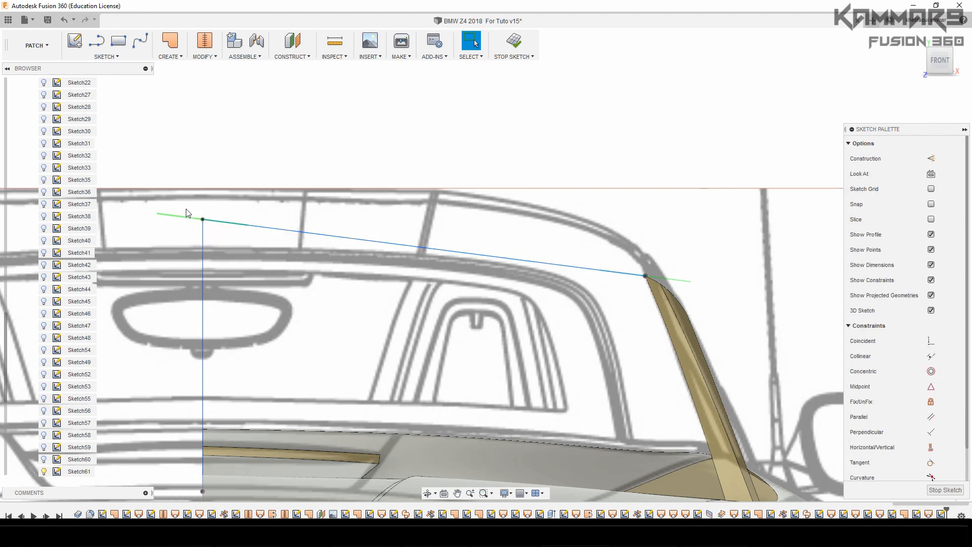
pyautogui.click(183, 218)
pyautogui.rightClick(182, 217)
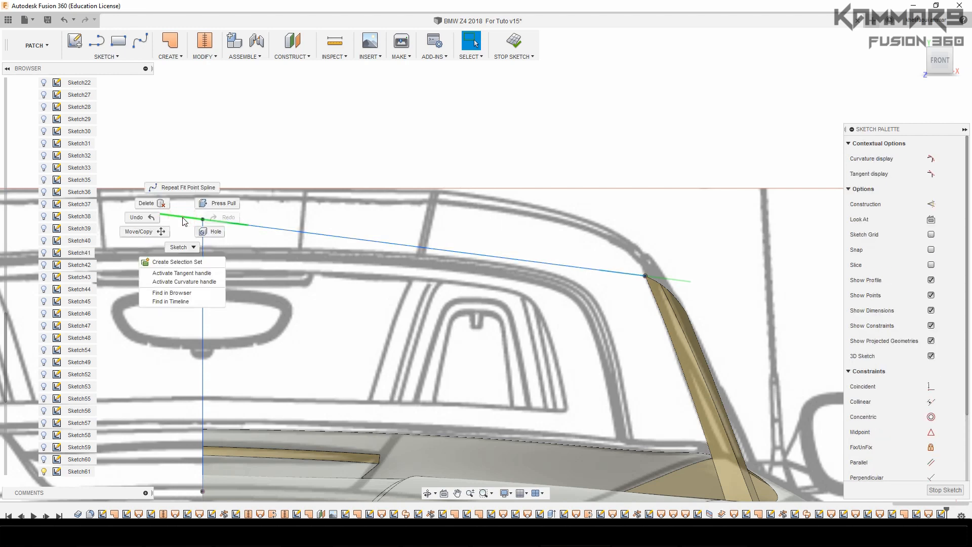
pyautogui.click(177, 274)
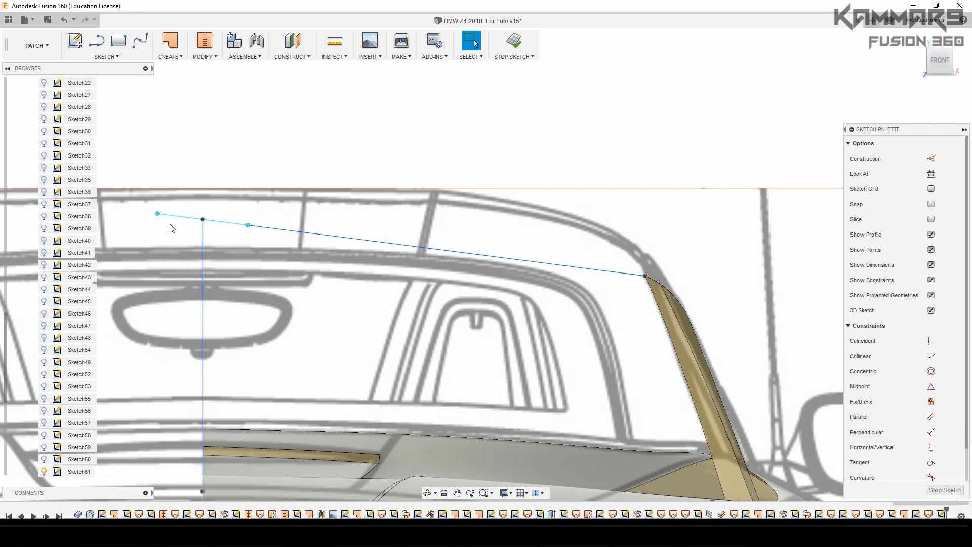
# Move the end point of the activated tangent handle up and outward by 0.388 mm so the spline arches like the front blueprint
pyautogui.click(158, 214)
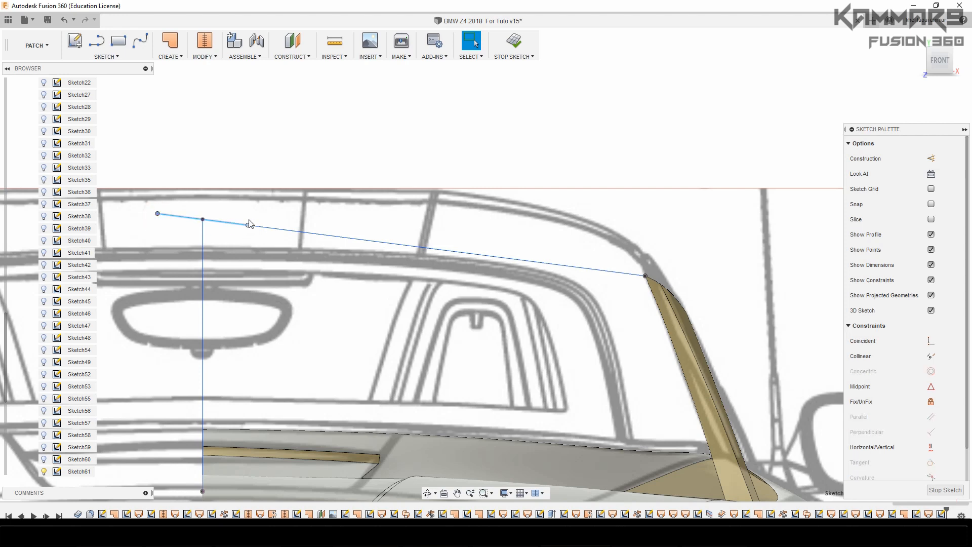
pyautogui.click(265, 244)
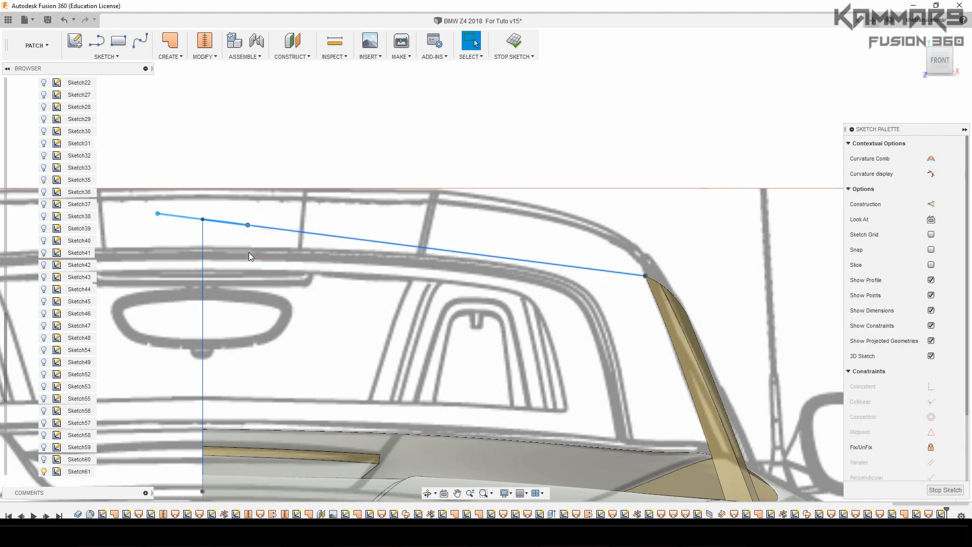
pyautogui.click(234, 204)
pyautogui.click(248, 226)
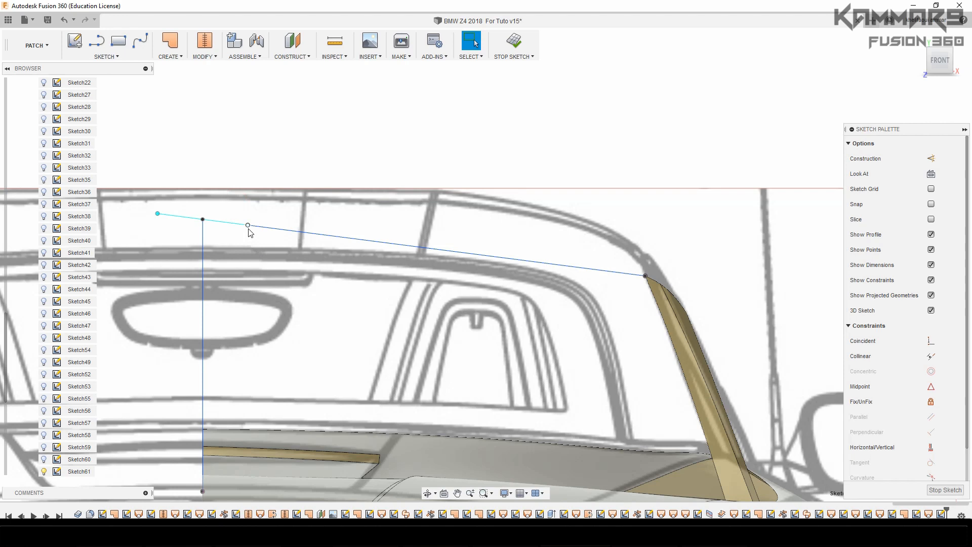
pyautogui.press('m')
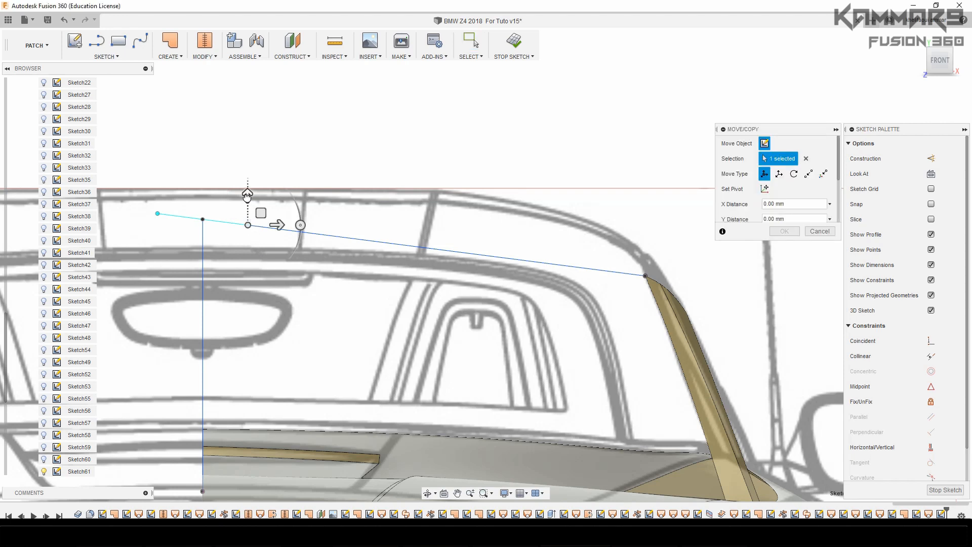
pyautogui.moveTo(246, 202); pyautogui.dragTo(317, 217)
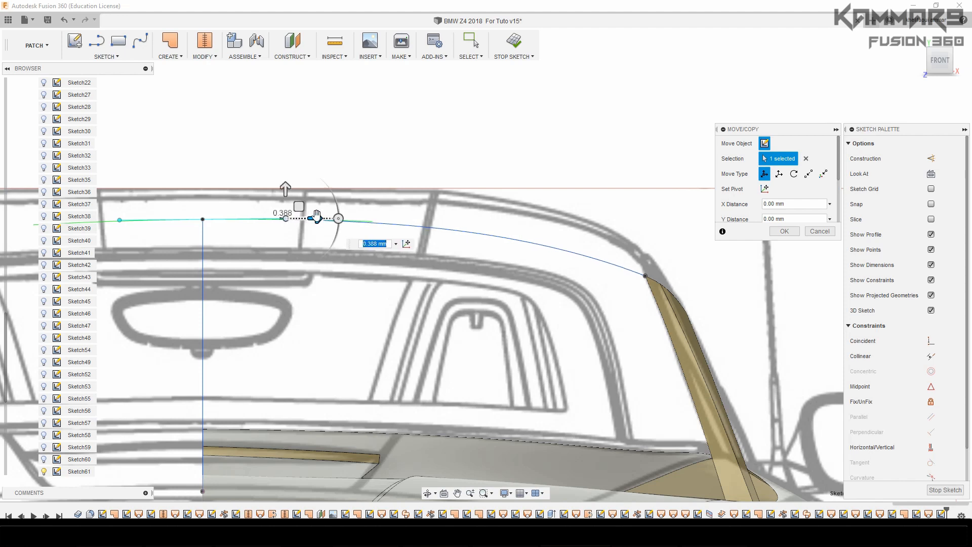
pyautogui.click(784, 232)
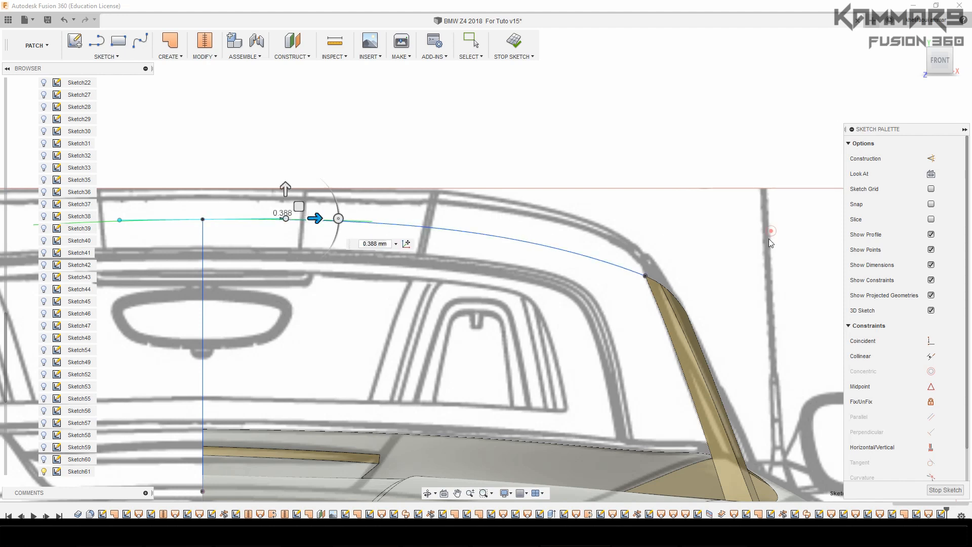
# Try to move the upper spline's centre tangent line -0.399 mm in X against the top blueprint, and cancel the move
pyautogui.click(397, 227)
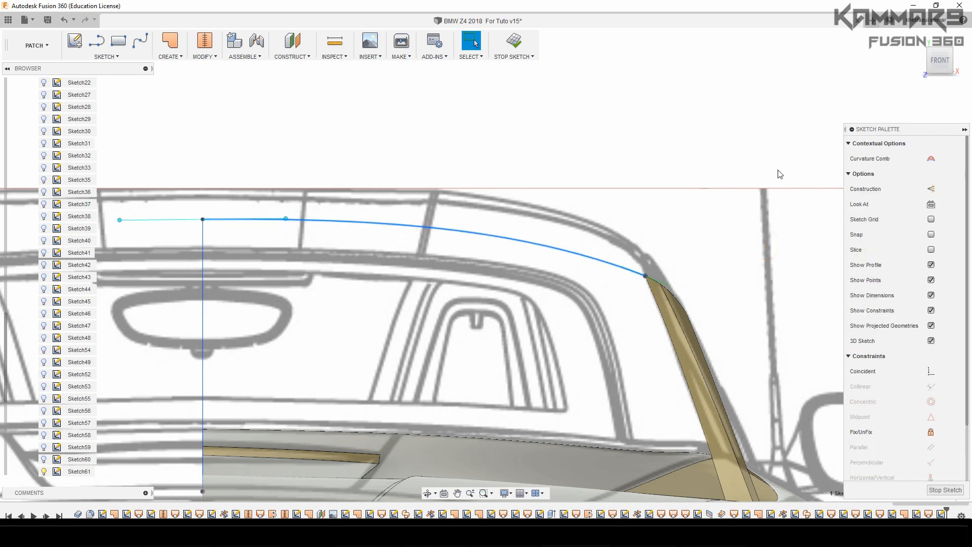
pyautogui.click(944, 45)
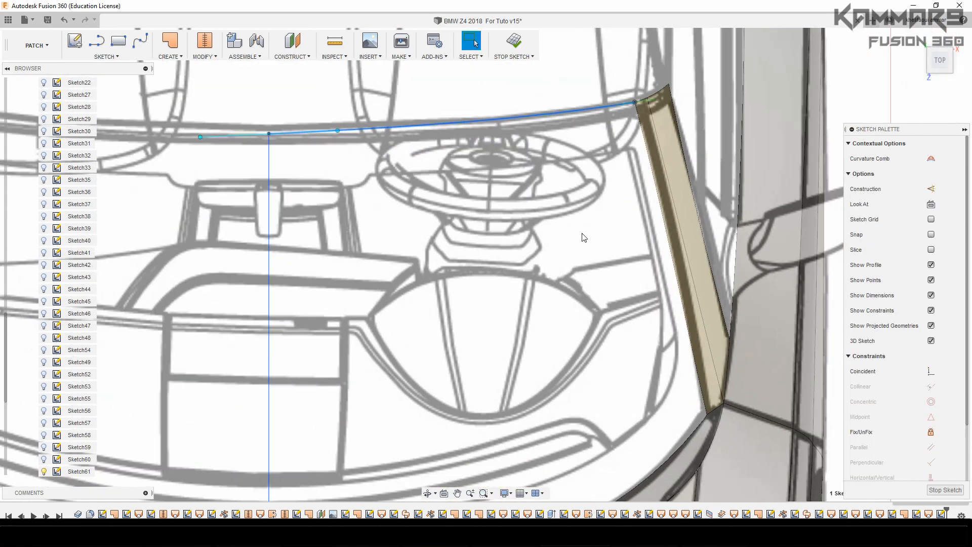
pyautogui.scroll(2, 348, 149)
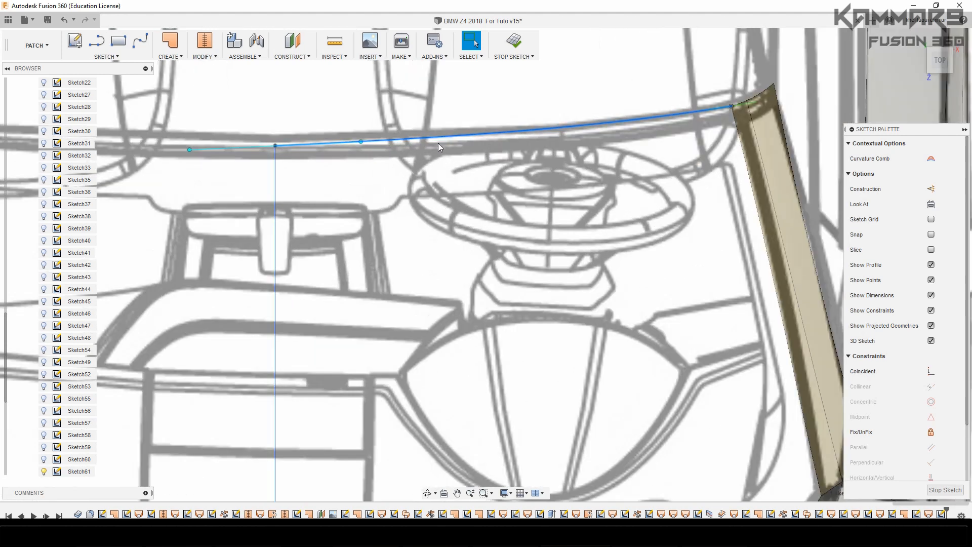
pyautogui.scroll(2, 322, 144)
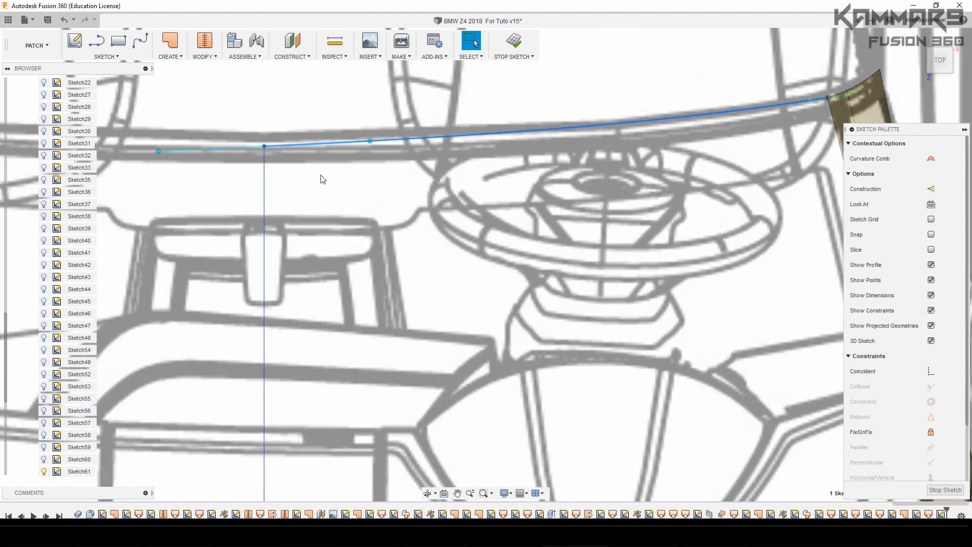
pyautogui.click(371, 148)
pyautogui.press('m')
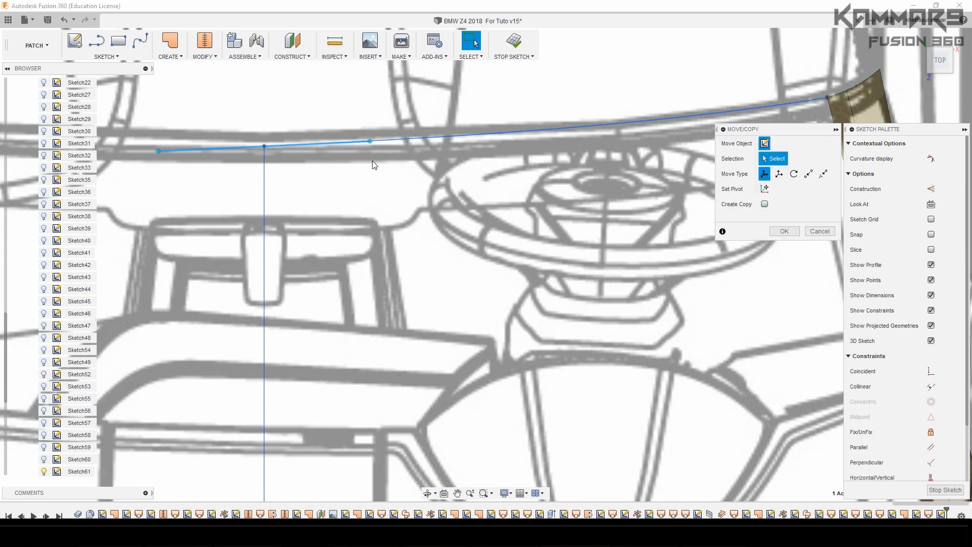
pyautogui.moveTo(368, 110); pyautogui.dragTo(369, 119)
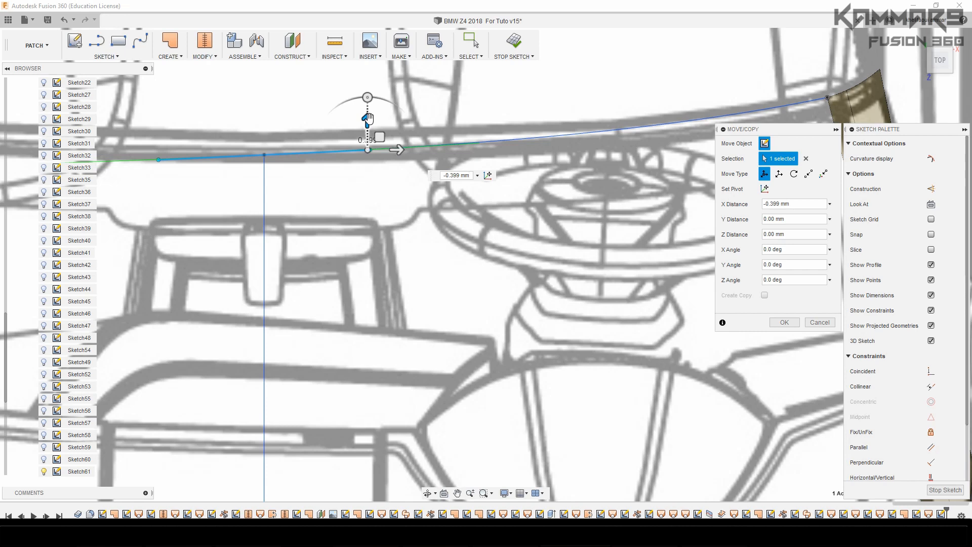
pyautogui.press('Escape')
# Undo the last tangent handle adjustment of the upper windshield spline and restore it in the front view
pyautogui.hotkey('ctrl', 'z')
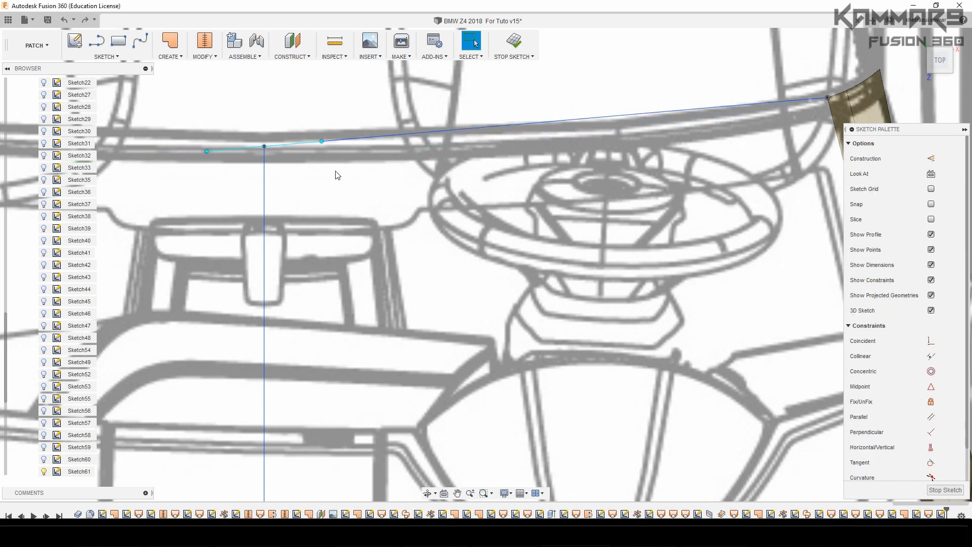
pyautogui.click(323, 142)
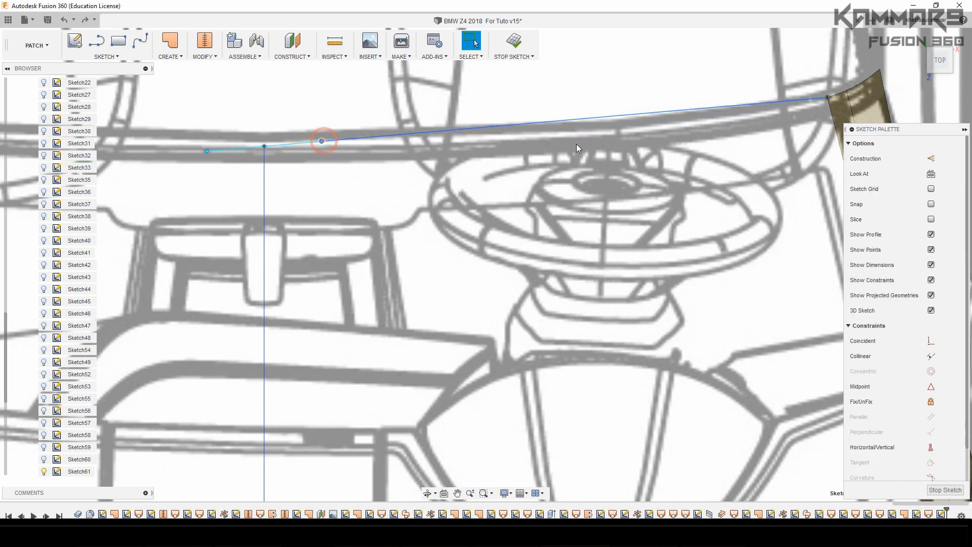
pyautogui.click(940, 80)
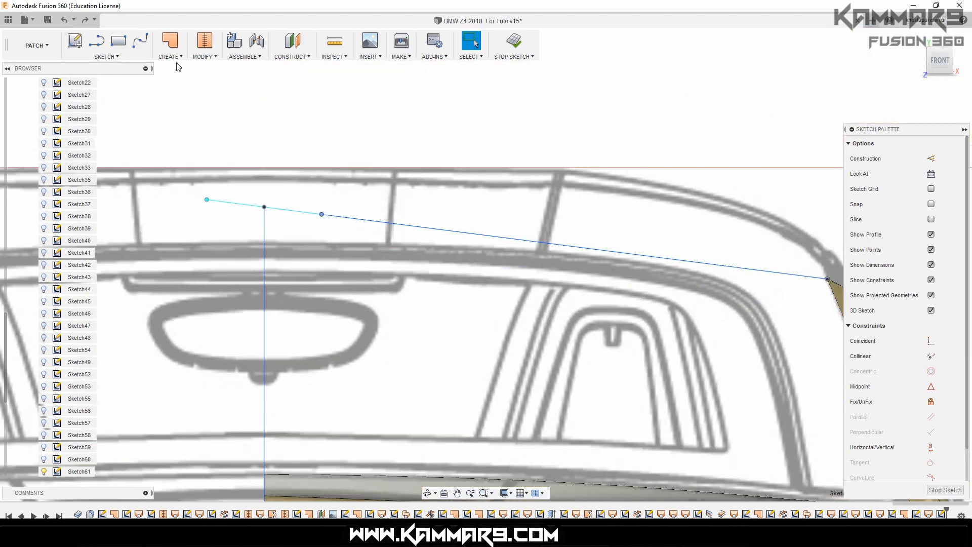
pyautogui.click(88, 23)
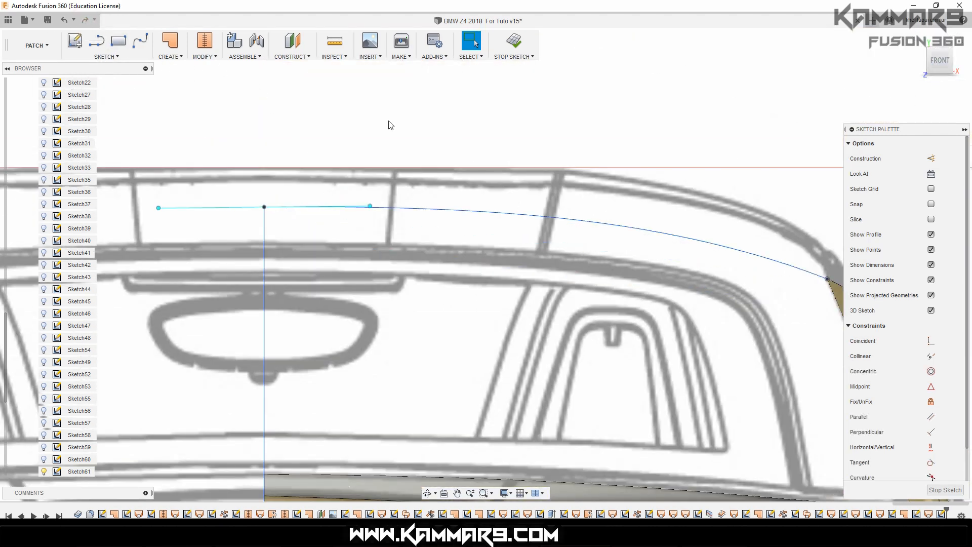
# Activate the tangent handle at the pillar end of the upper windshield spline in the top view
pyautogui.click(941, 45)
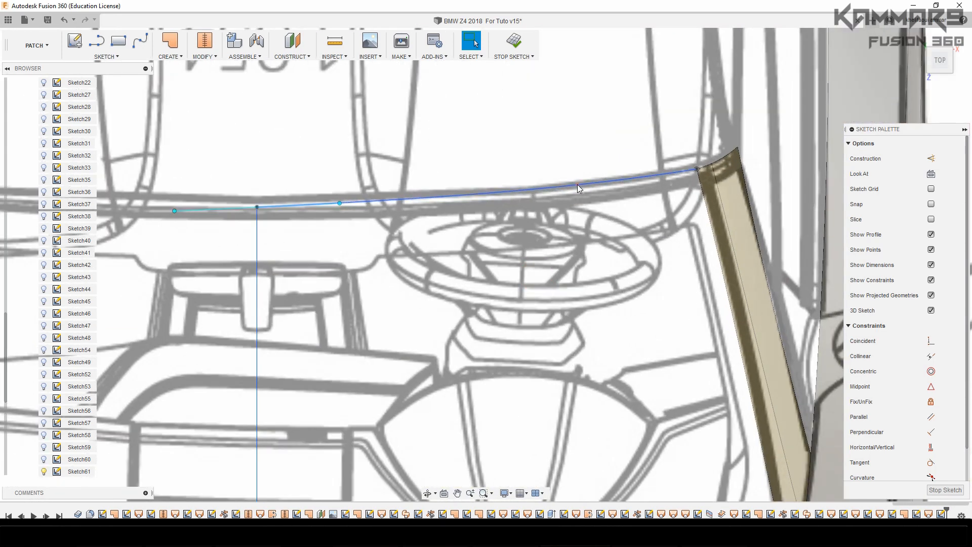
pyautogui.click(578, 184)
pyautogui.scroll(3, 589, 185)
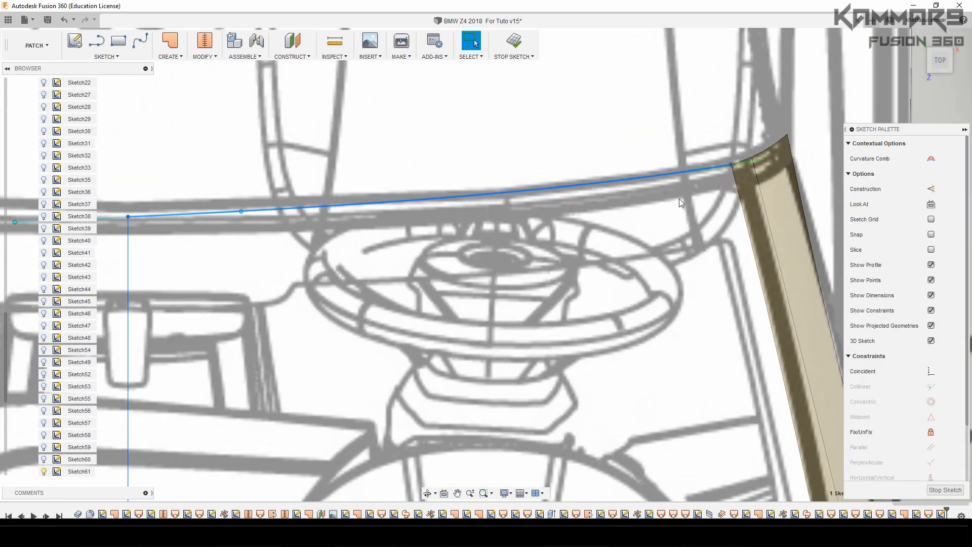
pyautogui.rightClick(758, 166)
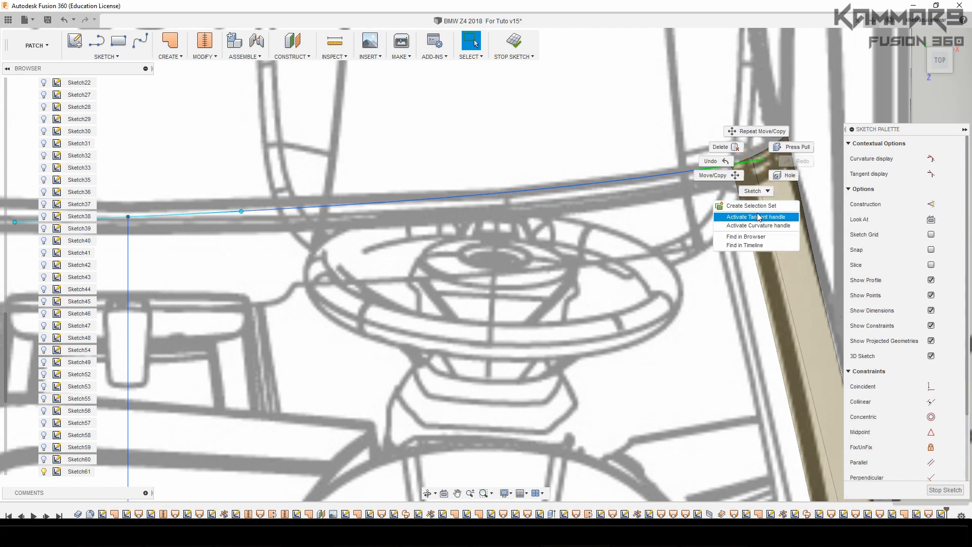
pyautogui.click(758, 216)
# Move the inner end point of the pillar-side tangent handle -0.186 mm in X to follow the top blueprint
pyautogui.click(699, 171)
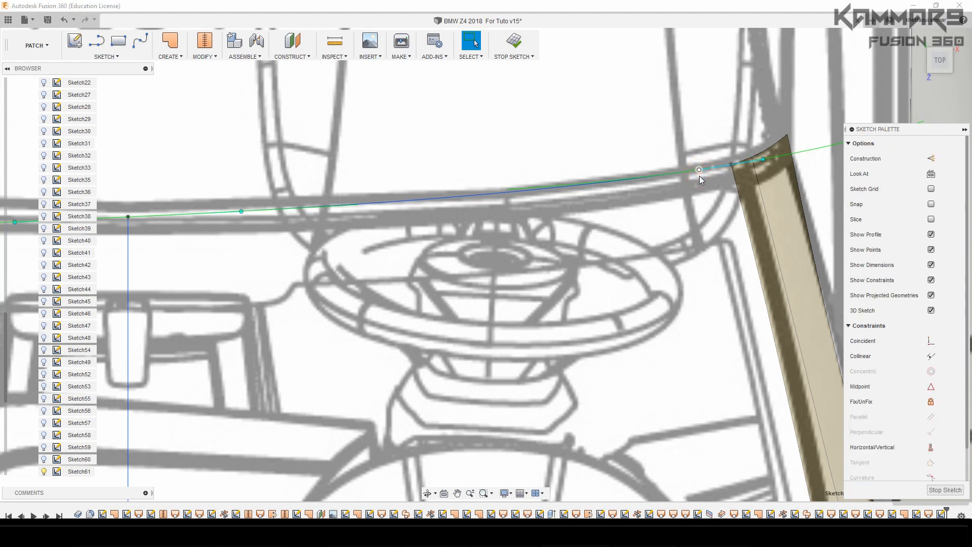
pyautogui.press('m')
pyautogui.scroll(-3, 653, 193)
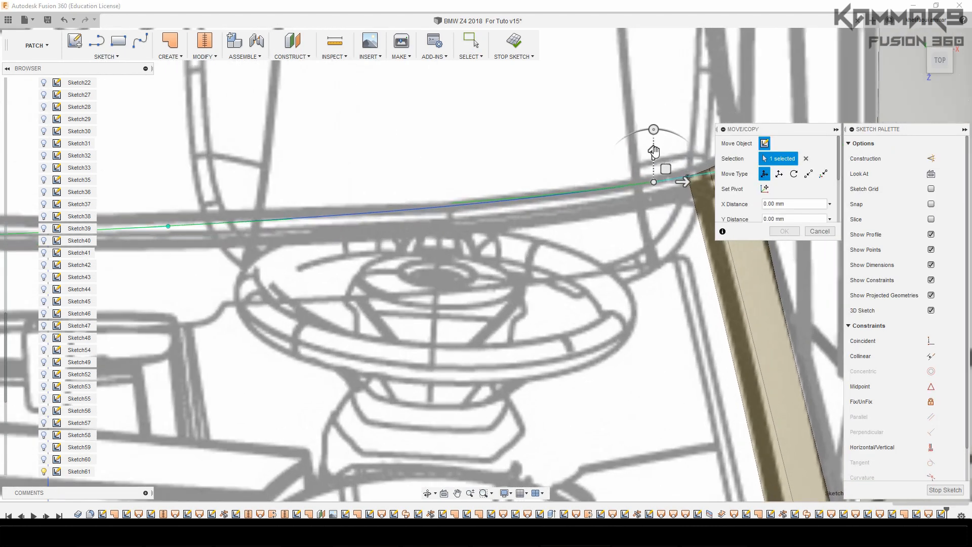
pyautogui.moveTo(654, 150); pyautogui.dragTo(654, 156)
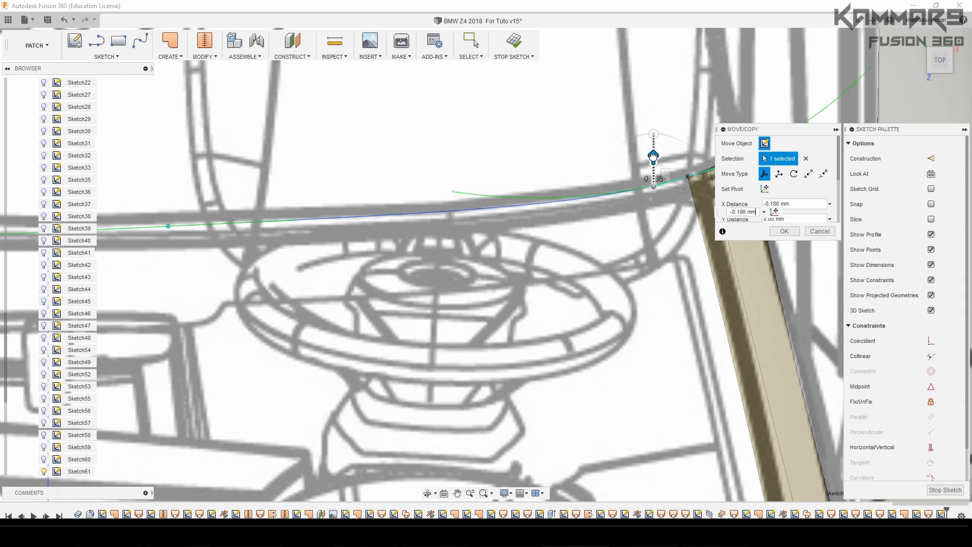
pyautogui.click(782, 233)
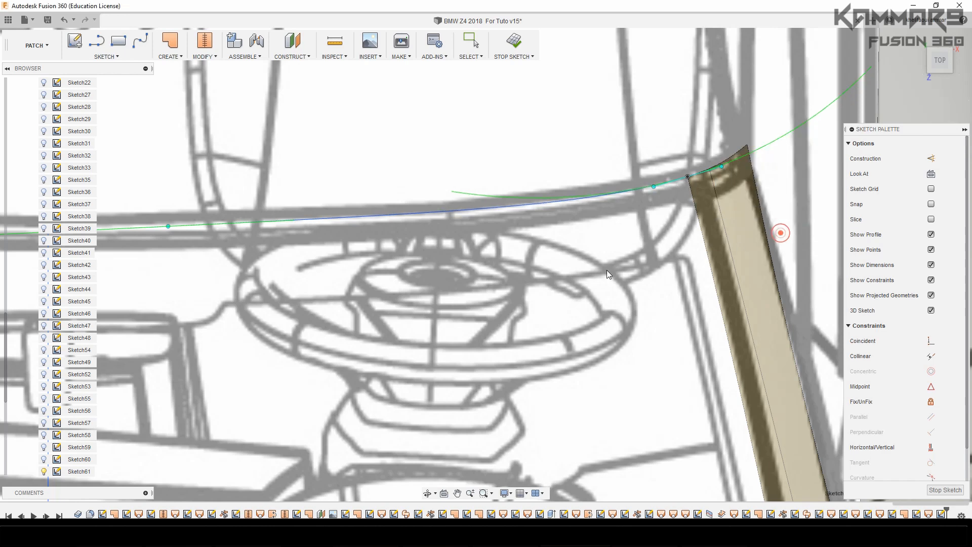
pyautogui.click(606, 270)
# Move the outer end point of the upper spline's centre tangent handle -0.219 mm in X so the curve leaves the centreline squarely
pyautogui.click(494, 209)
pyautogui.scroll(-3, 358, 274)
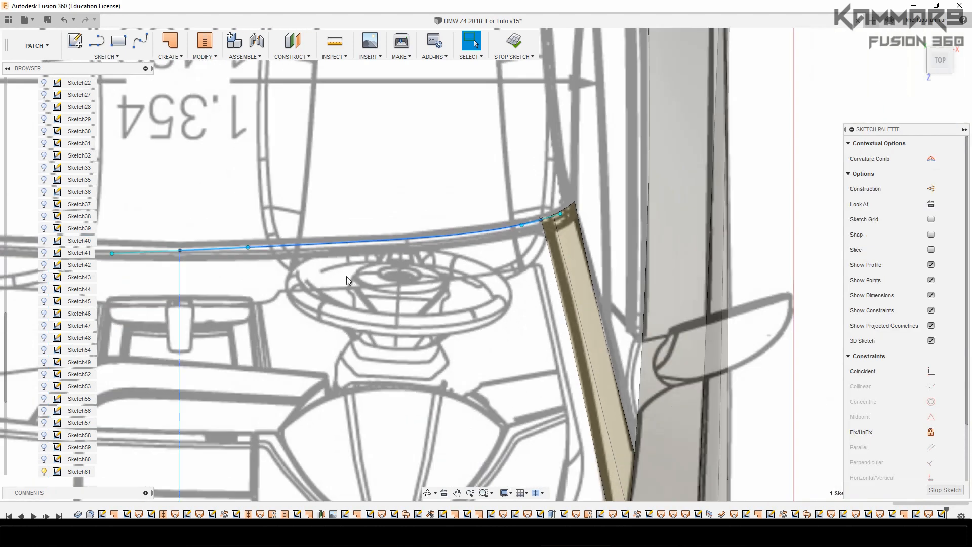
pyautogui.scroll(3, 217, 255)
pyautogui.click(268, 245)
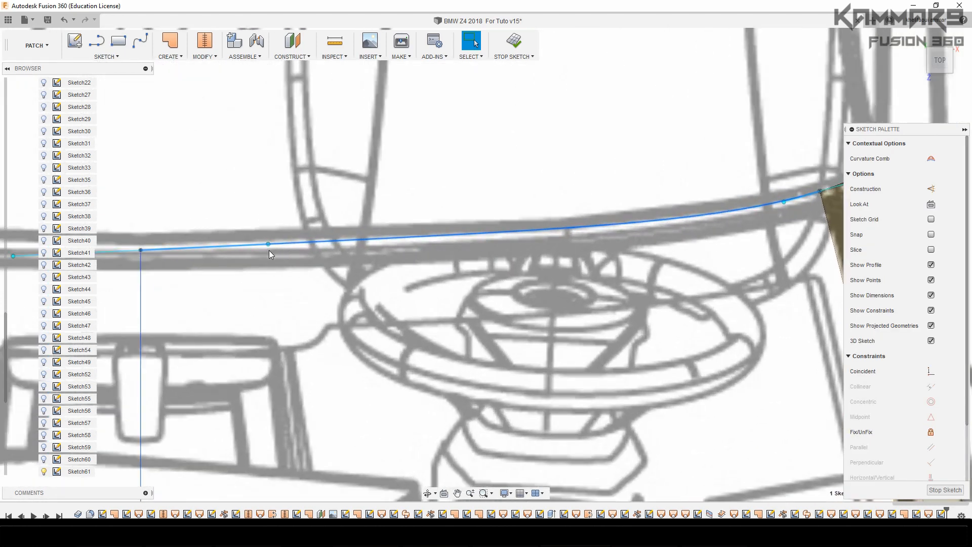
pyautogui.press('m')
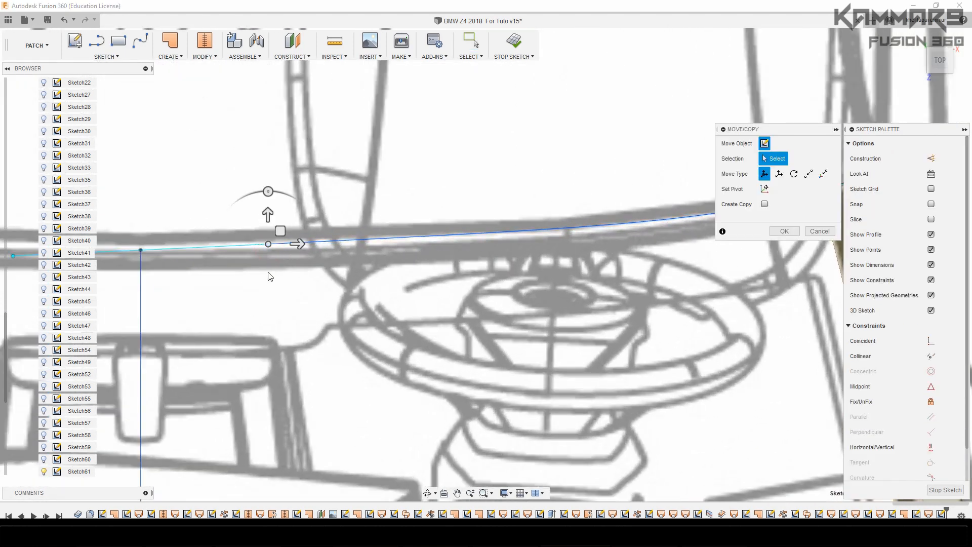
pyautogui.moveTo(266, 214); pyautogui.dragTo(266, 218)
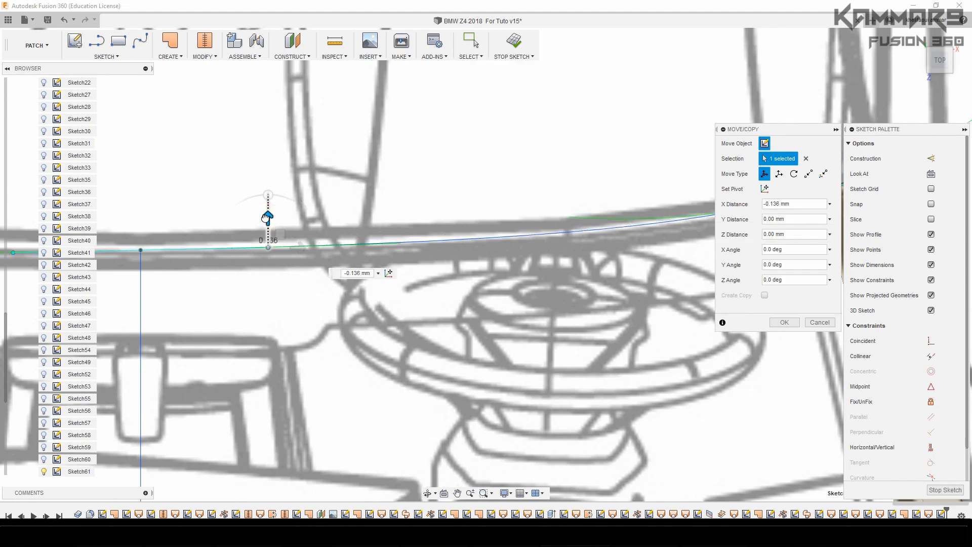
pyautogui.scroll(-3, 339, 349)
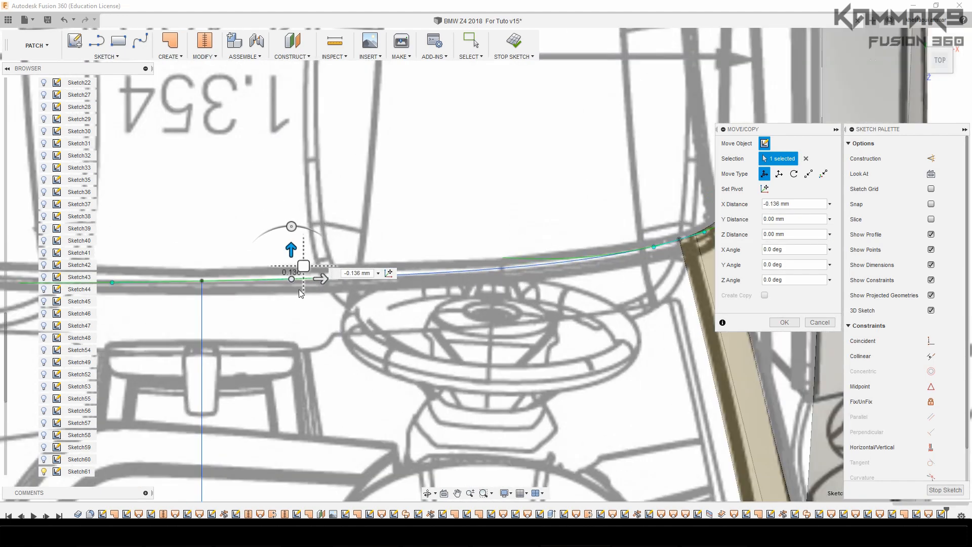
pyautogui.moveTo(290, 249); pyautogui.dragTo(290, 252)
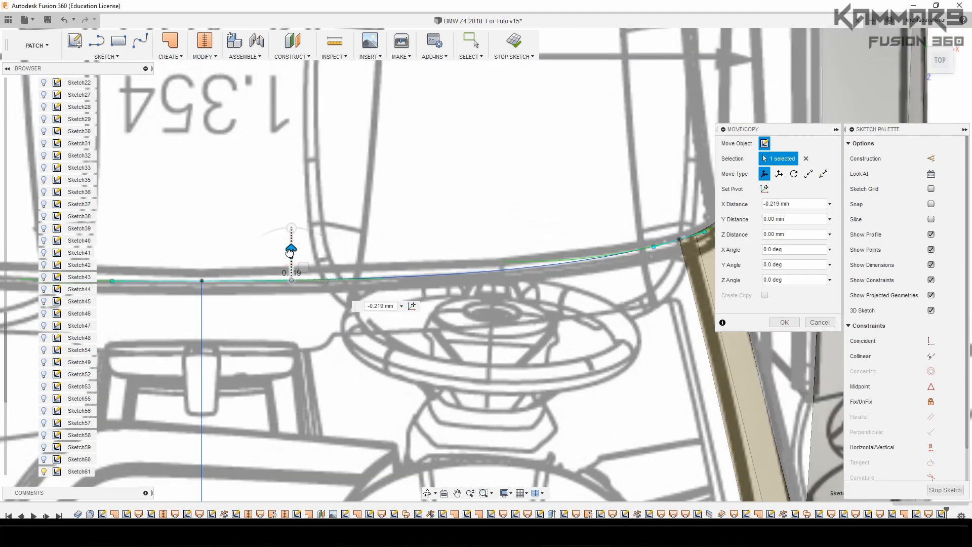
pyautogui.click(784, 322)
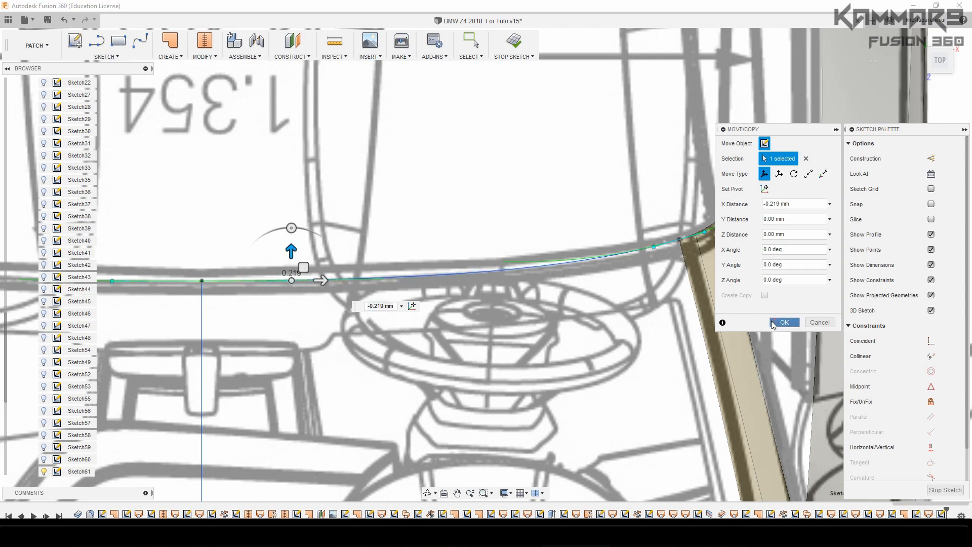
pyautogui.click(551, 326)
# Examine the upper windshield spline against the front and side blueprints and in a perspective view of the car
pyautogui.click(469, 275)
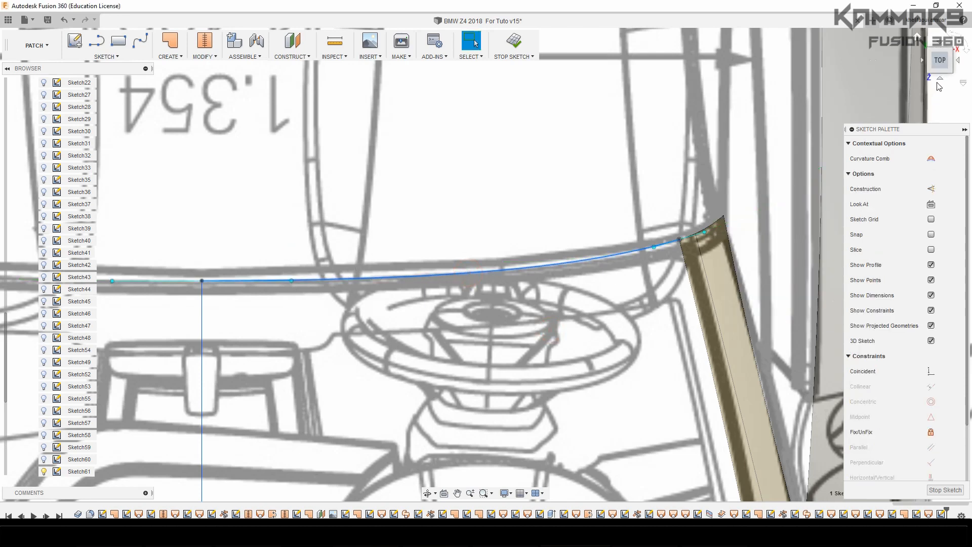
pyautogui.click(938, 80)
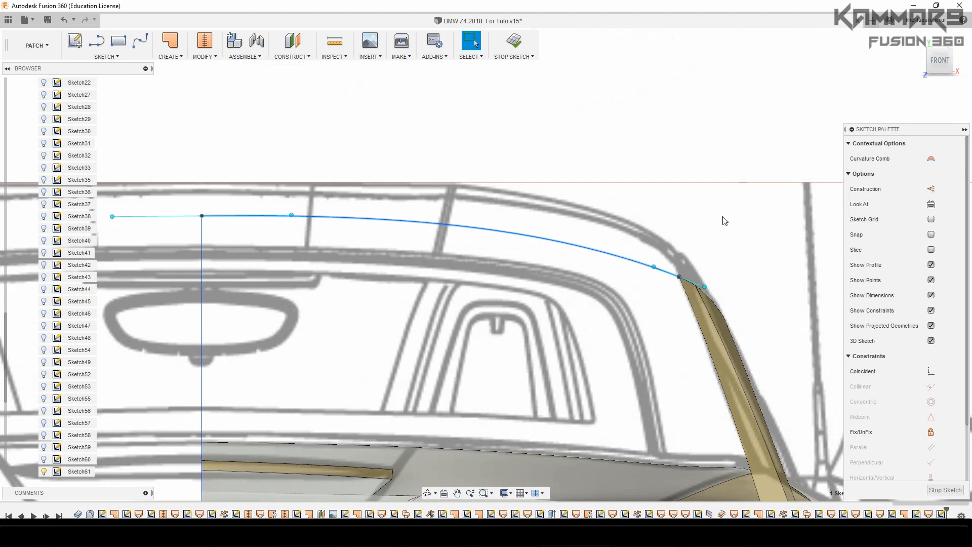
pyautogui.click(958, 62)
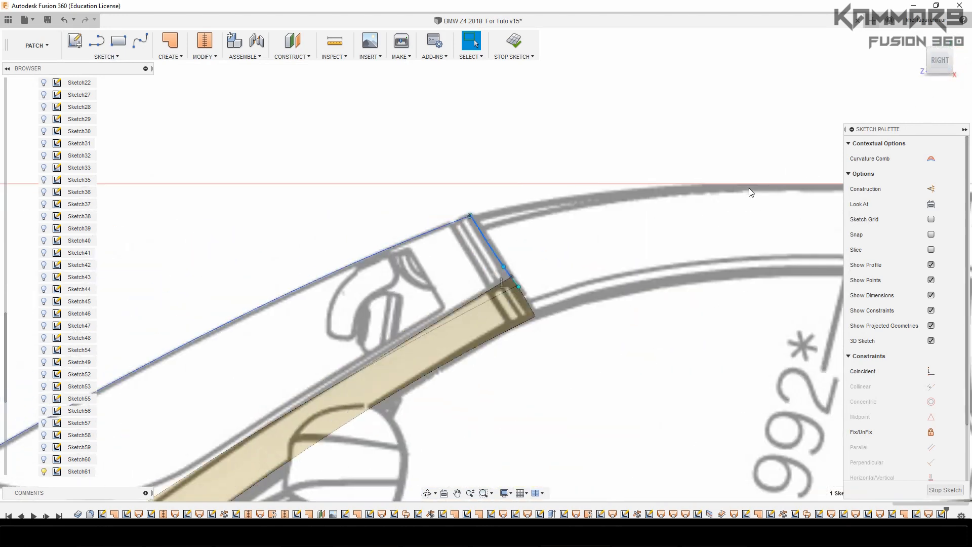
pyautogui.scroll(3, 488, 264)
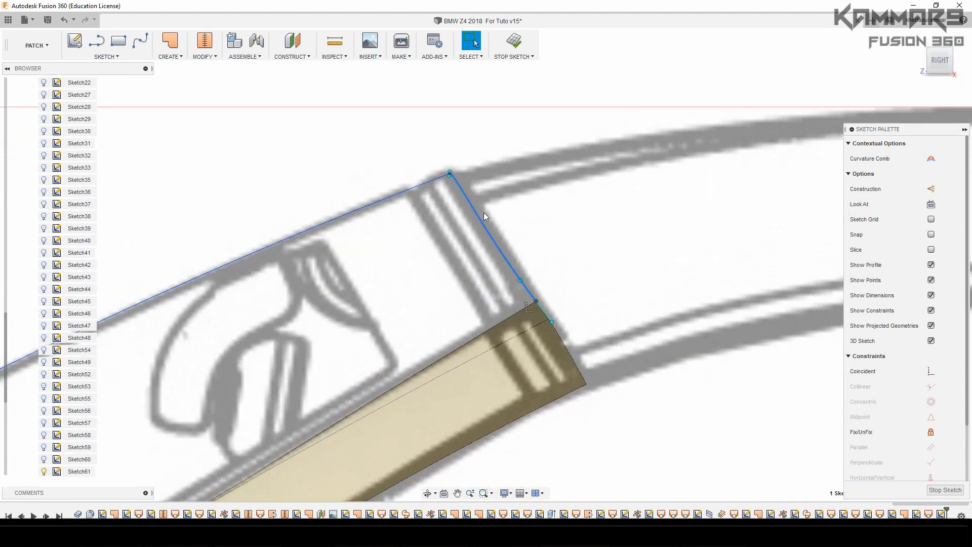
pyautogui.scroll(-8, 478, 251)
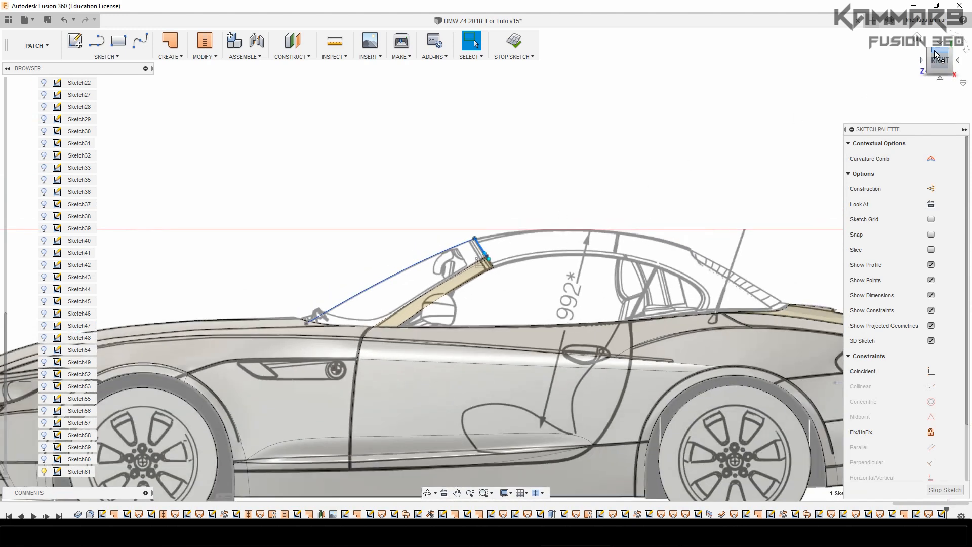
pyautogui.click(932, 53)
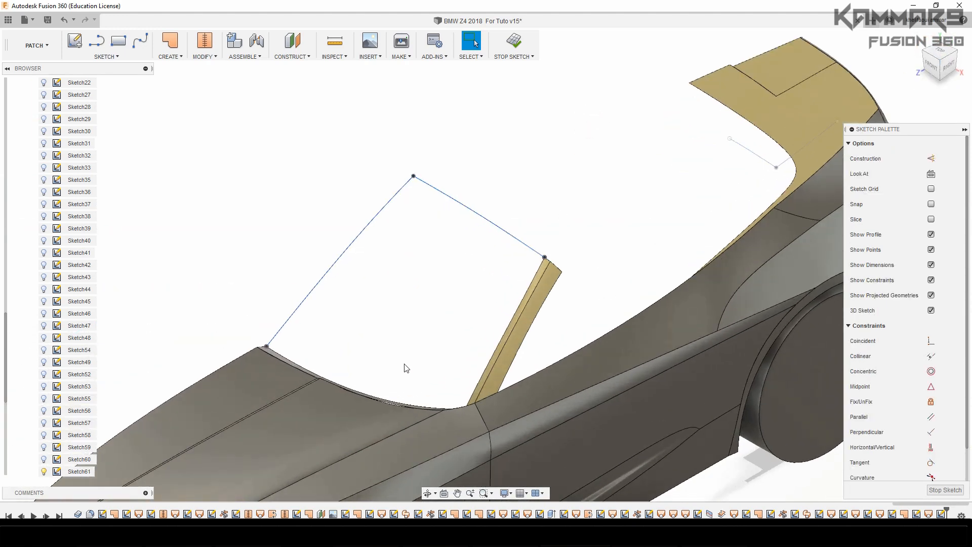
pyautogui.keyDown('shift'); pyautogui.moveTo(425, 318); pyautogui.dragTo(439, 311, button='middle'); pyautogui.keyUp('shift')
pyautogui.click(440, 310)
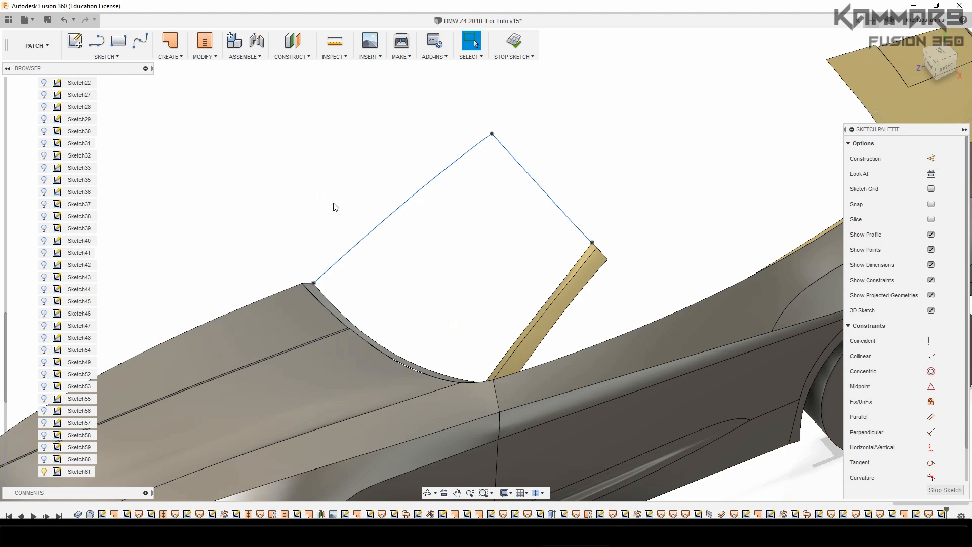
# Start a surface loft with the upper windshield spline and the cowl's rear edge as its two profiles
pyautogui.click(172, 55)
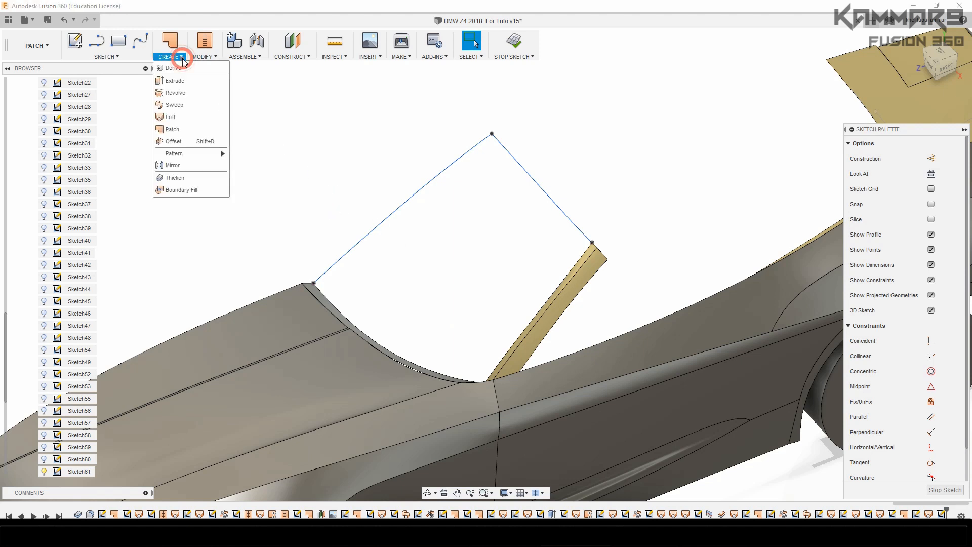
pyautogui.click(175, 117)
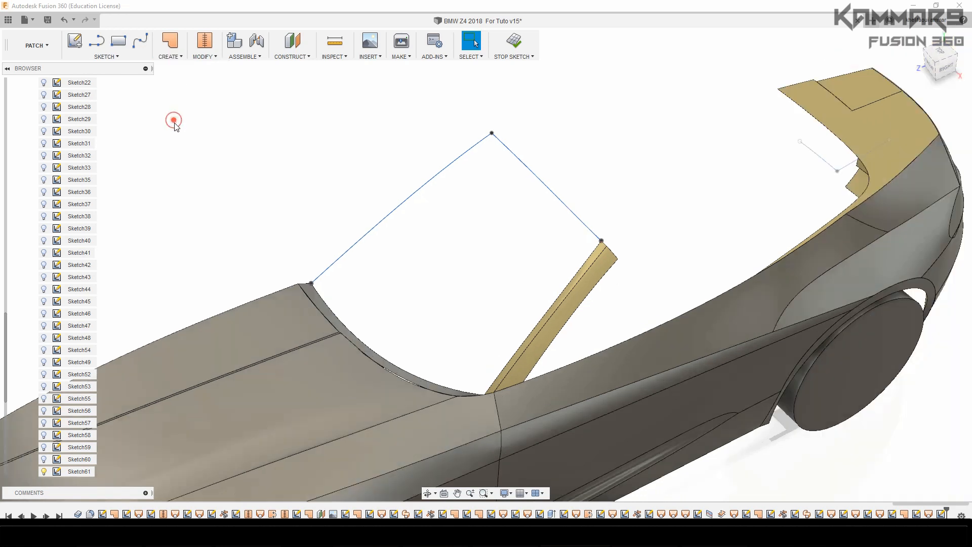
pyautogui.click(471, 281)
pyautogui.click(559, 199)
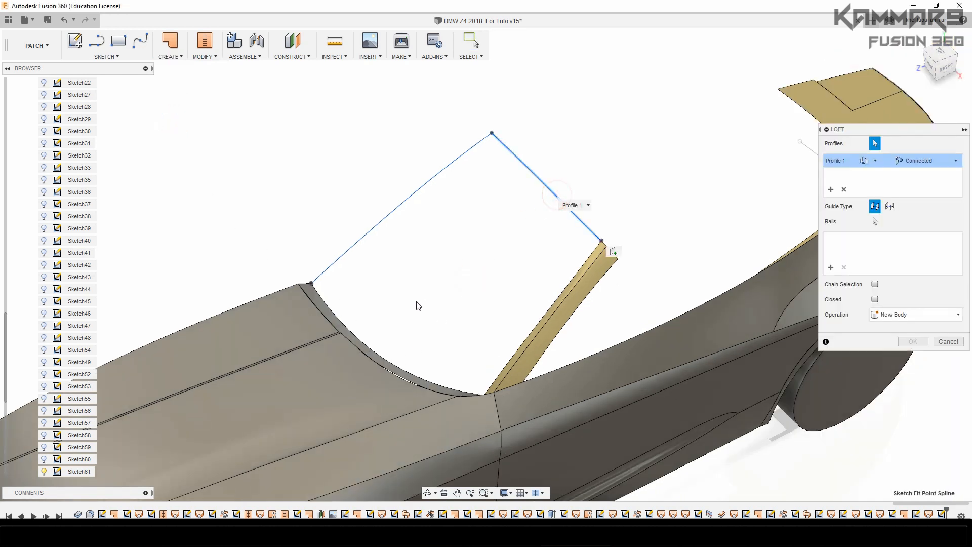
pyautogui.click(402, 373)
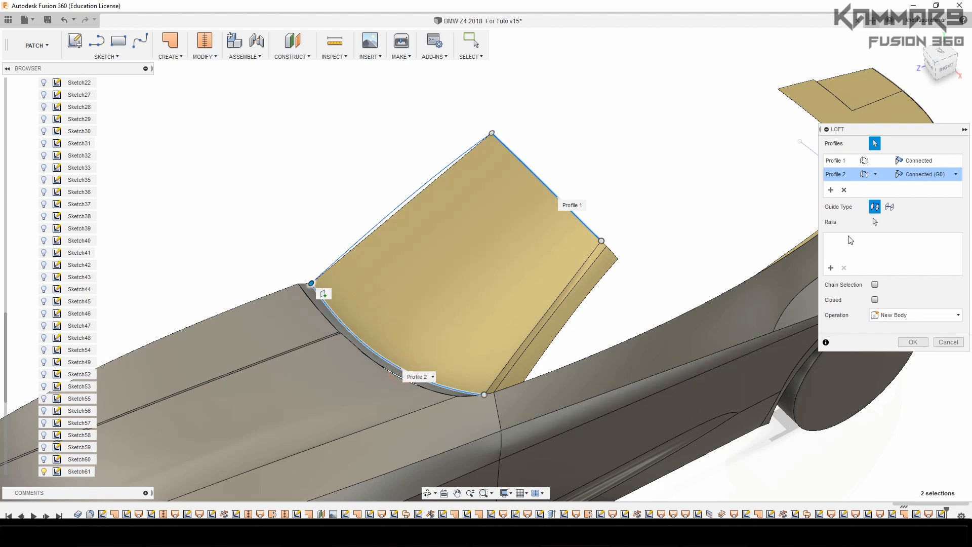
pyautogui.click(424, 189)
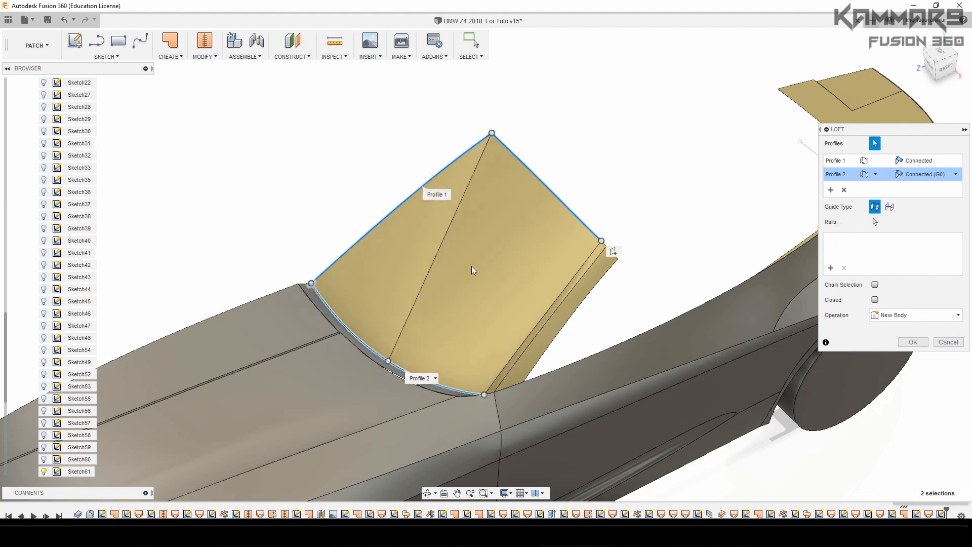
pyautogui.click(405, 202)
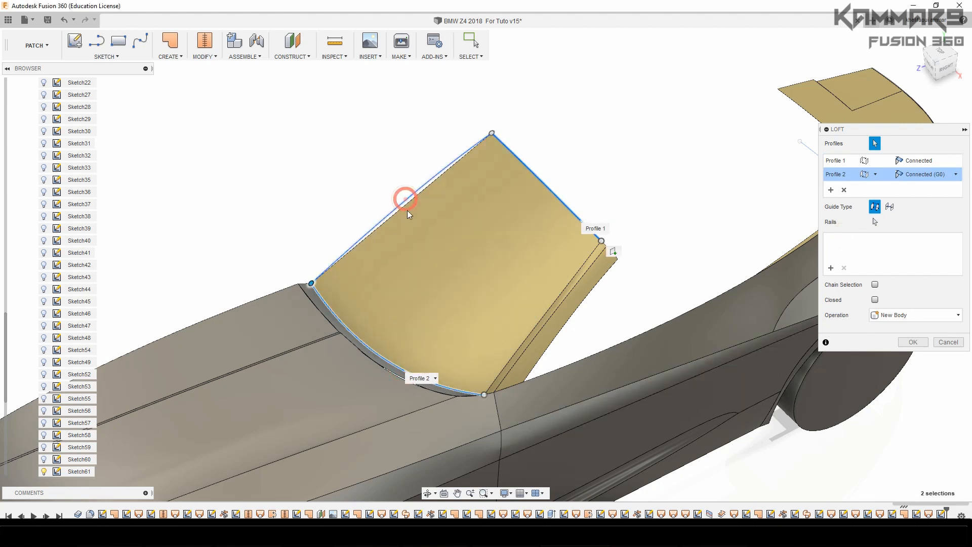
# Add the windshield centre curve and the pillar's inner edge as loft rails, and create the windshield surface as a new body
pyautogui.click(831, 268)
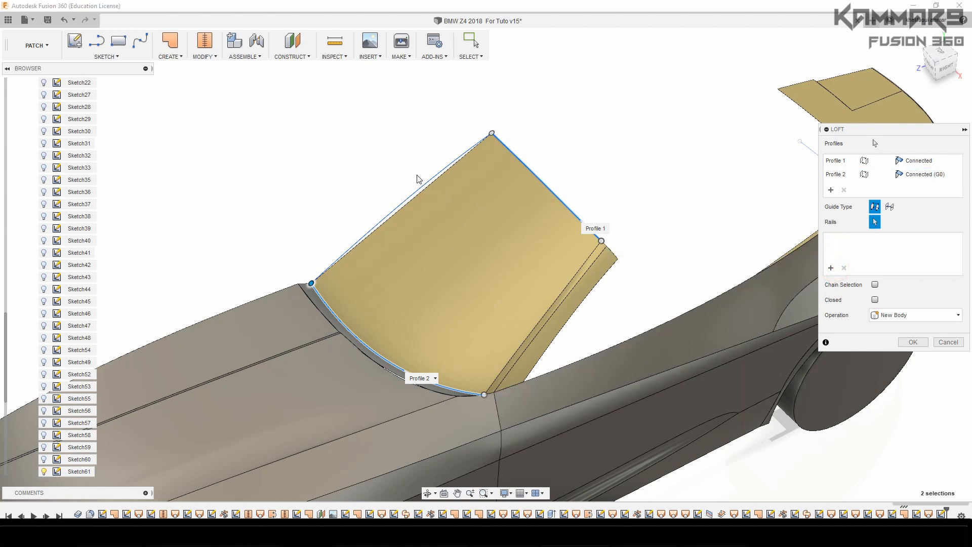
pyautogui.click(427, 186)
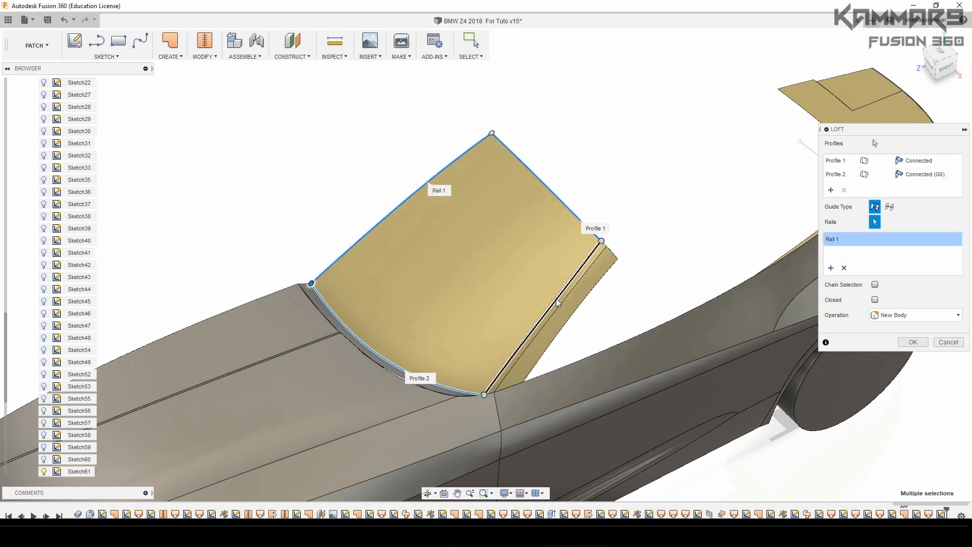
pyautogui.click(557, 302)
pyautogui.click(913, 342)
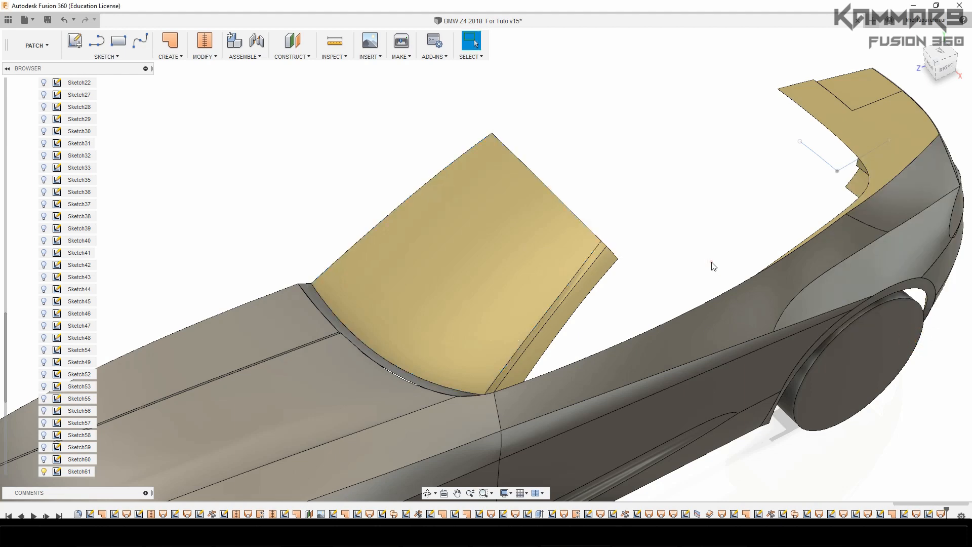
# Inspect the lofted windshield surface from several angles and in proportion to the whole car body
pyautogui.scroll(-1, 432, 311)
pyautogui.scroll(-2, 432, 311)
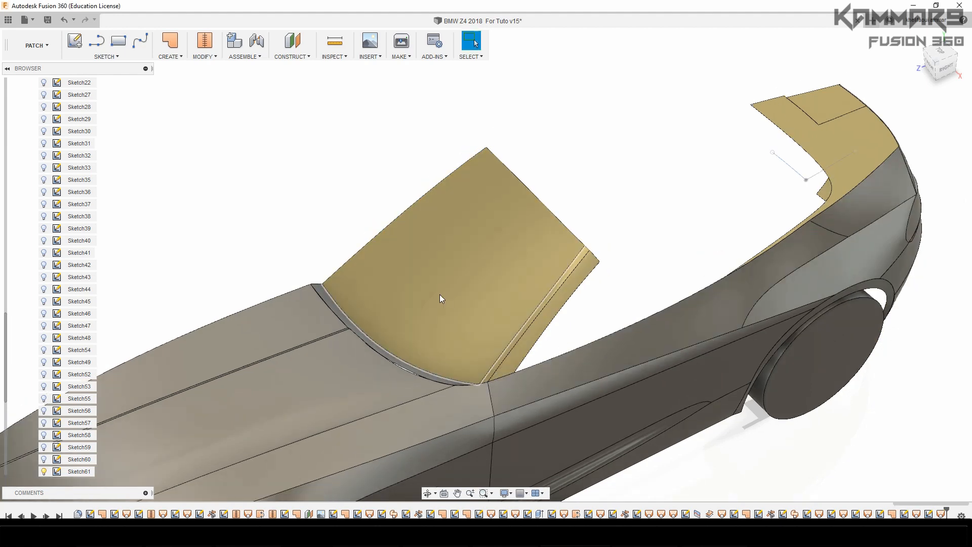
pyautogui.keyDown('shift'); pyautogui.moveTo(440, 293); pyautogui.dragTo(424, 271, button='middle'); pyautogui.keyUp('shift')
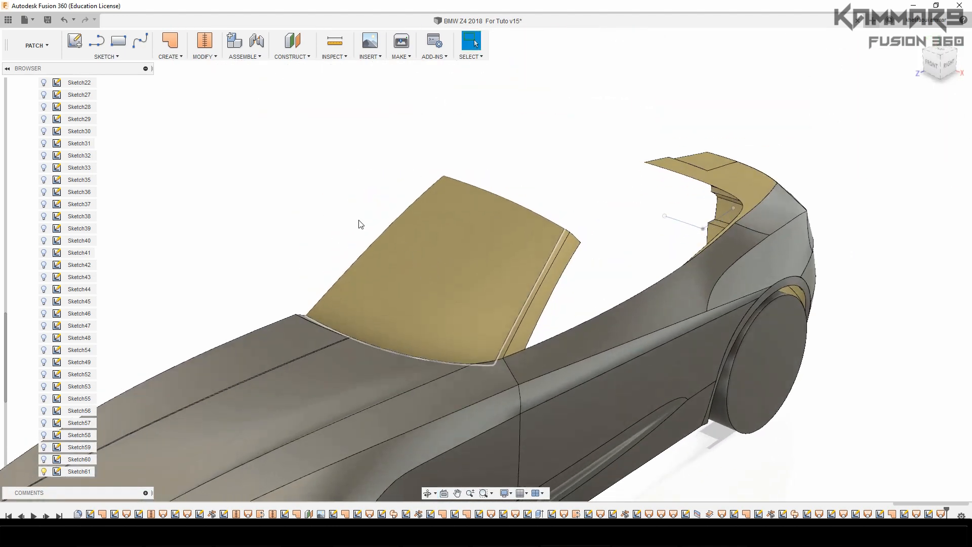
pyautogui.click(307, 197)
pyautogui.scroll(-5, 312, 203)
pyautogui.scroll(2, 352, 319)
pyautogui.moveTo(350, 320); pyautogui.dragTo(403, 320, button='middle')
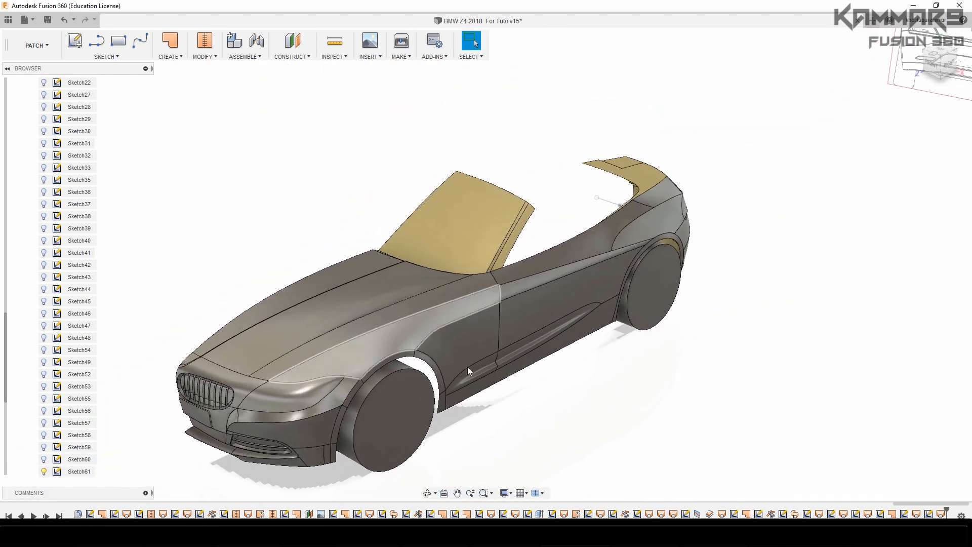
# Save the design as a new version with the description "User Saved"
pyautogui.click(542, 399)
pyautogui.hotkey('ctrl', 's')
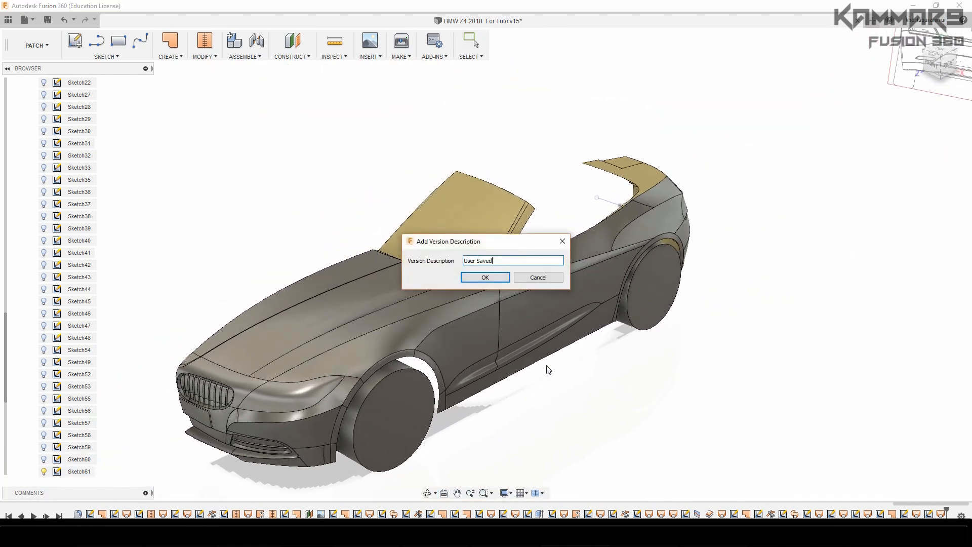
pyautogui.click(497, 279)
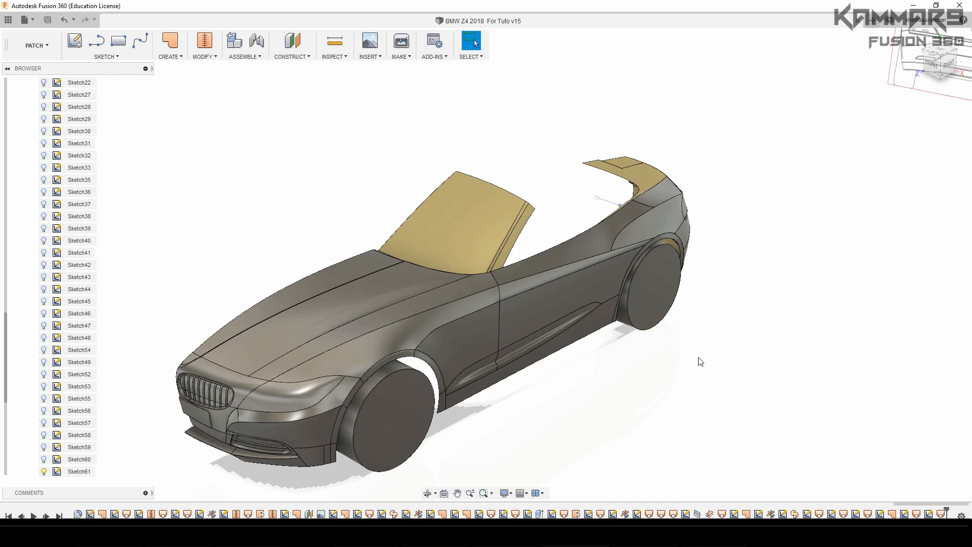
# Start a spline on the side-view plane, placing its first point at the upper rear corner of the windshield pillar
pyautogui.keyDown('shift'); pyautogui.moveTo(700, 361); pyautogui.dragTo(579, 386, button='middle'); pyautogui.keyUp('shift')
pyautogui.scroll(3, 614, 326)
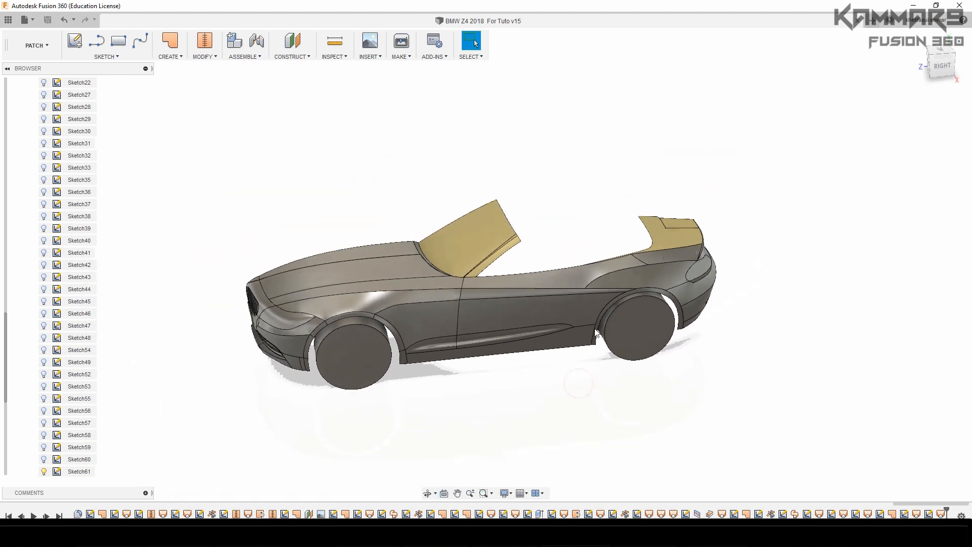
pyautogui.scroll(2, 635, 213)
pyautogui.moveTo(602, 245); pyautogui.dragTo(572, 243, button='middle')
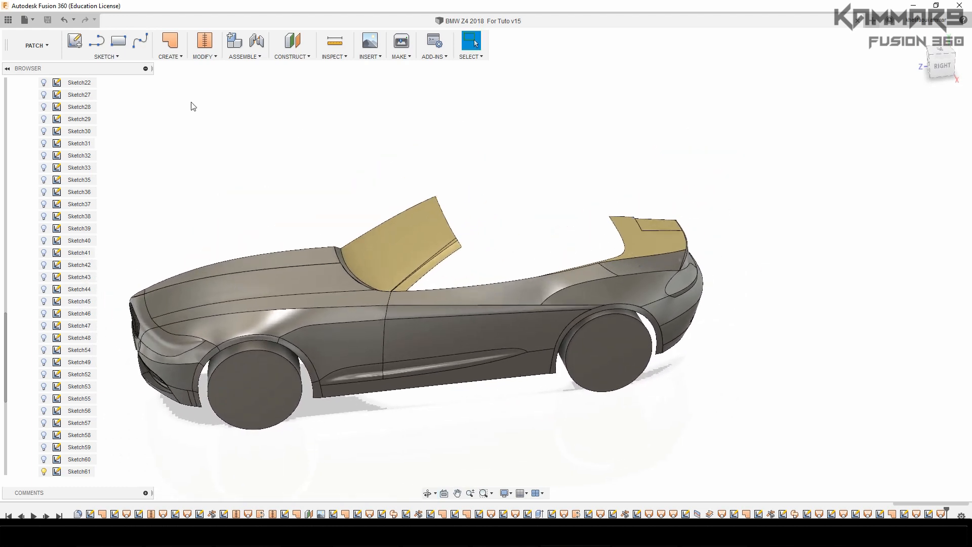
pyautogui.click(139, 46)
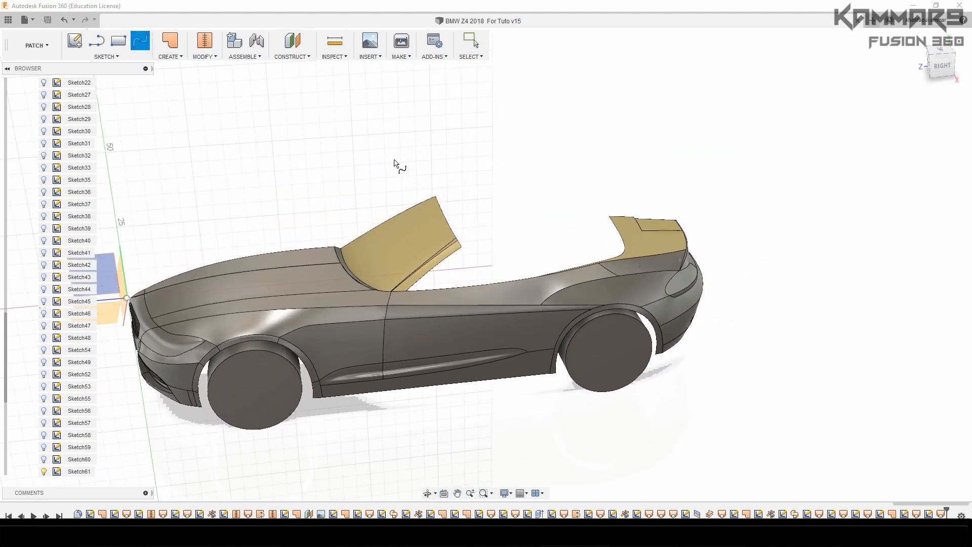
pyautogui.click(395, 163)
pyautogui.scroll(-4, 358, 223)
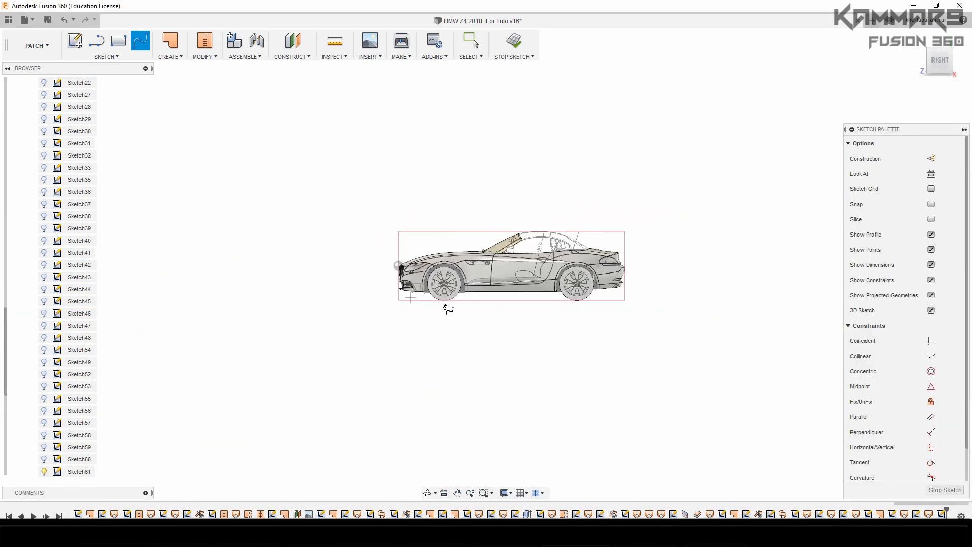
pyautogui.scroll(10, 441, 303)
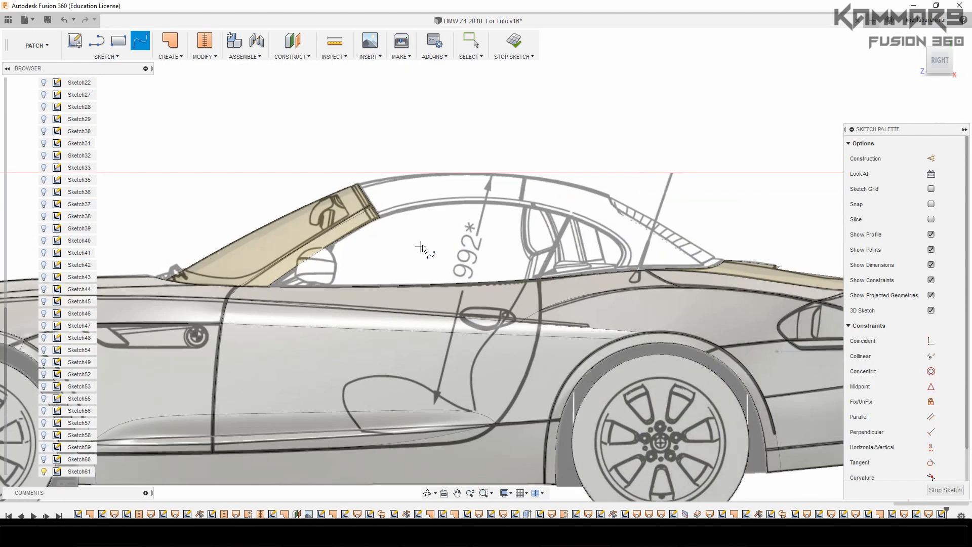
pyautogui.keyDown('shift'); pyautogui.moveTo(421, 248); pyautogui.dragTo(434, 263, button='middle'); pyautogui.keyUp('shift')
pyautogui.scroll(-4, 423, 275)
pyautogui.scroll(5, 334, 147)
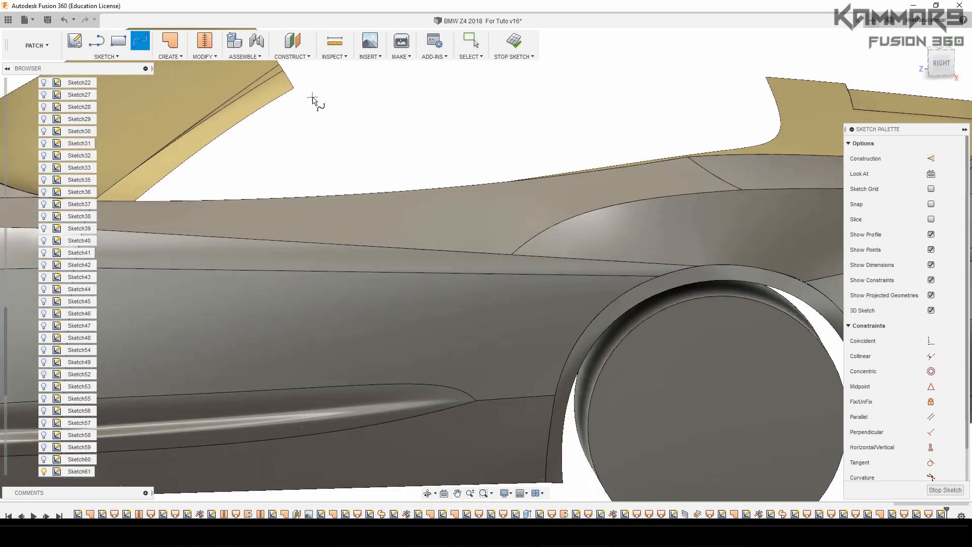
pyautogui.scroll(2, 313, 98)
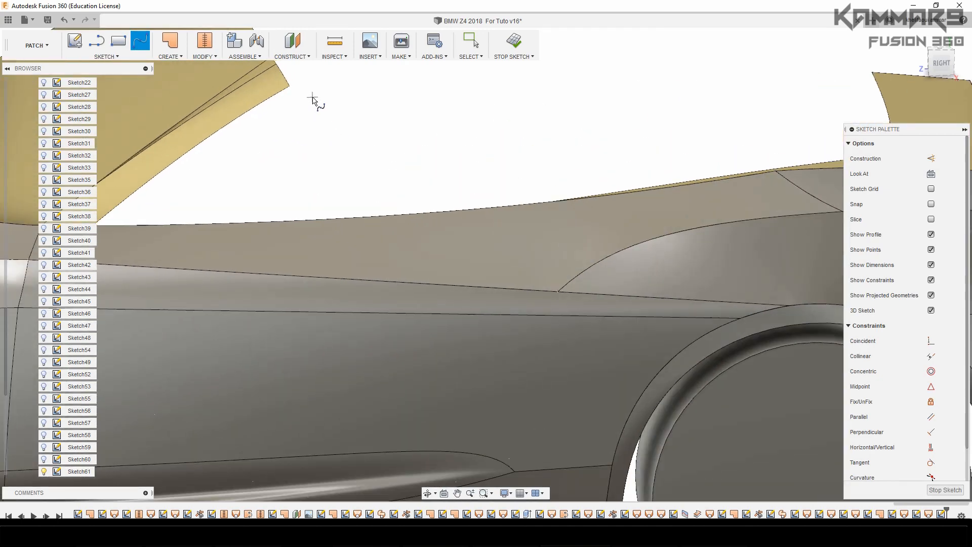
pyautogui.click(289, 88)
# Finish the spline on the side blueprint's lower roof-frame line, just above the rear edge of the door window
pyautogui.scroll(-4, 495, 141)
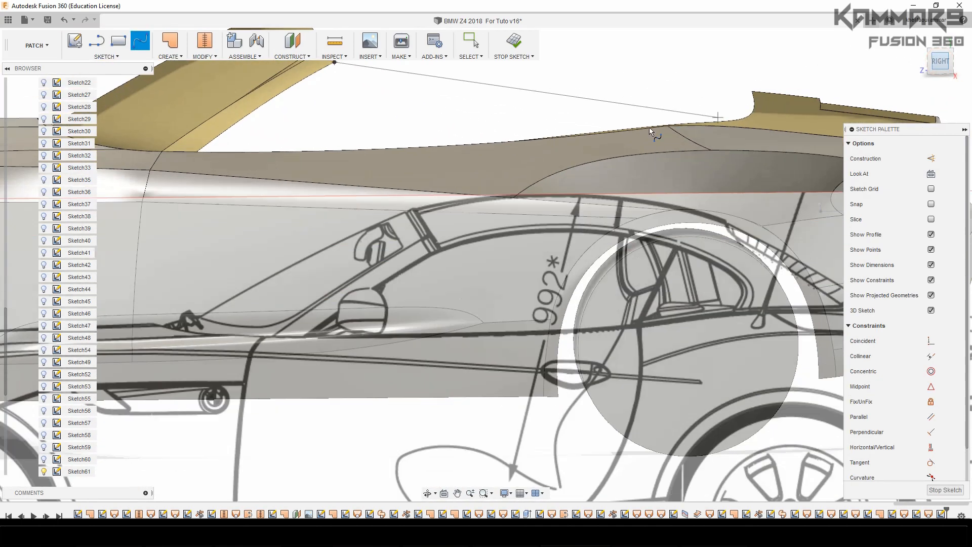
pyautogui.scroll(-3, 649, 126)
pyautogui.scroll(6, 532, 109)
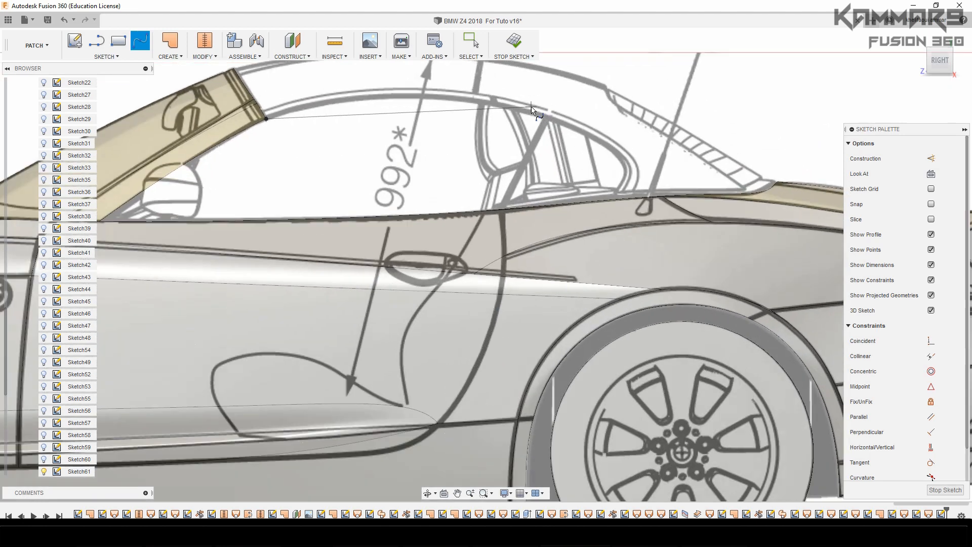
pyautogui.scroll(2, 531, 108)
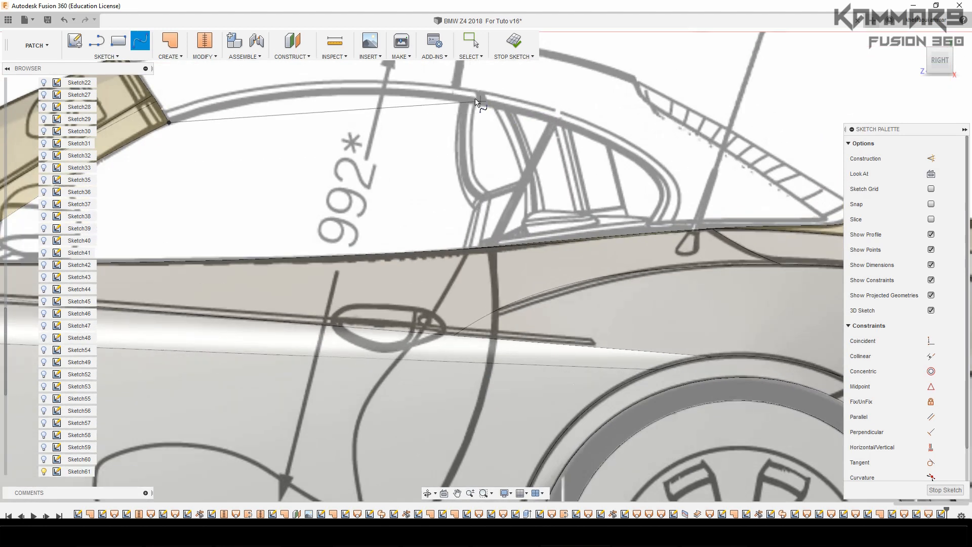
pyautogui.scroll(4, 453, 90)
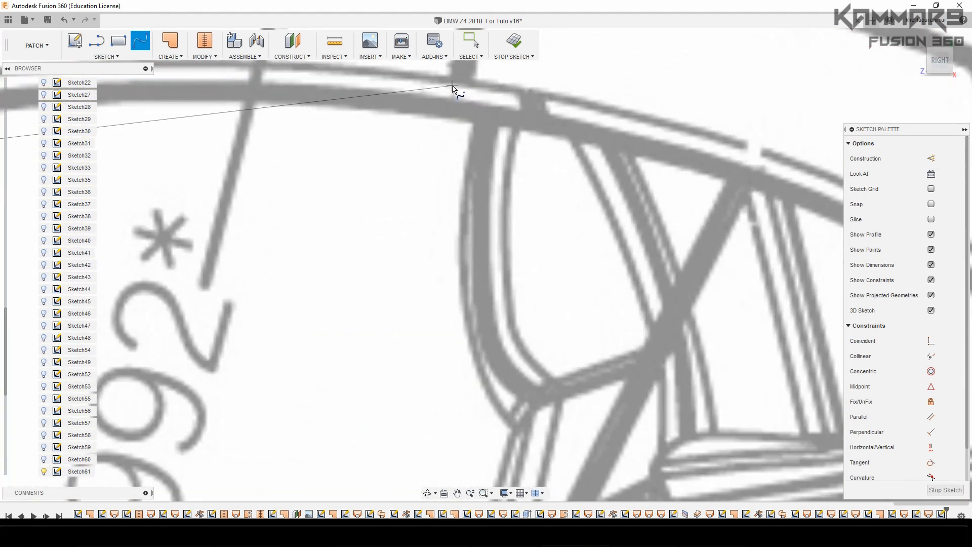
pyautogui.scroll(4, 459, 96)
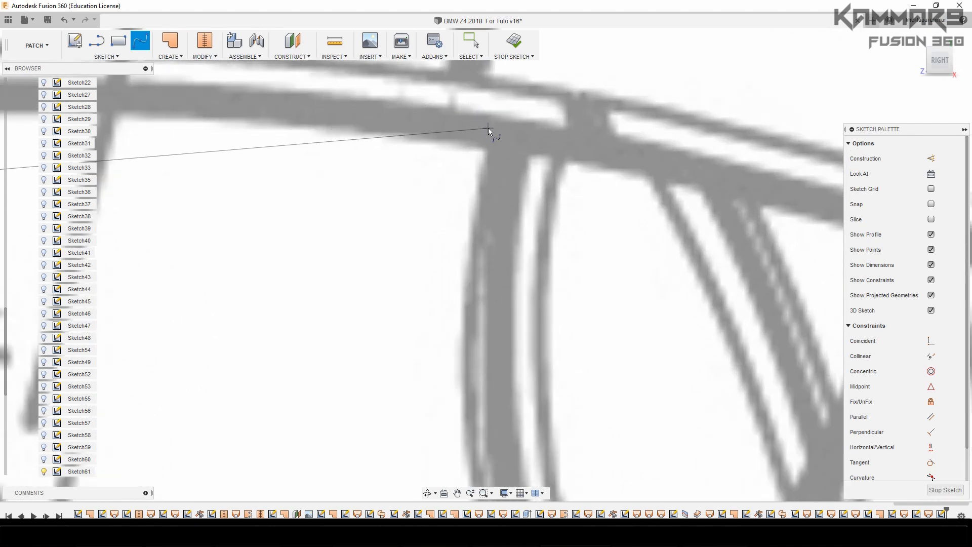
pyautogui.scroll(-3, 465, 183)
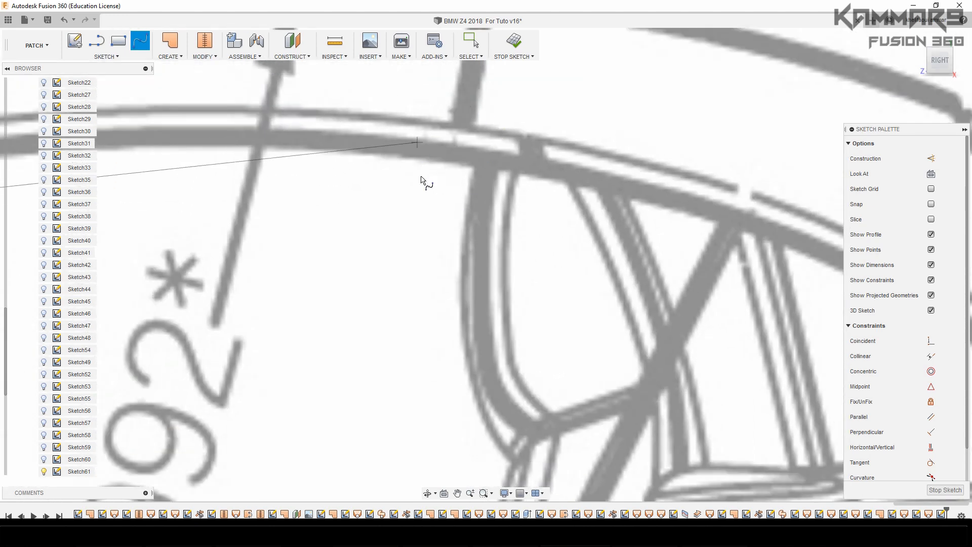
pyautogui.click(465, 154)
pyautogui.click(483, 145)
pyautogui.scroll(-5, 577, 220)
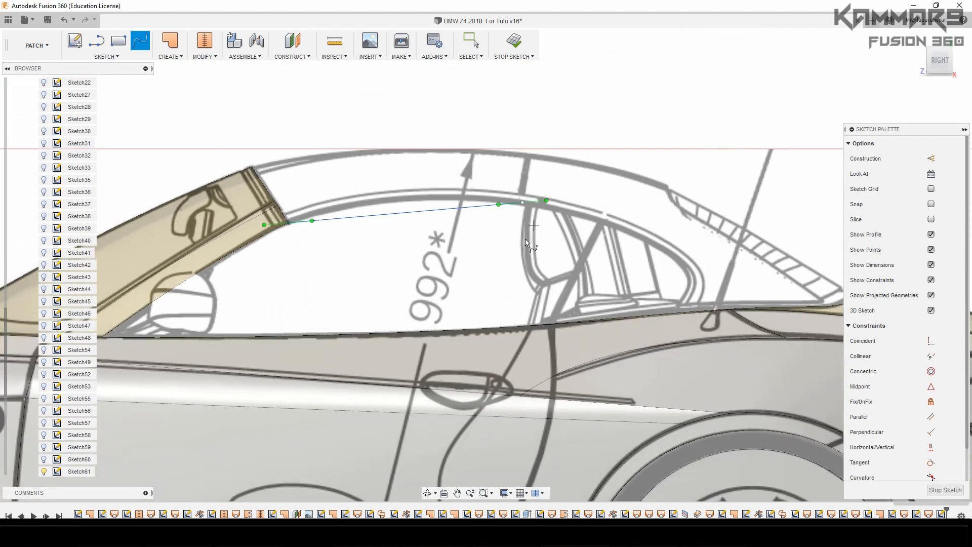
pyautogui.scroll(1, 396, 236)
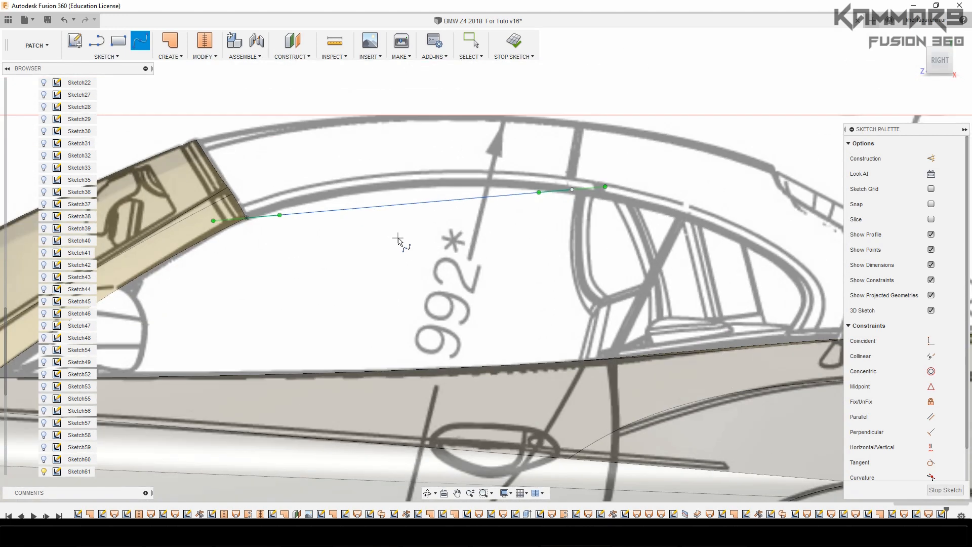
pyautogui.press('Escape')
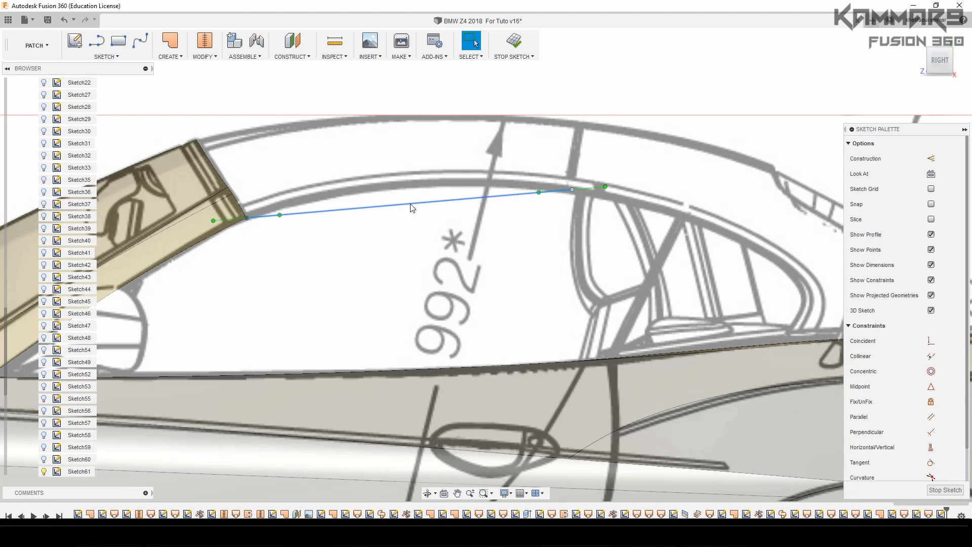
# Move the spline's rear endpoint outward by about 26.5 mm onto the roof side-frame line of the top-view blueprint
pyautogui.click(411, 205)
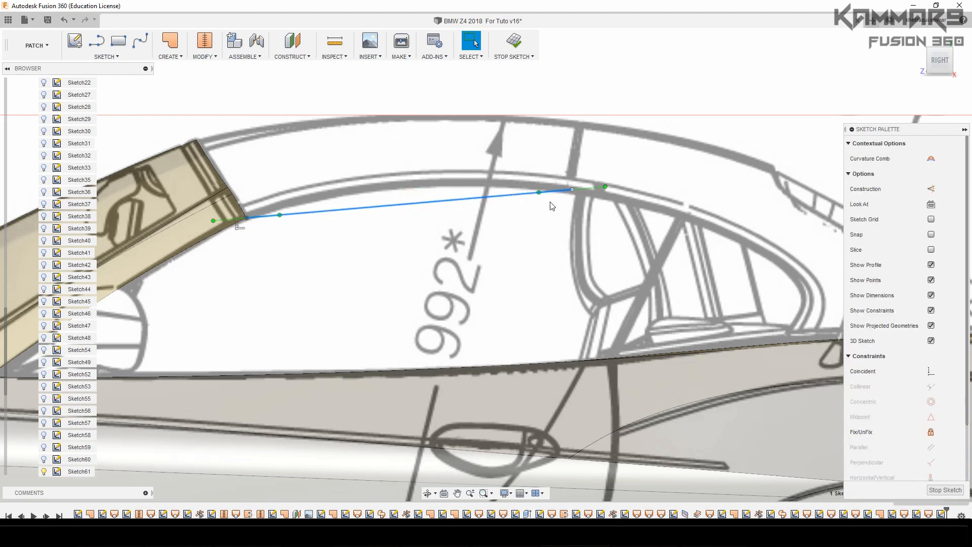
pyautogui.click(572, 190)
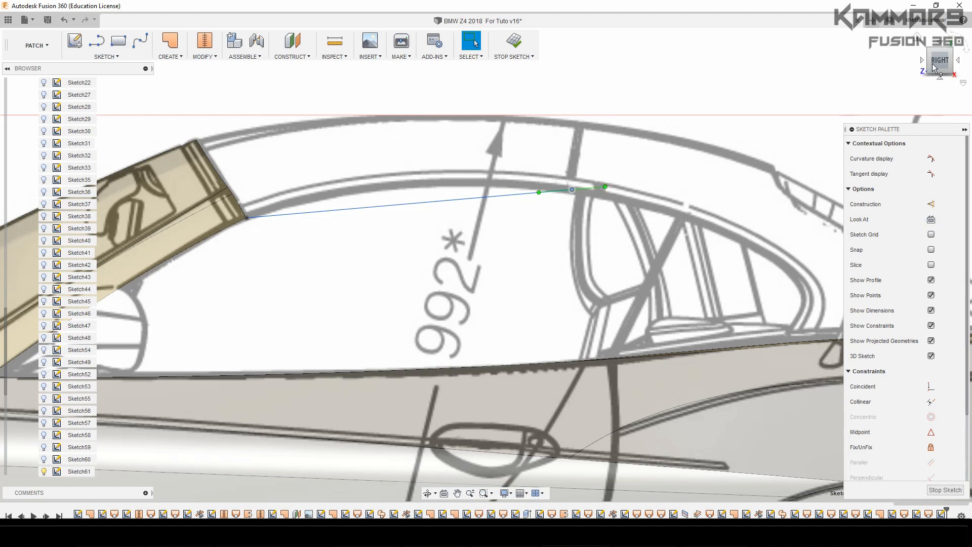
pyautogui.click(940, 46)
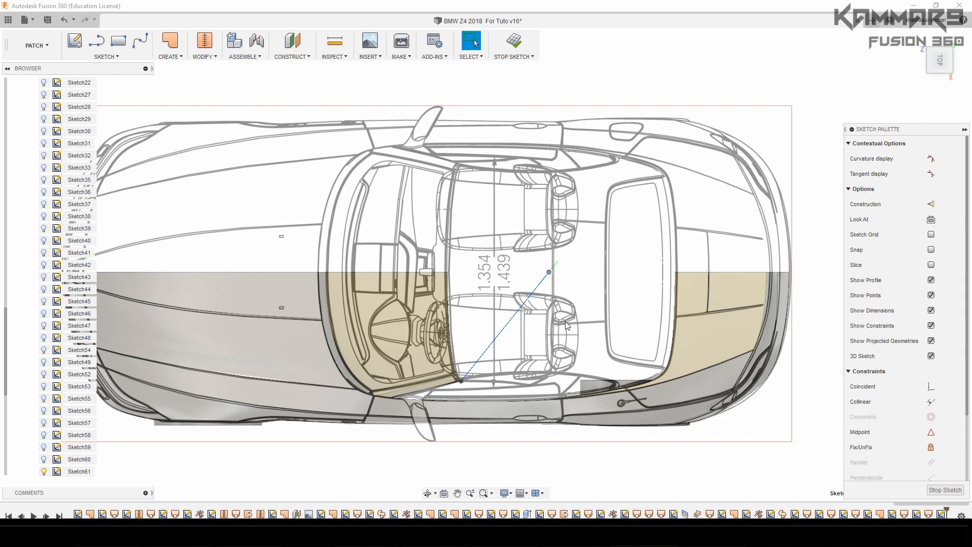
pyautogui.scroll(2, 566, 325)
pyautogui.click(551, 277)
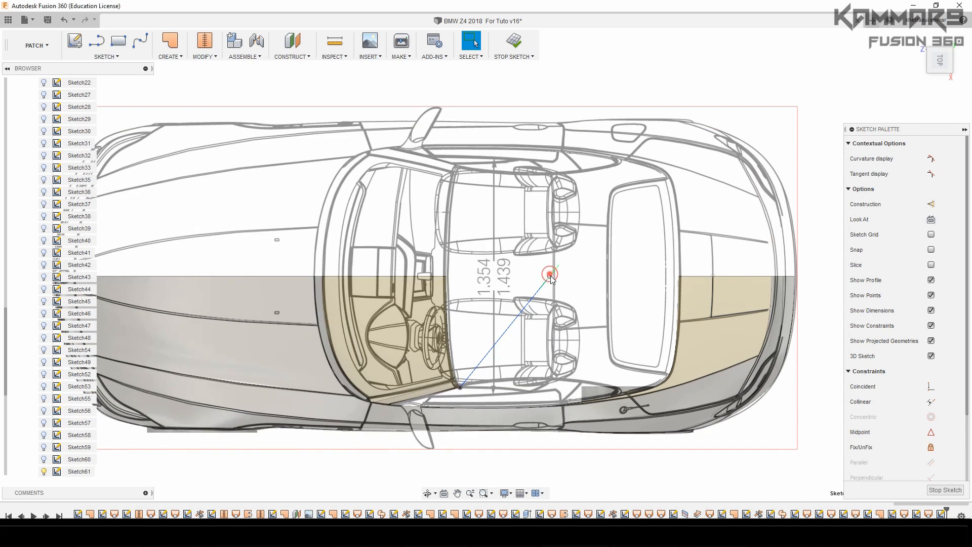
pyautogui.press('m')
pyautogui.moveTo(551, 296)
pyautogui.mouseDown()
pyautogui.moveTo(554, 391)
pyautogui.moveTo(546, 377)
pyautogui.mouseUp()
pyautogui.scroll(3, 555, 391)
pyautogui.scroll(5, 546, 378)
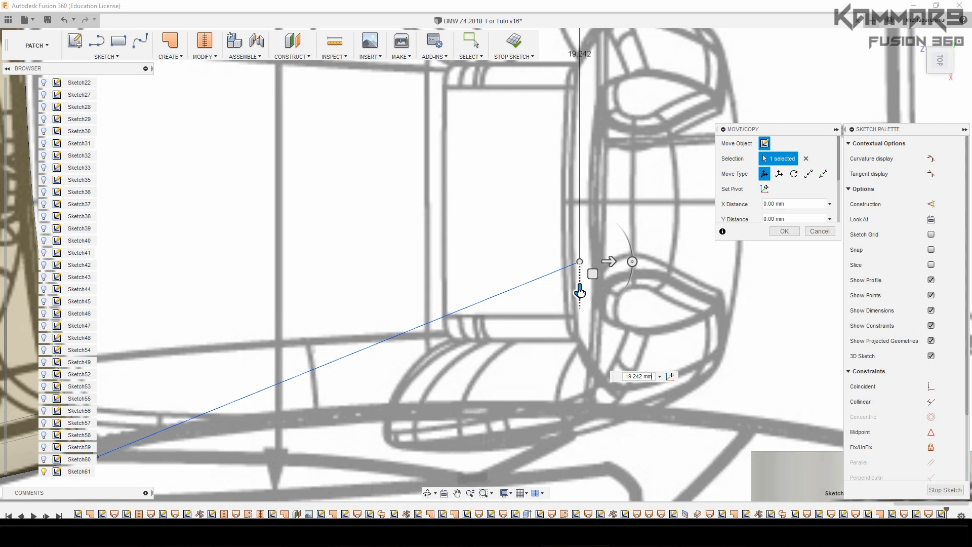
pyautogui.moveTo(579, 292); pyautogui.dragTo(582, 442)
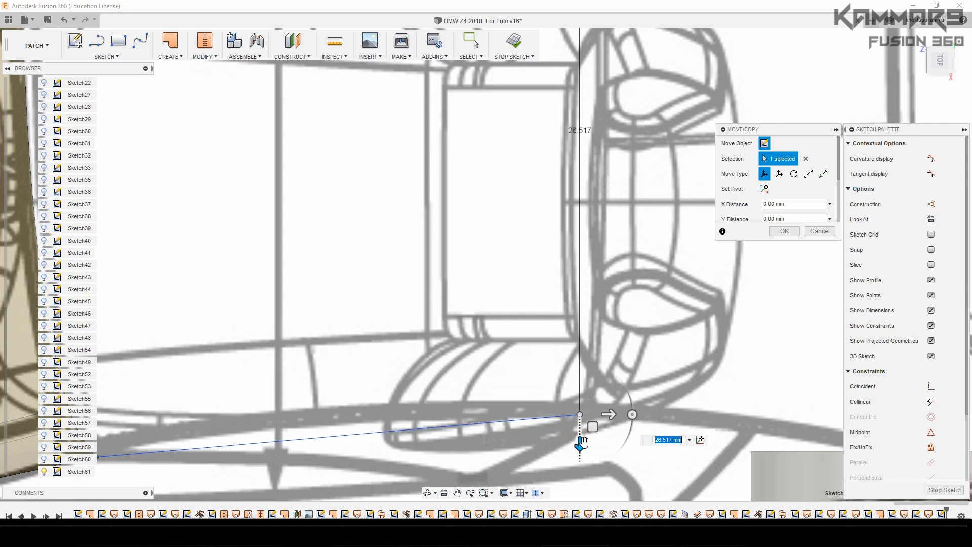
pyautogui.scroll(-2, 533, 354)
pyautogui.click(784, 231)
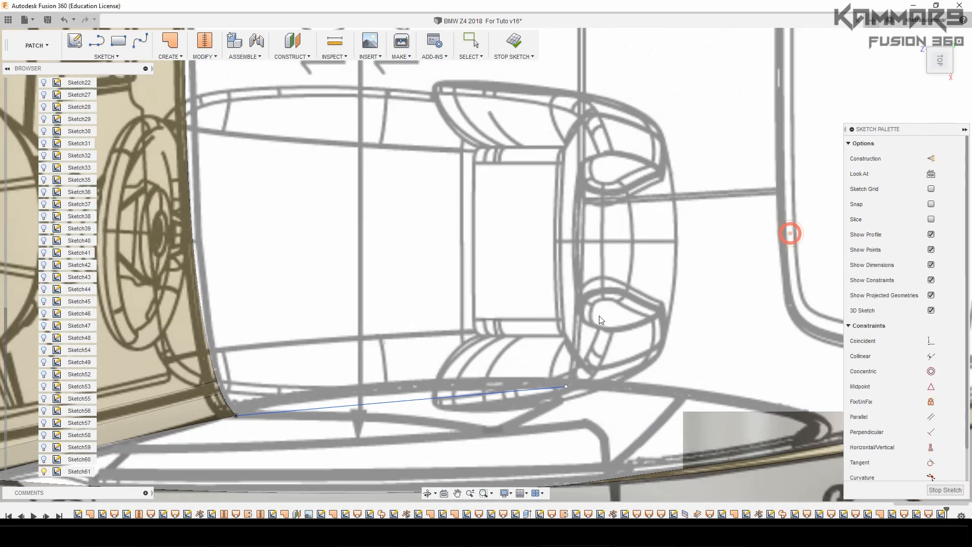
# Activate the tangent handle at the spline's rear endpoint and move the handle's front point by -0.141 mm in Z
pyautogui.click(535, 391)
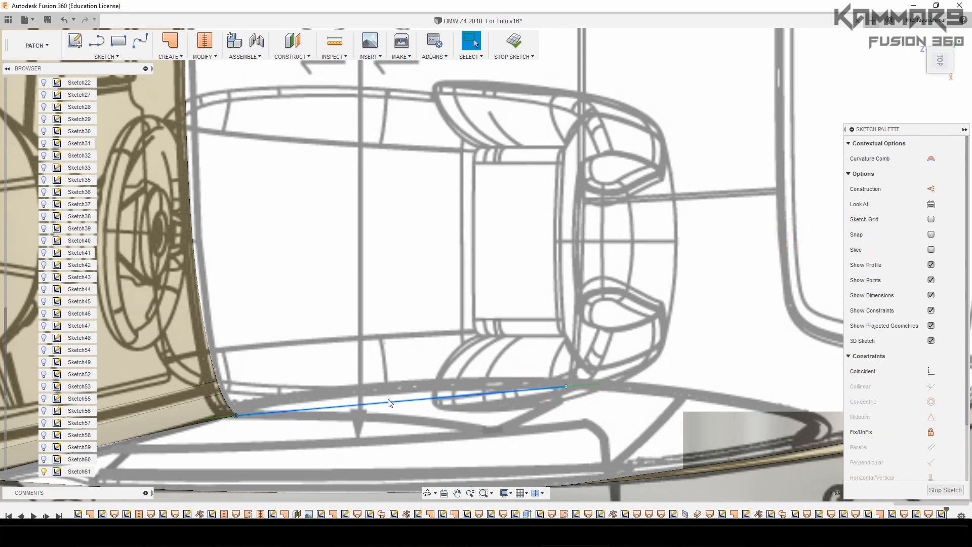
pyautogui.rightClick(590, 387)
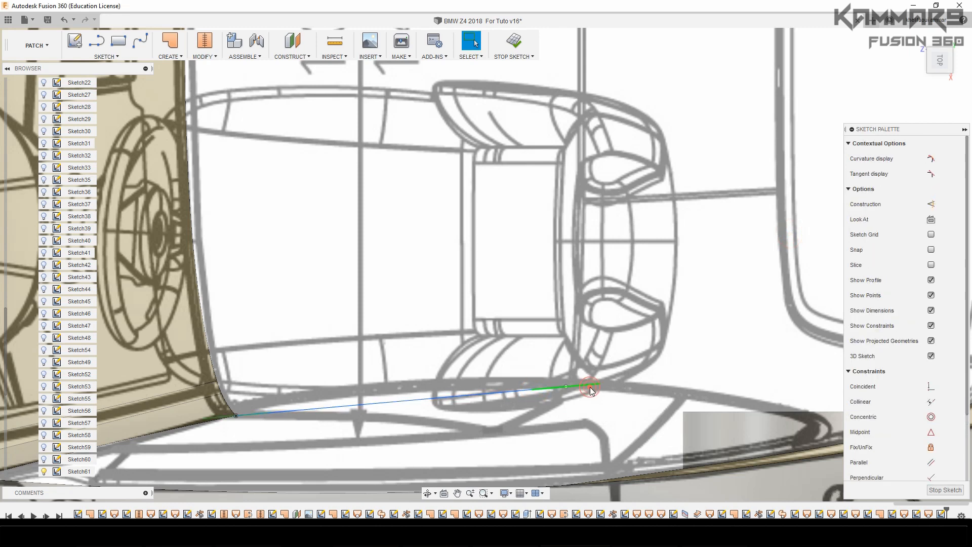
pyautogui.click(579, 443)
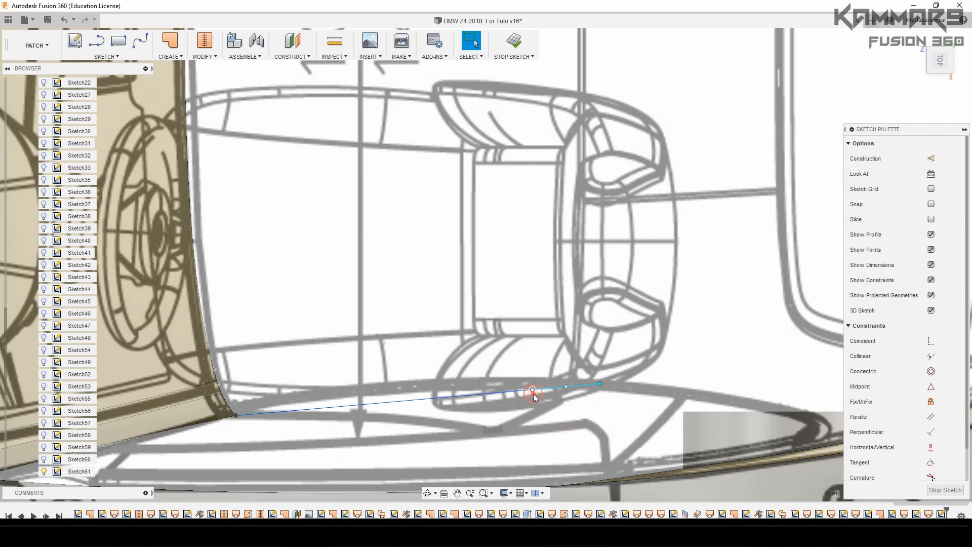
pyautogui.click(534, 394)
pyautogui.press('m')
pyautogui.scroll(2, 527, 408)
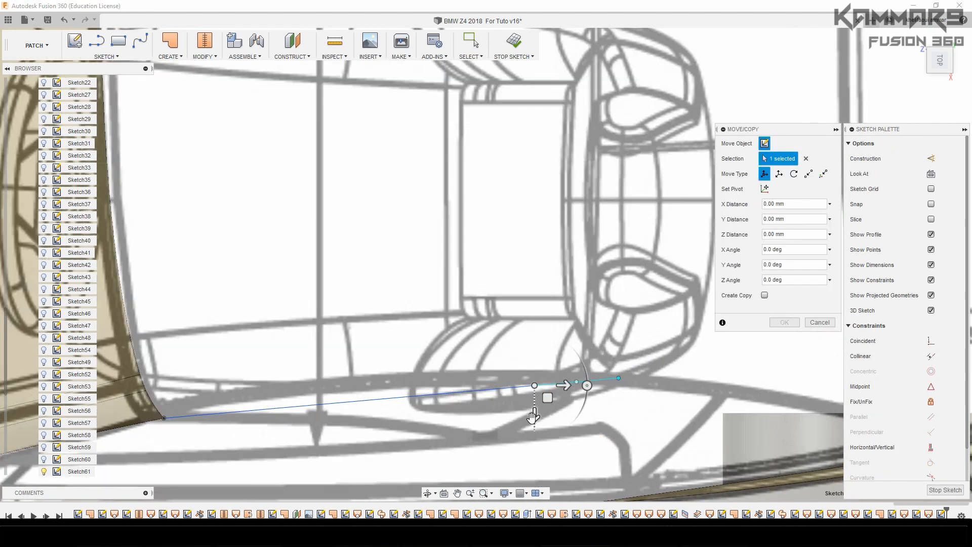
pyautogui.moveTo(534, 416); pyautogui.dragTo(534, 414)
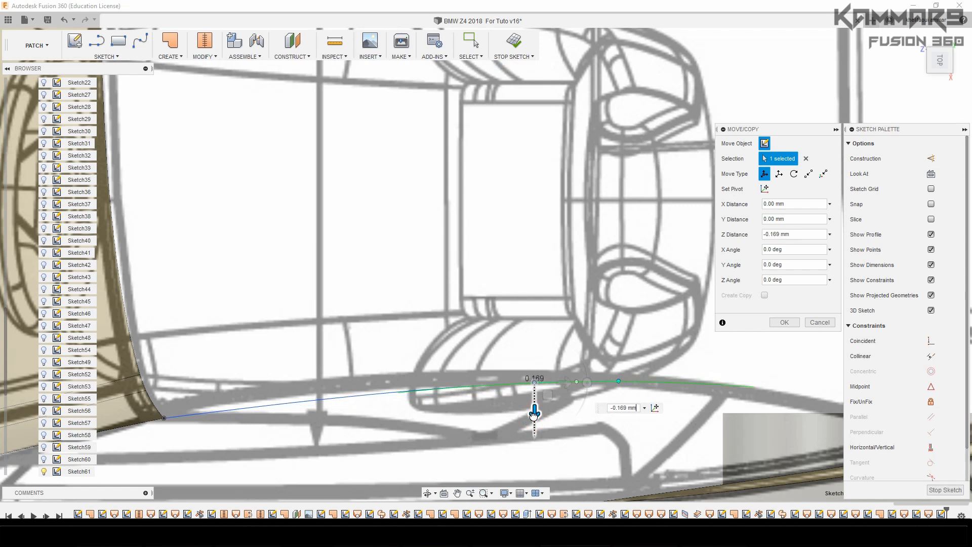
pyautogui.moveTo(534, 414); pyautogui.dragTo(534, 414)
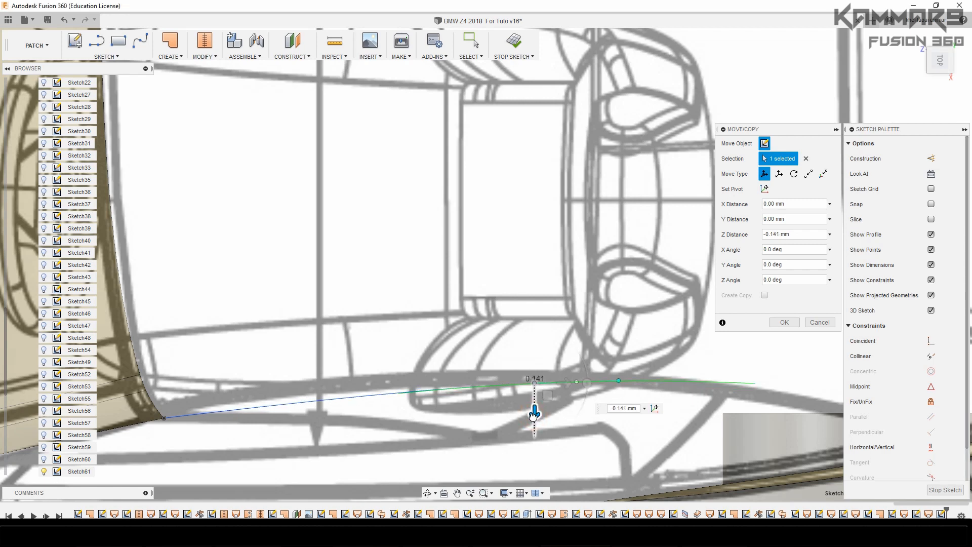
pyautogui.click(784, 322)
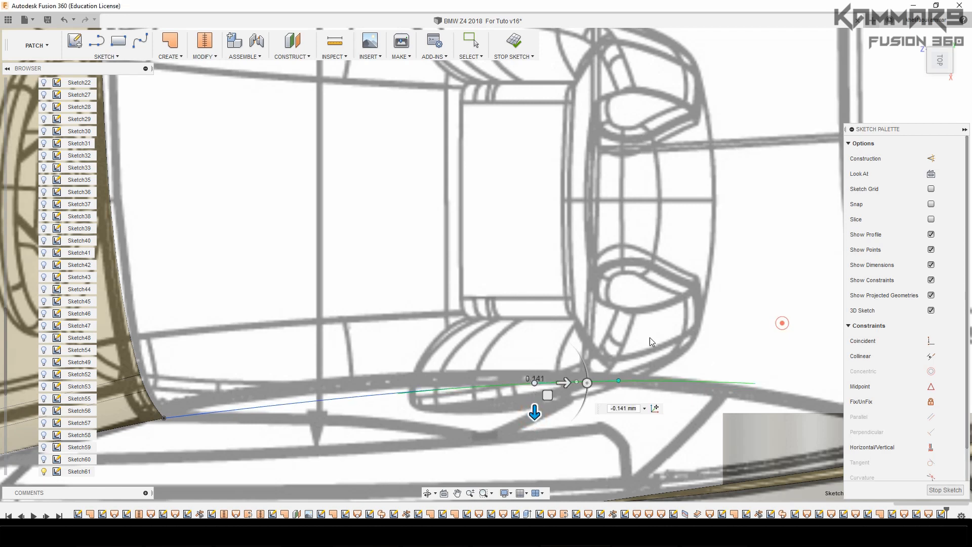
# Activate the tangent handle at the spline's front endpoint on the windshield pillar
pyautogui.click(307, 403)
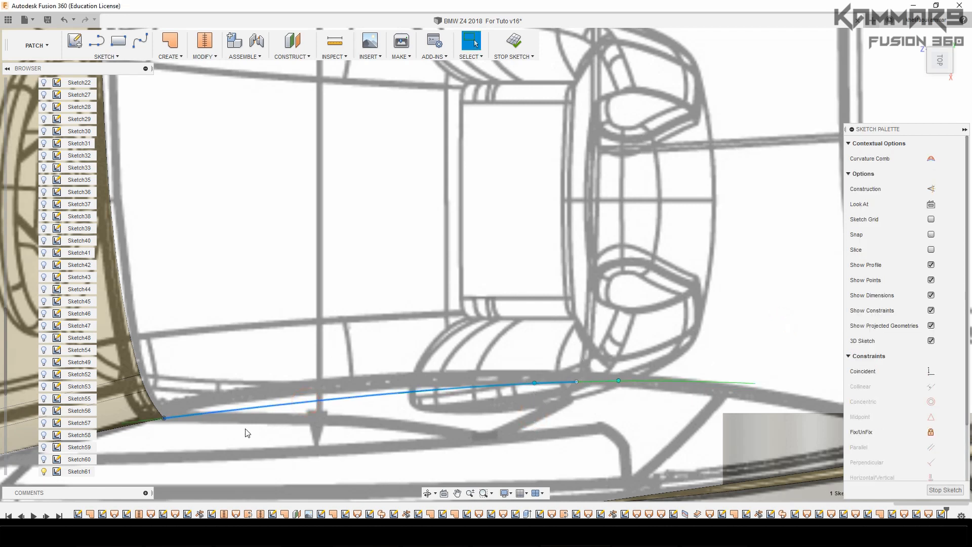
pyautogui.click(146, 423)
pyautogui.rightClick(196, 420)
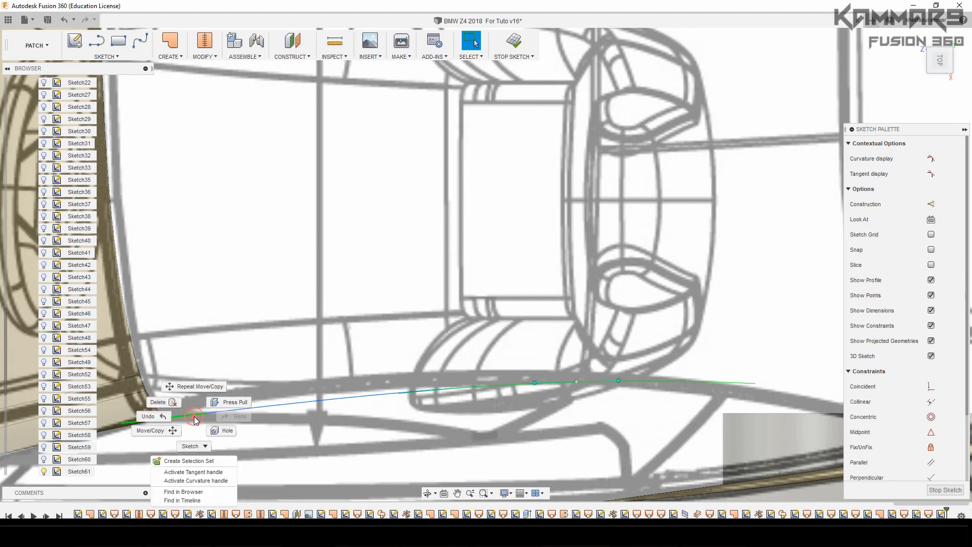
pyautogui.click(195, 470)
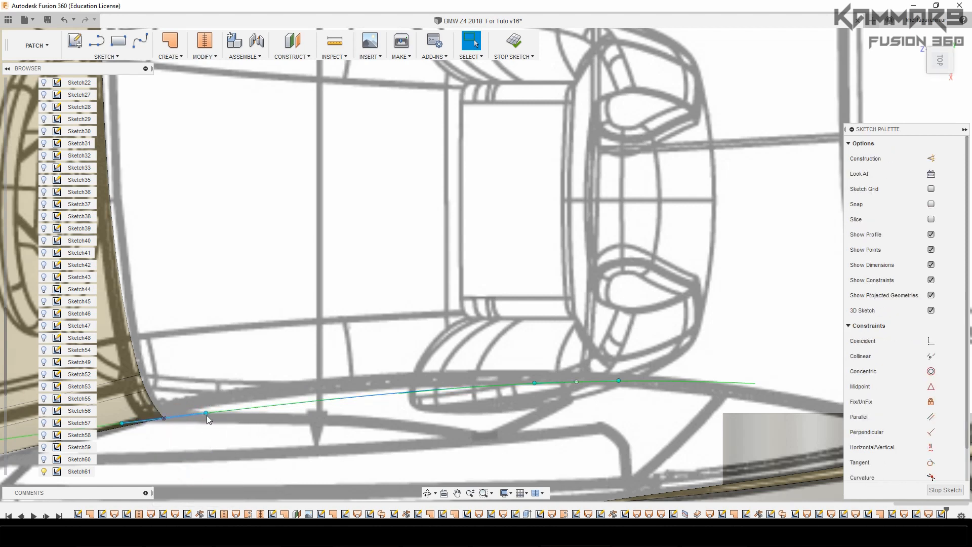
pyautogui.click(206, 414)
pyautogui.press('m')
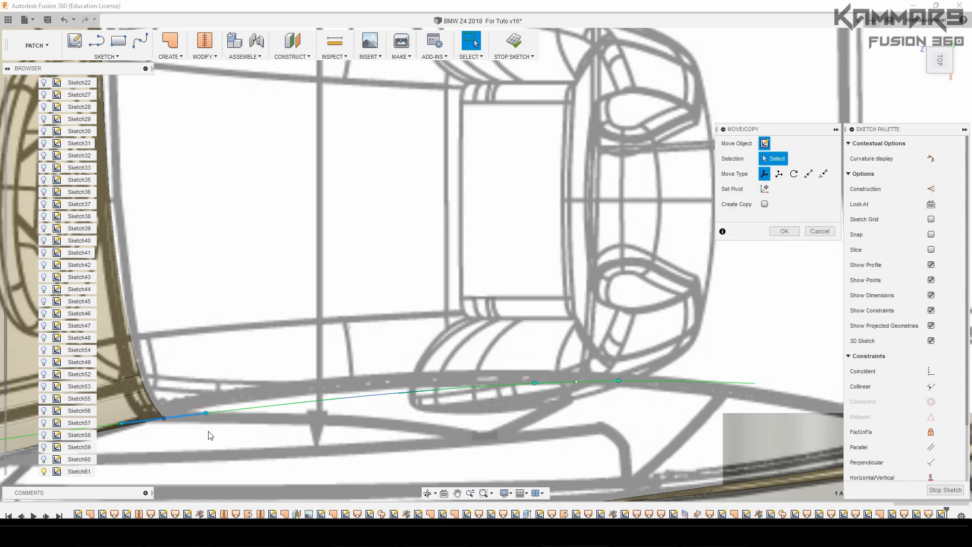
pyautogui.moveTo(205, 443); pyautogui.dragTo(204, 440)
pyautogui.click(814, 227)
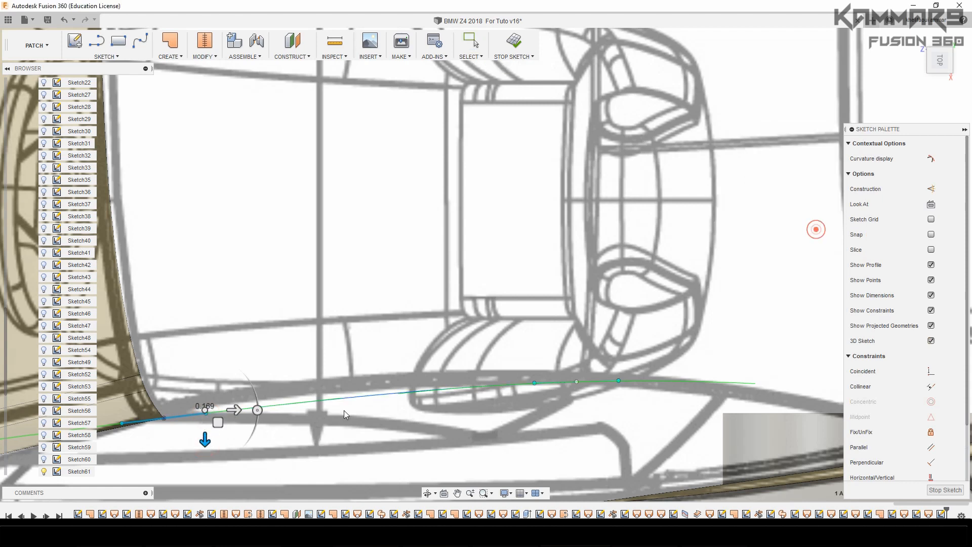
pyautogui.click(205, 415)
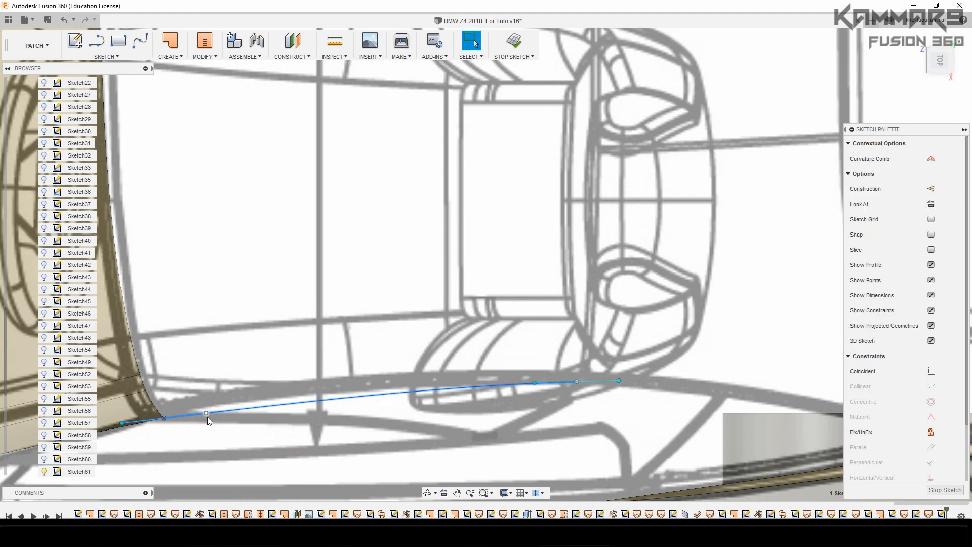
pyautogui.click(208, 417)
pyautogui.rightClick(207, 417)
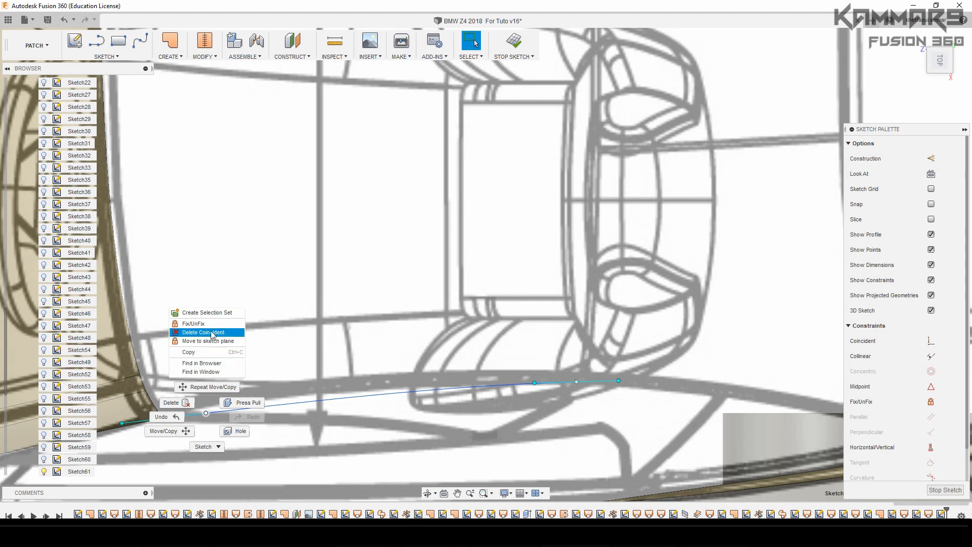
pyautogui.click(267, 442)
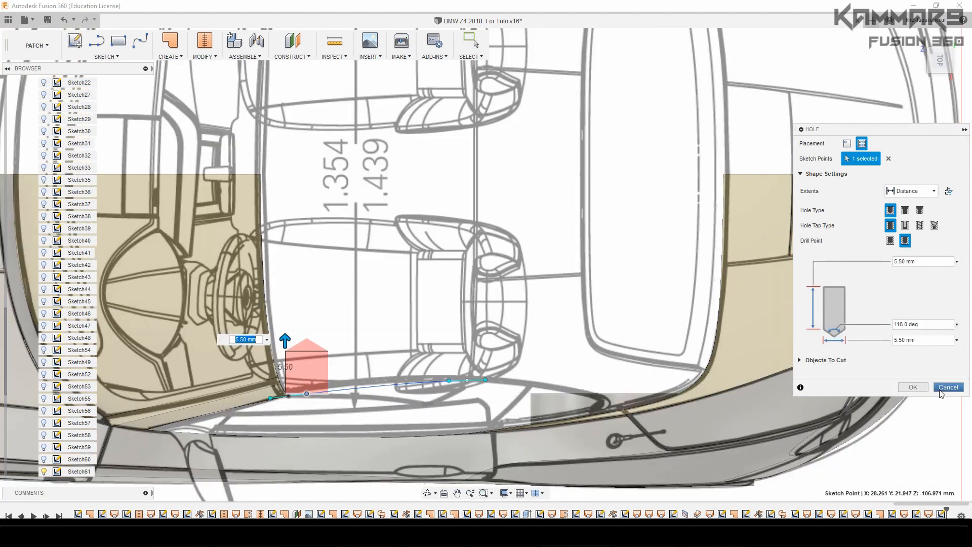
pyautogui.click(947, 388)
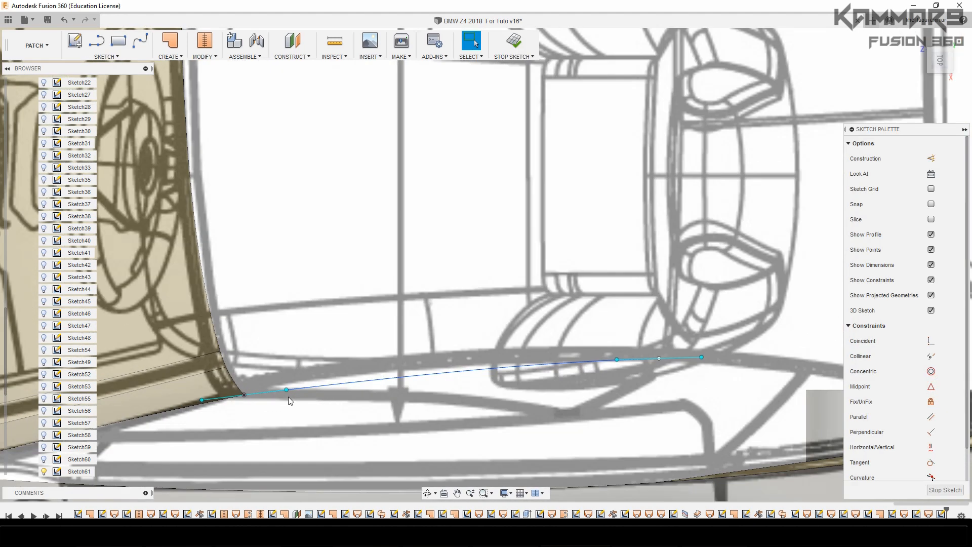
# Move the rear point of the roof spline's front tangent handle by -0.281 mm in Z, curving it toward the top-view roof side-frame line
pyautogui.press('m')
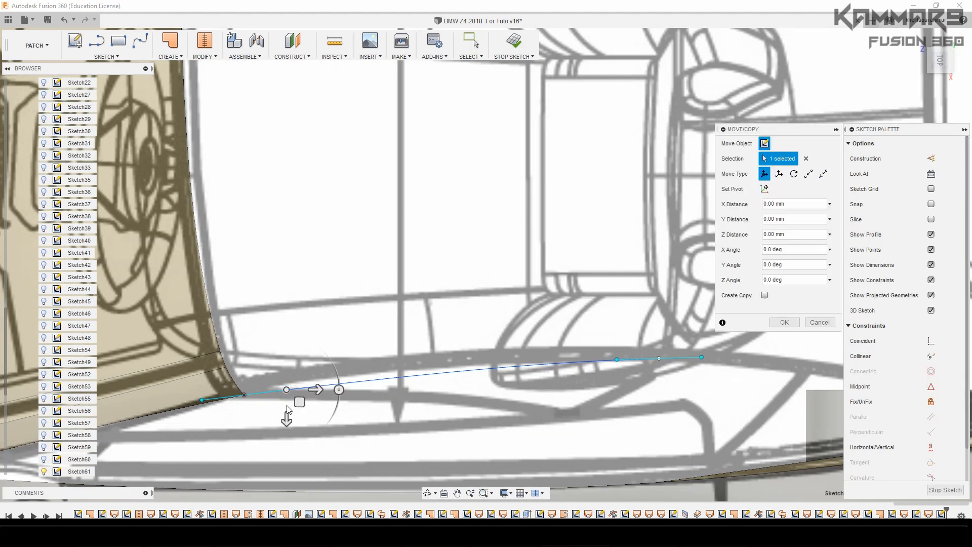
pyautogui.moveTo(286, 421); pyautogui.dragTo(286, 419)
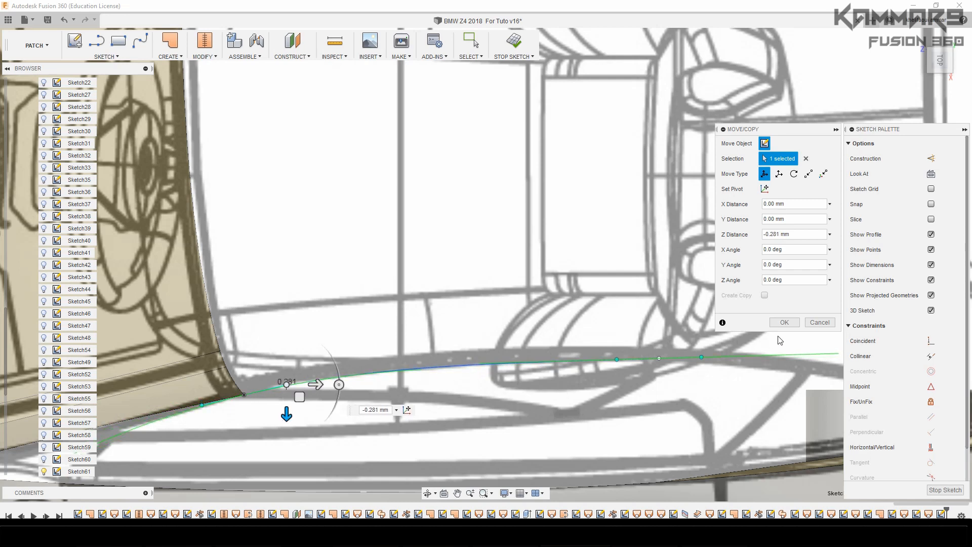
pyautogui.click(785, 322)
# In the side view, raise the front point of the roof spline's rear tangent handle by about 0.5 mm in Y
pyautogui.click(455, 364)
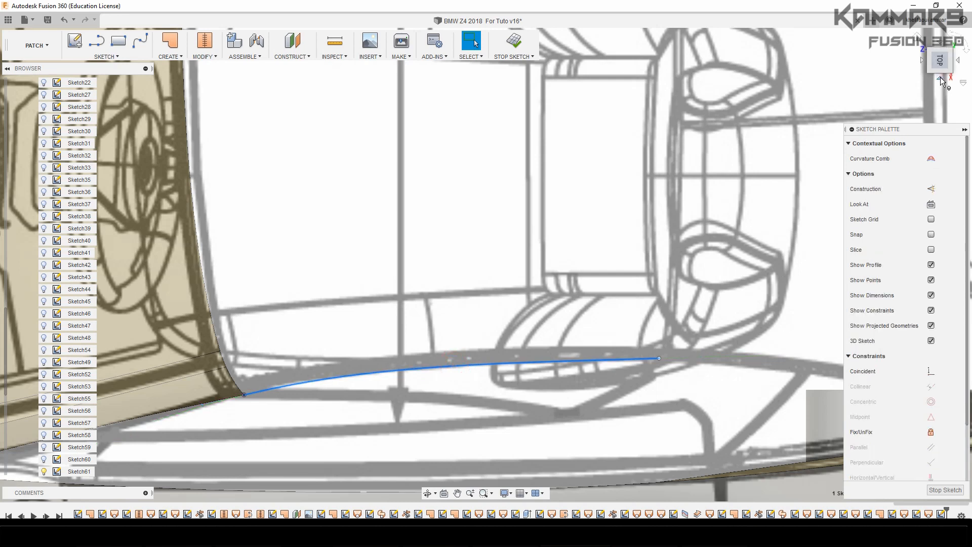
pyautogui.click(941, 80)
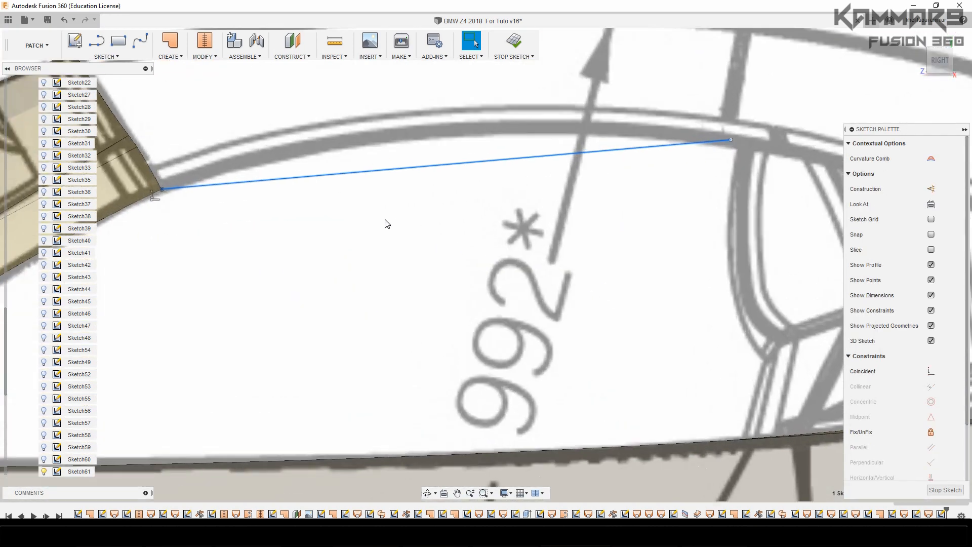
pyautogui.scroll(-3, 388, 224)
pyautogui.click(426, 204)
pyautogui.click(421, 188)
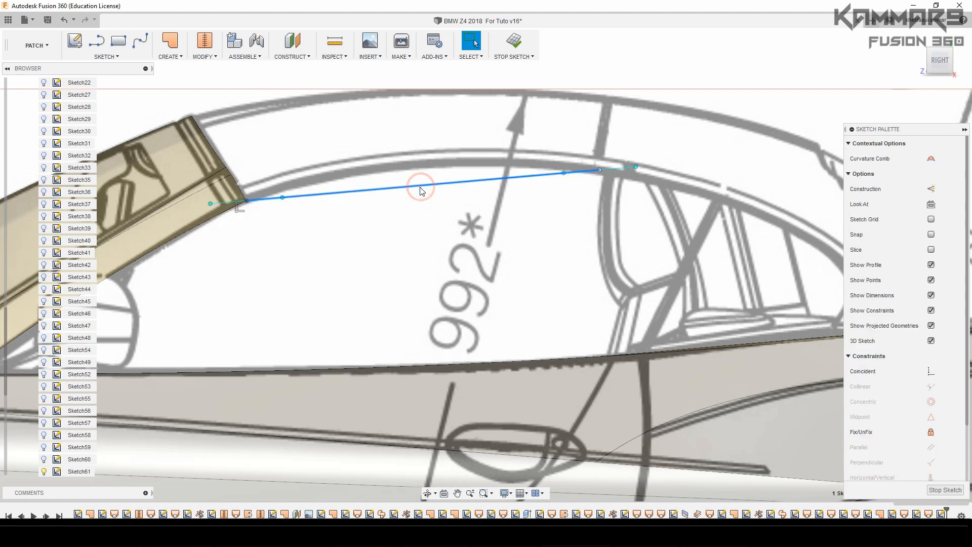
pyautogui.scroll(2, 325, 149)
pyautogui.click(274, 210)
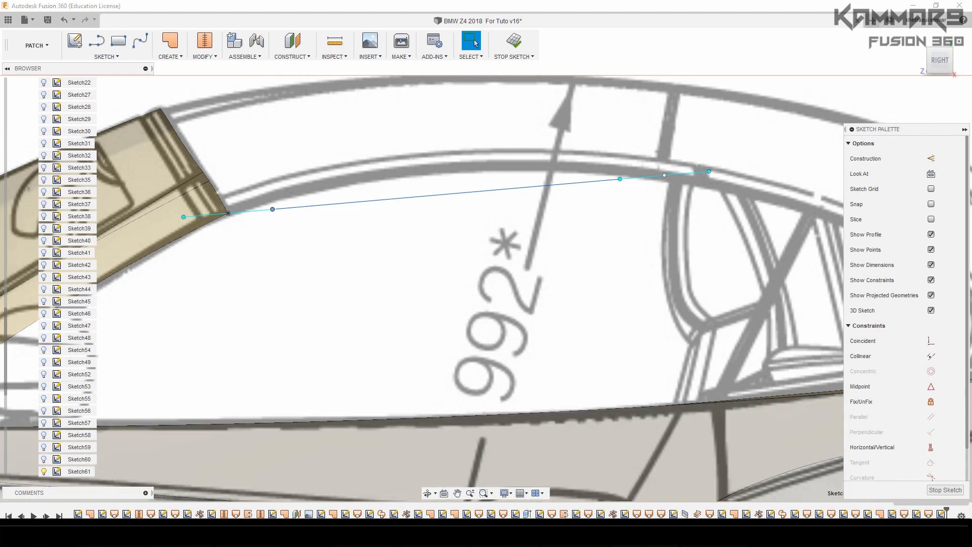
pyautogui.click(534, 274)
pyautogui.click(620, 181)
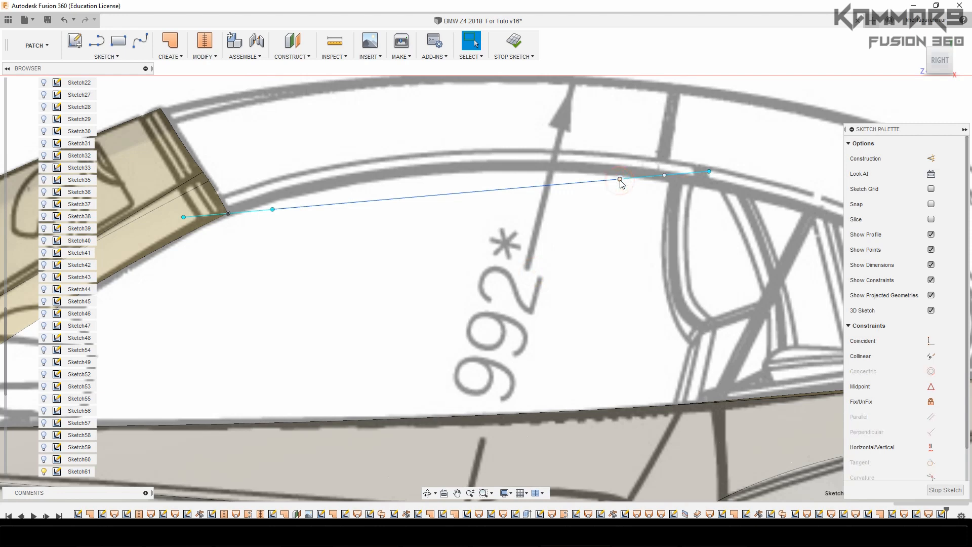
pyautogui.press('m')
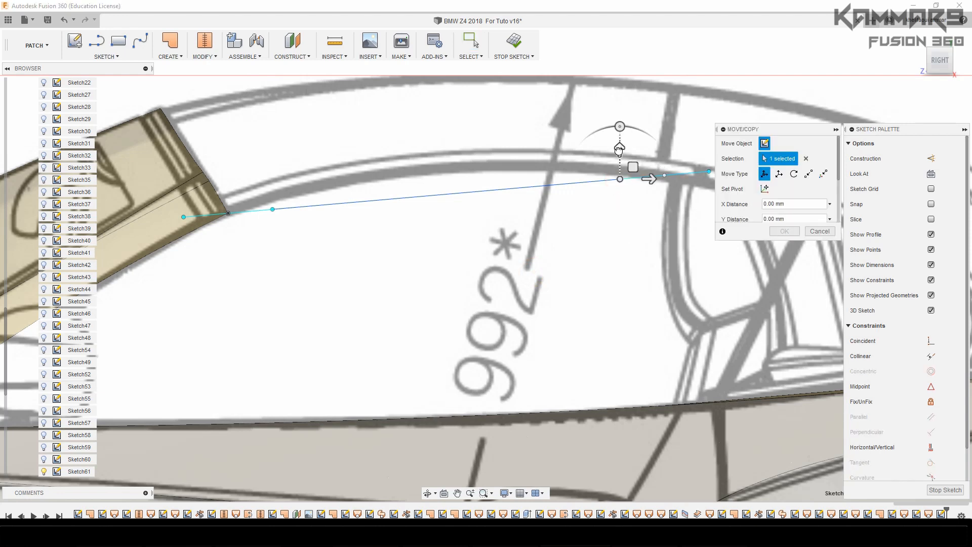
pyautogui.moveTo(619, 150); pyautogui.dragTo(618, 139)
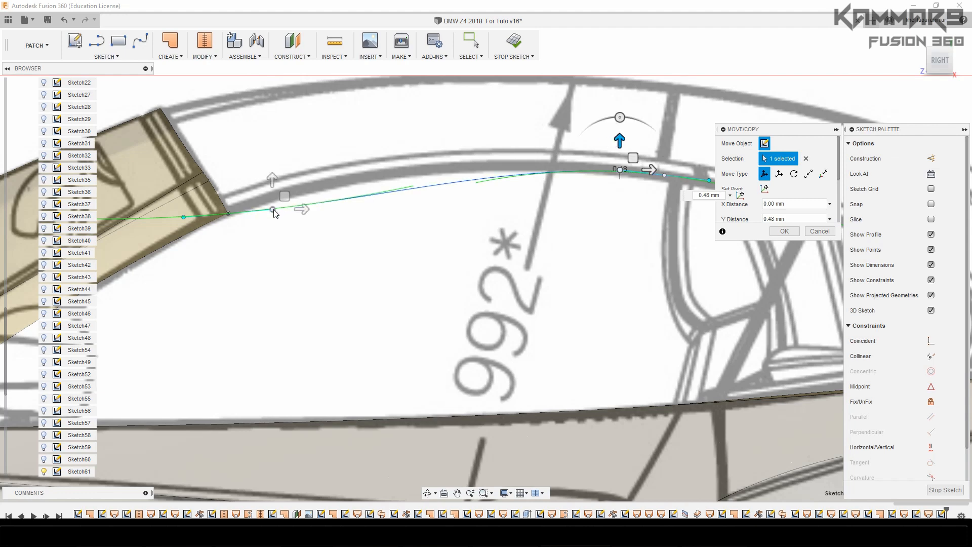
# Raise the rear point of the front tangent handle by 0.587 mm in Y, and check the spline against the top and side blueprints
pyautogui.click(273, 209)
pyautogui.moveTo(272, 177); pyautogui.dragTo(272, 168)
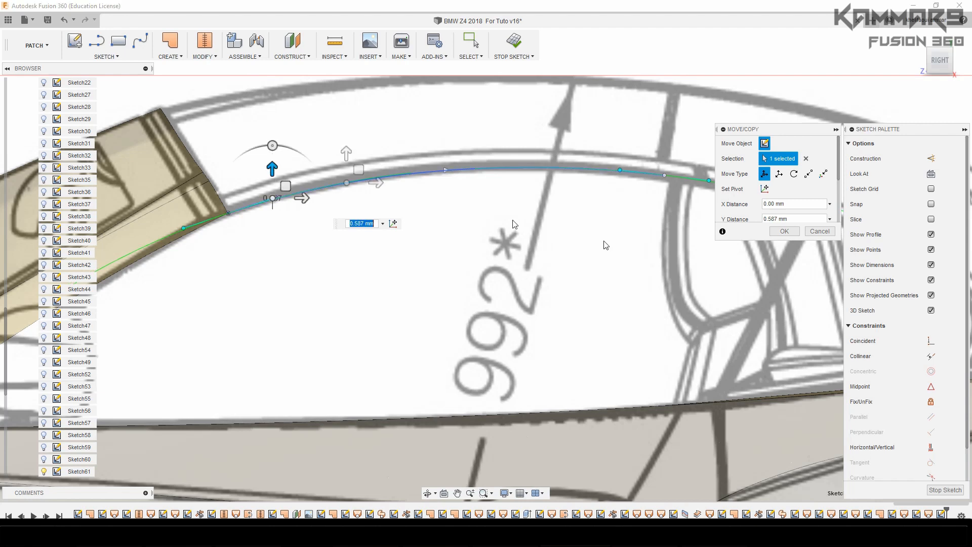
pyautogui.click(784, 230)
pyautogui.click(641, 259)
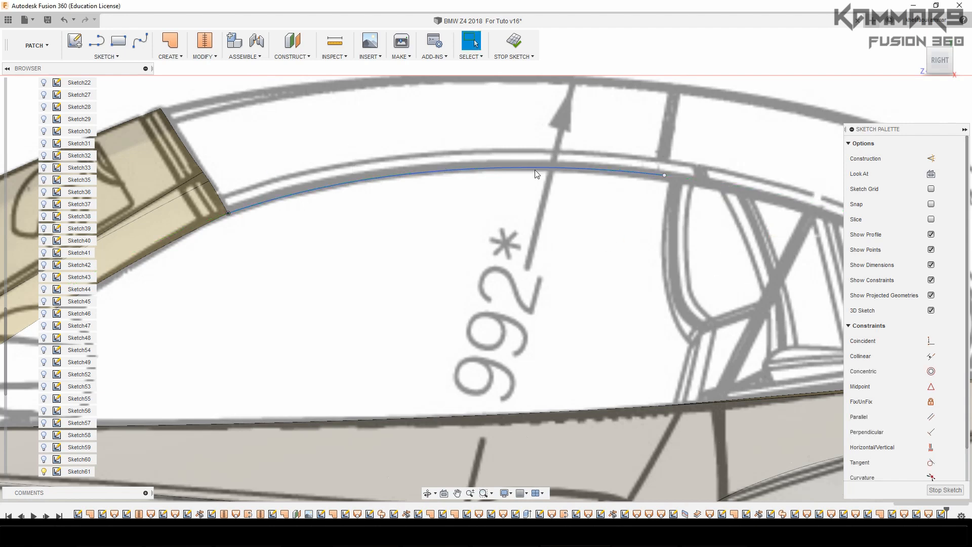
pyautogui.click(536, 171)
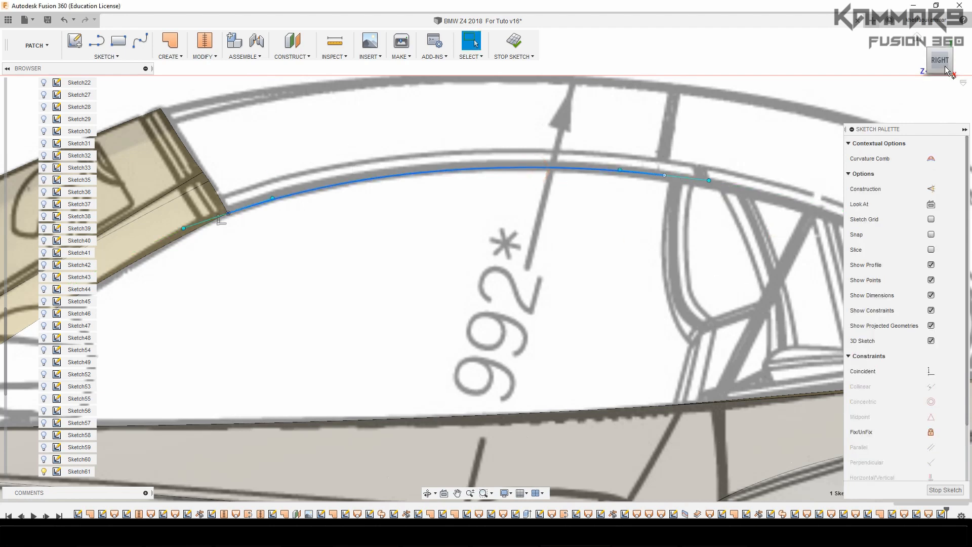
pyautogui.click(943, 47)
pyautogui.scroll(2, 276, 400)
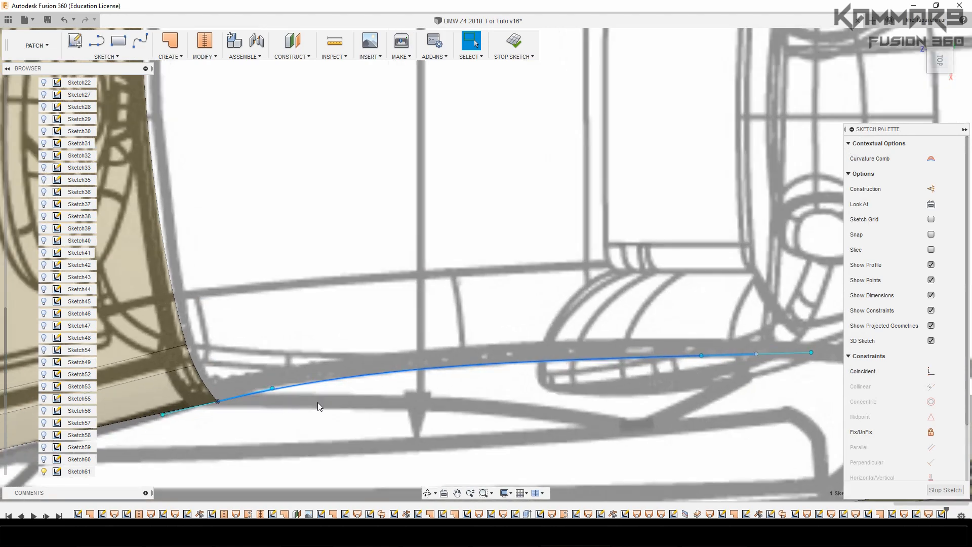
pyautogui.scroll(-2, 314, 362)
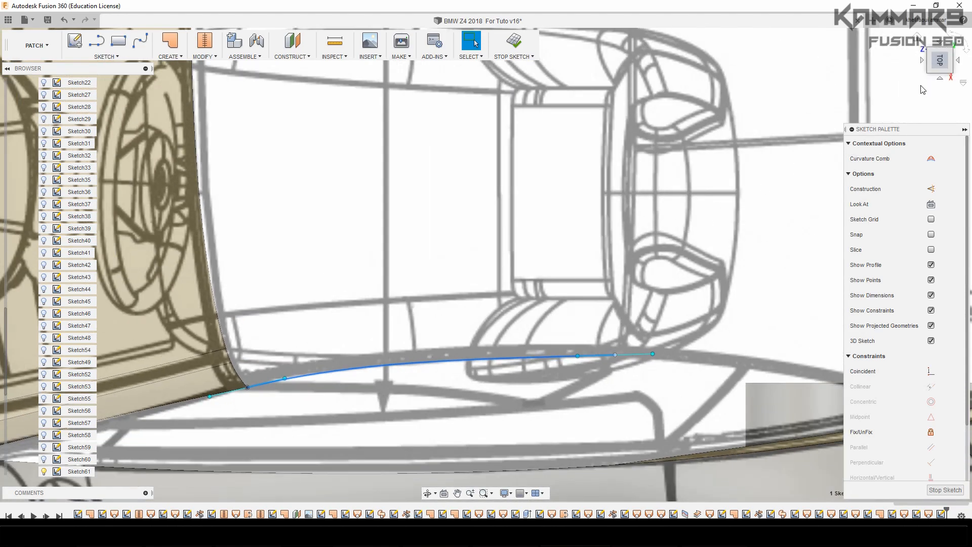
pyautogui.click(941, 80)
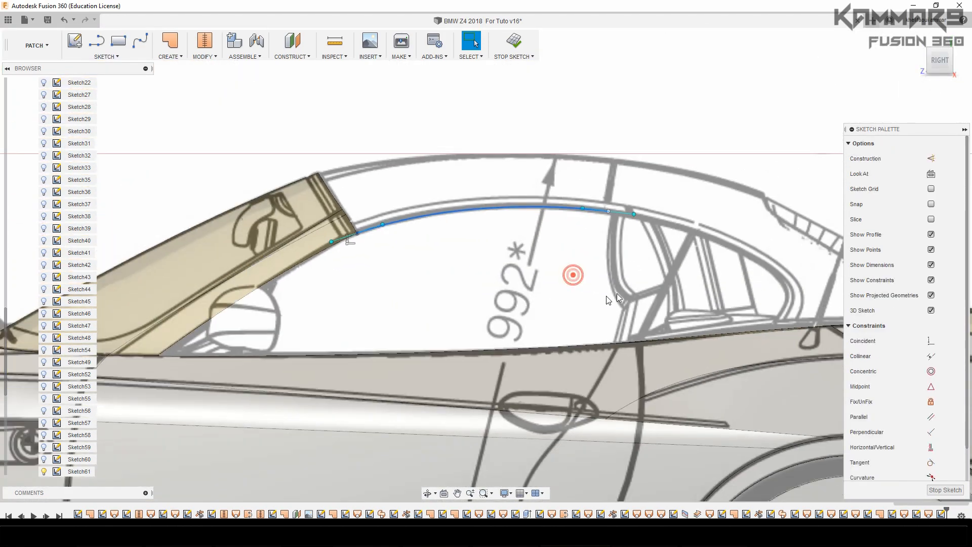
pyautogui.click(560, 311)
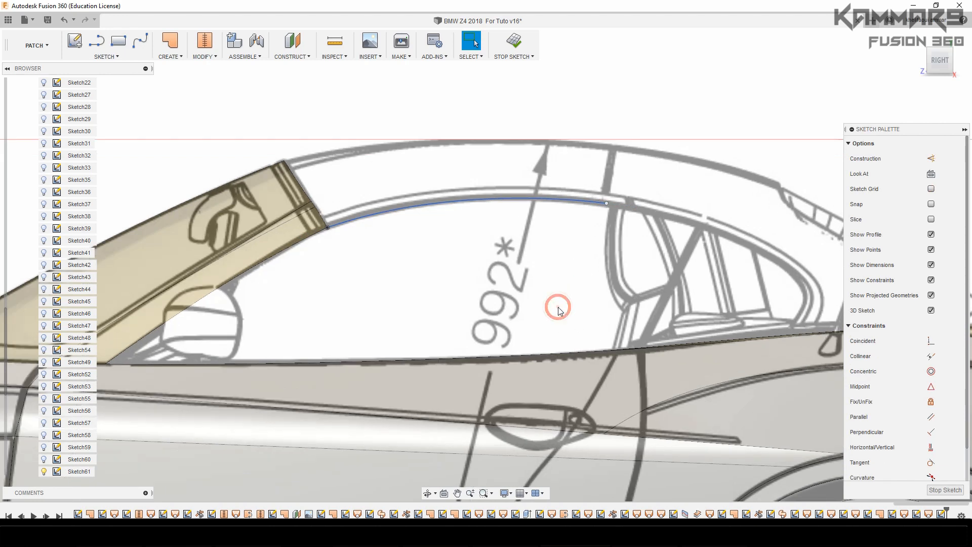
# Draw a two-point fit point spline from the roof spline's rear endpoint down to the front tip of the narrow strip along the body's upper edge
pyautogui.click(140, 41)
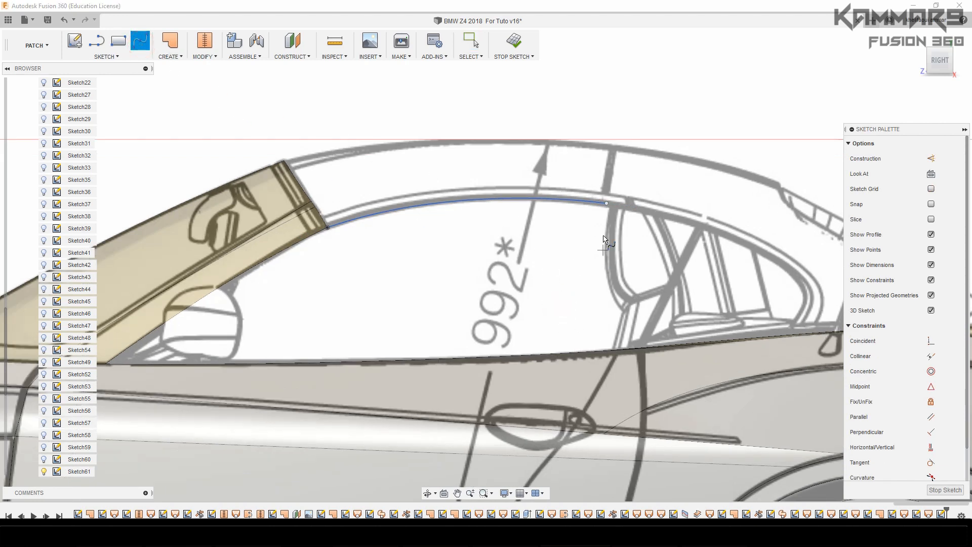
pyautogui.click(930, 53)
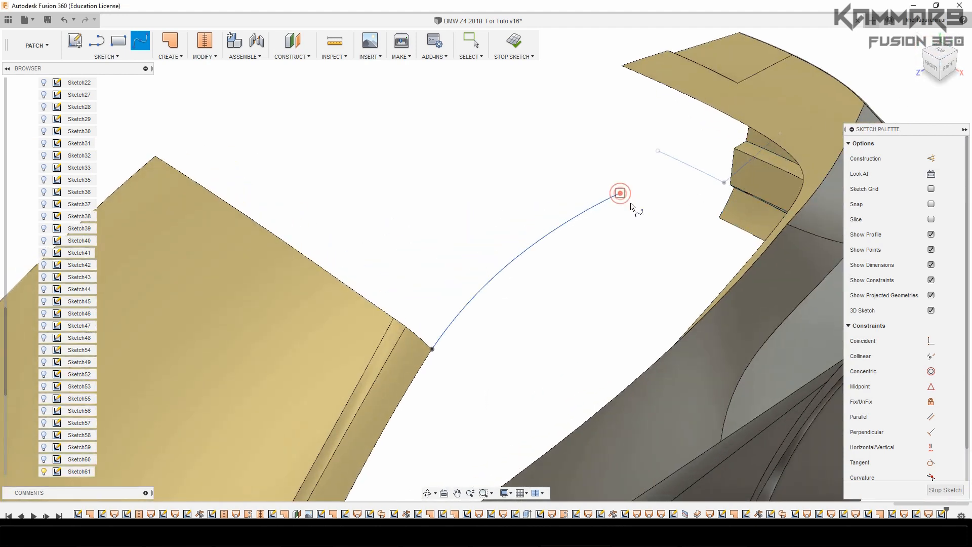
pyautogui.click(621, 194)
pyautogui.scroll(5, 695, 327)
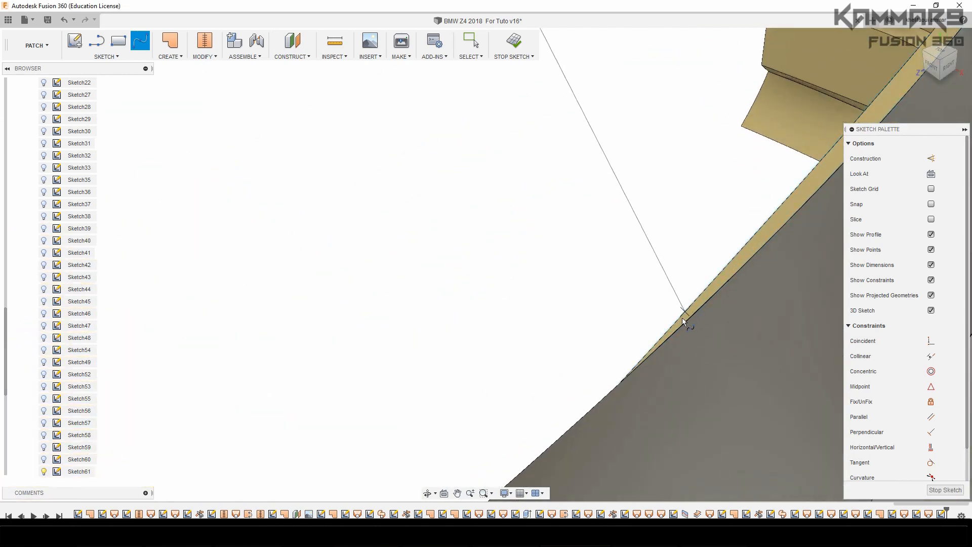
pyautogui.doubleClick(620, 383)
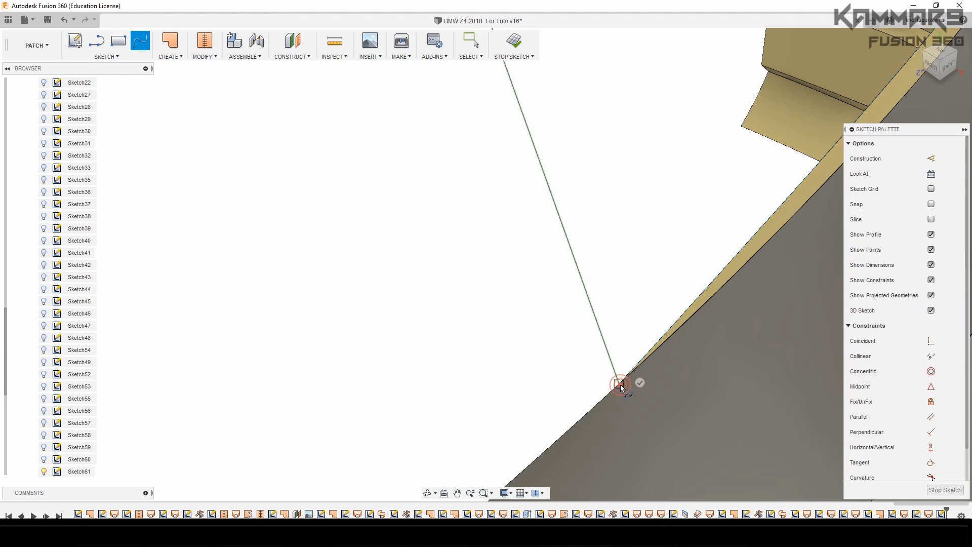
pyautogui.scroll(-4, 526, 390)
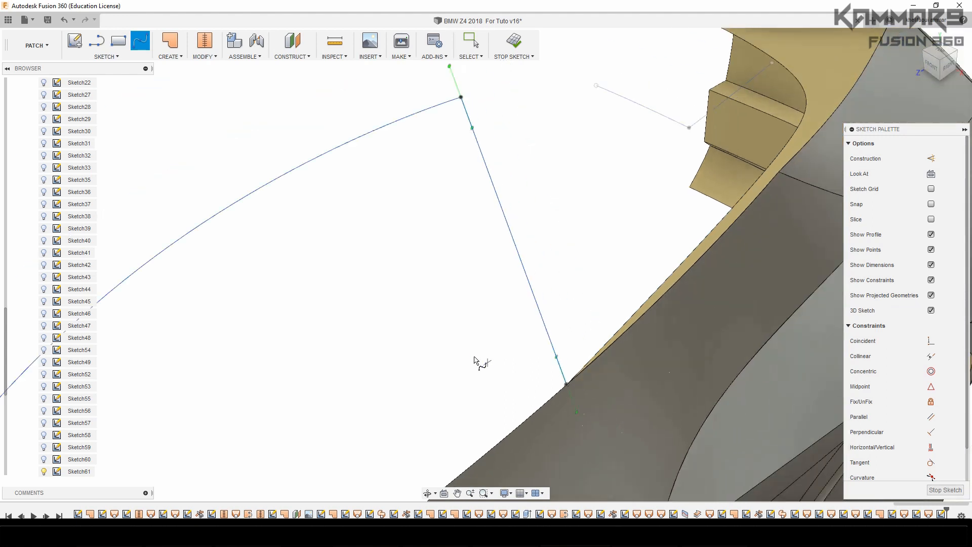
pyautogui.press('Escape')
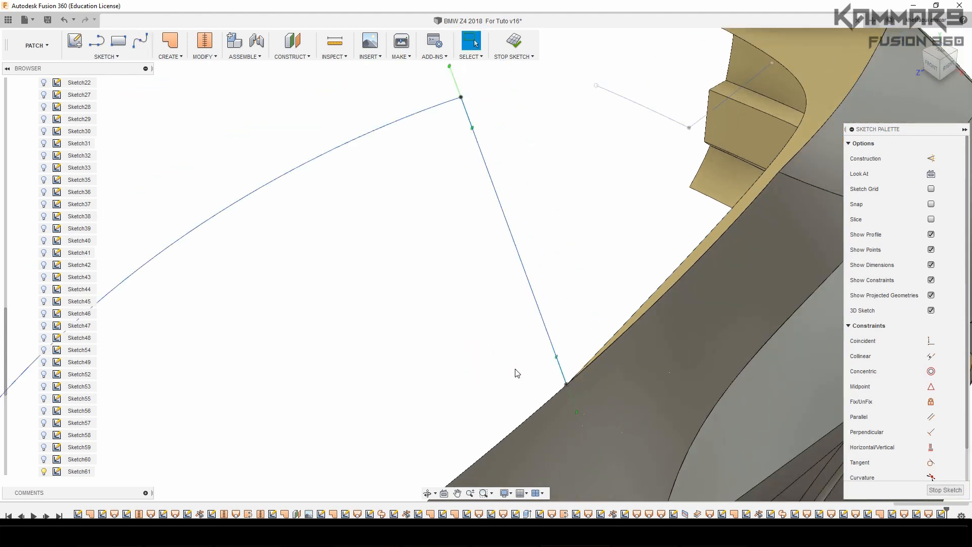
pyautogui.click(639, 310)
pyautogui.click(636, 321)
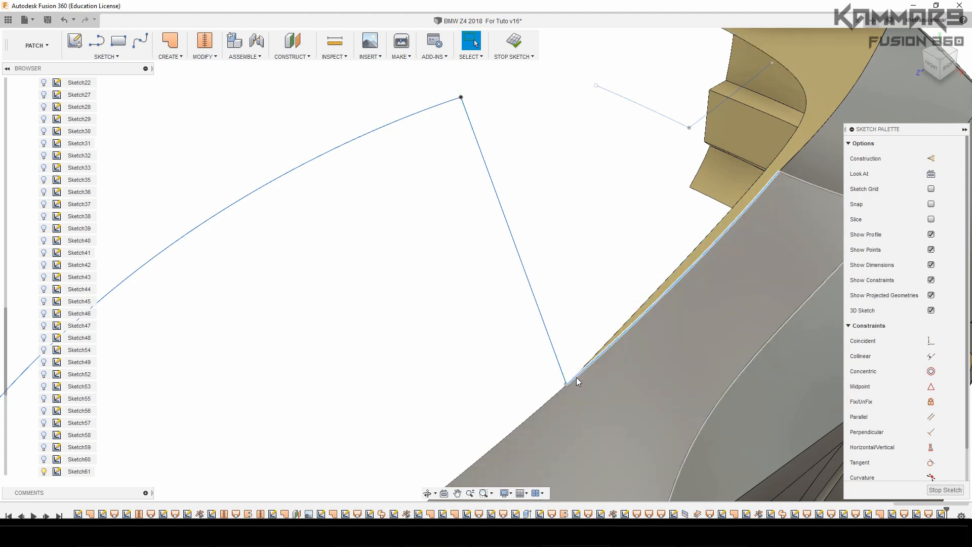
pyautogui.click(501, 315)
pyautogui.click(529, 286)
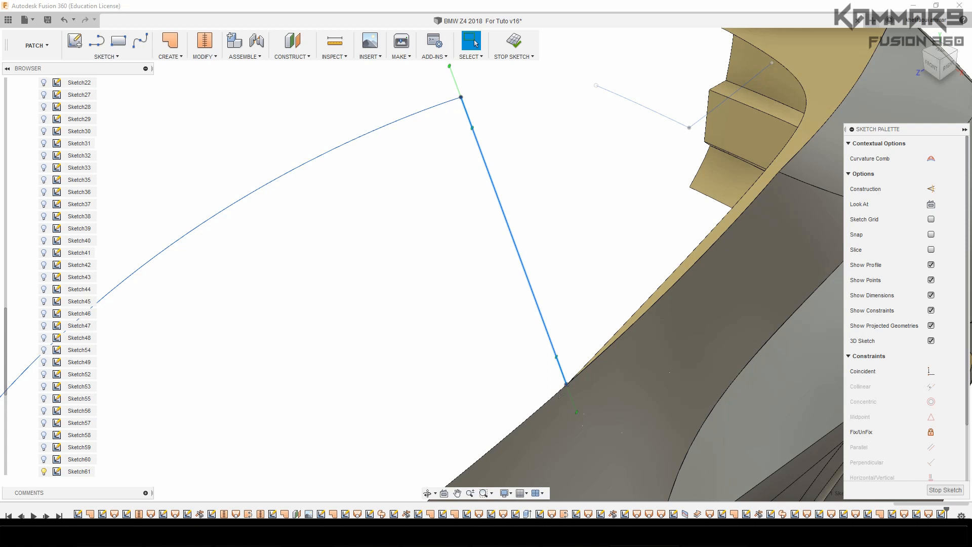
pyautogui.click(499, 323)
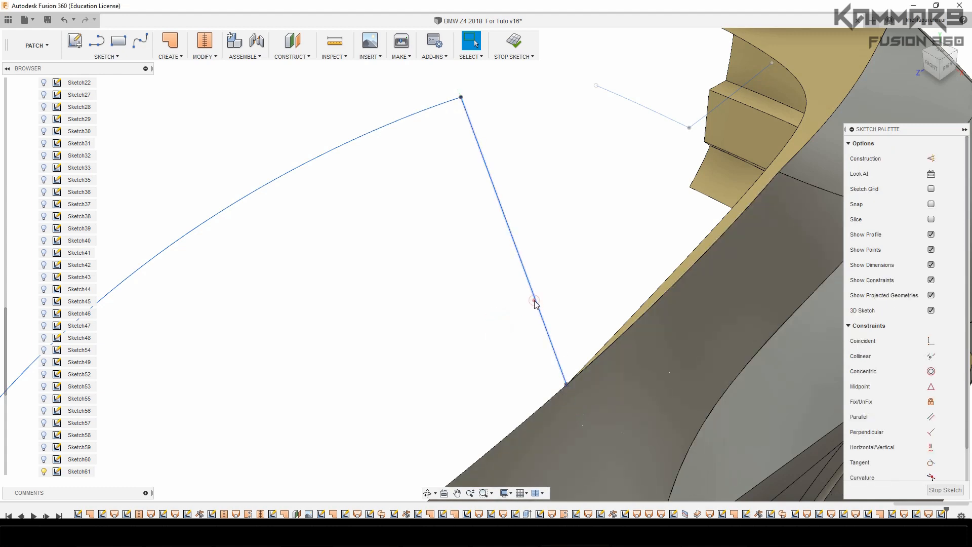
# In the front view, activate the tangent handle at the new spline's lower endpoint on the body edge
pyautogui.click(536, 304)
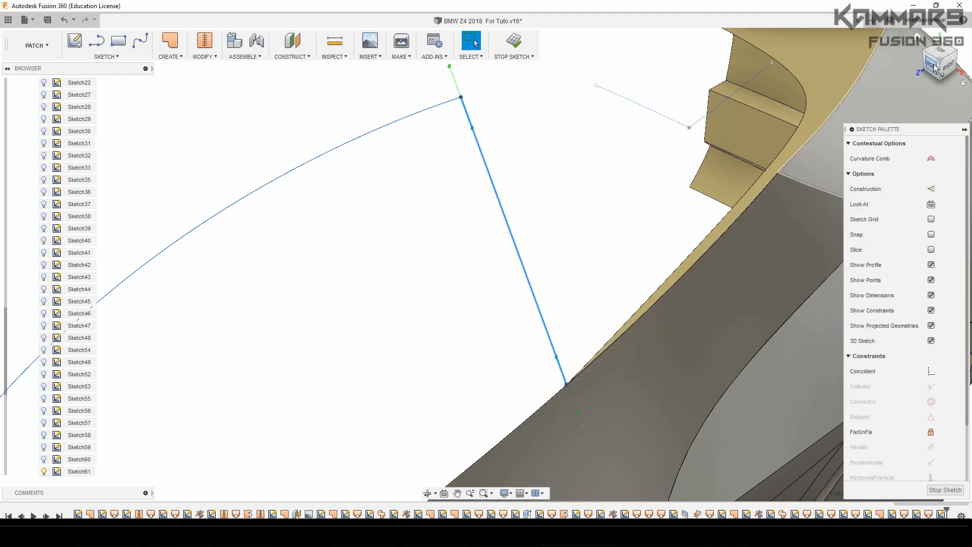
pyautogui.moveTo(930, 66); pyautogui.dragTo(933, 69)
pyautogui.click(934, 69)
pyautogui.scroll(2, 460, 209)
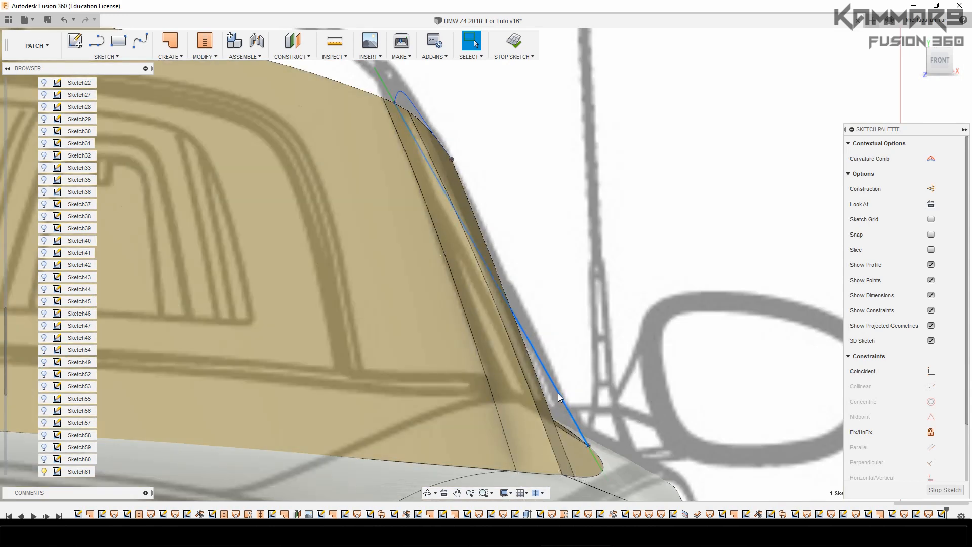
pyautogui.click(602, 470)
pyautogui.rightClick(603, 468)
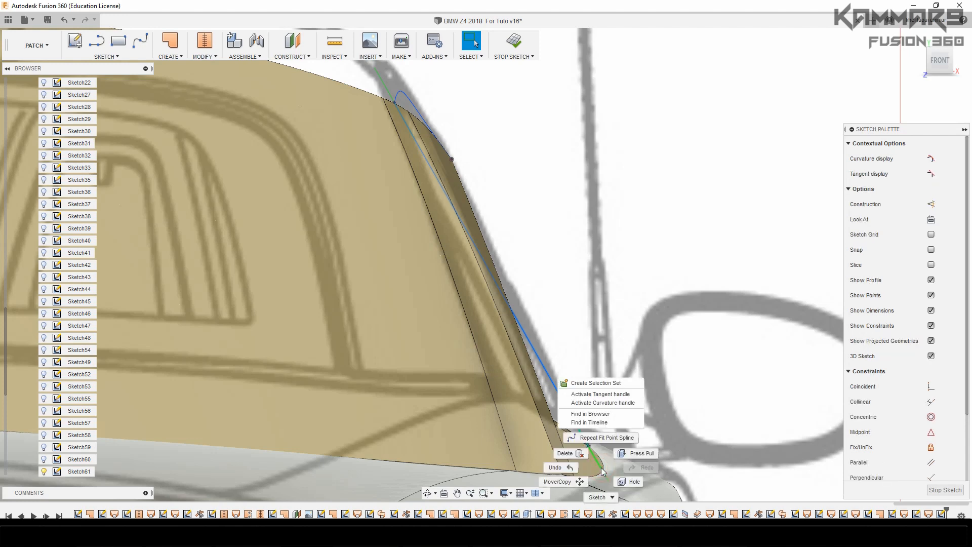
pyautogui.click(594, 395)
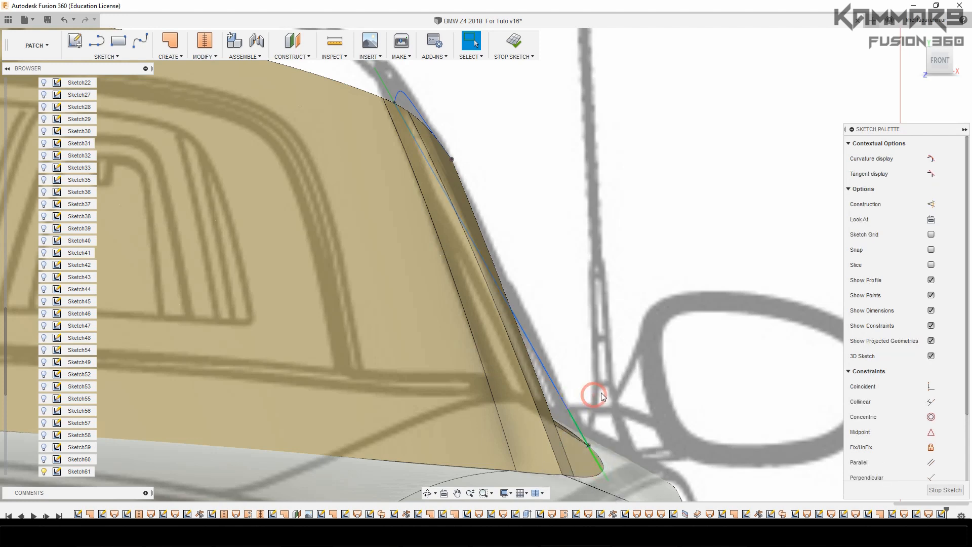
# Move the upper point of the lower tangent handle on the rear window-edge spline by 0.143 mm in Z
pyautogui.click(569, 413)
pyautogui.click(569, 411)
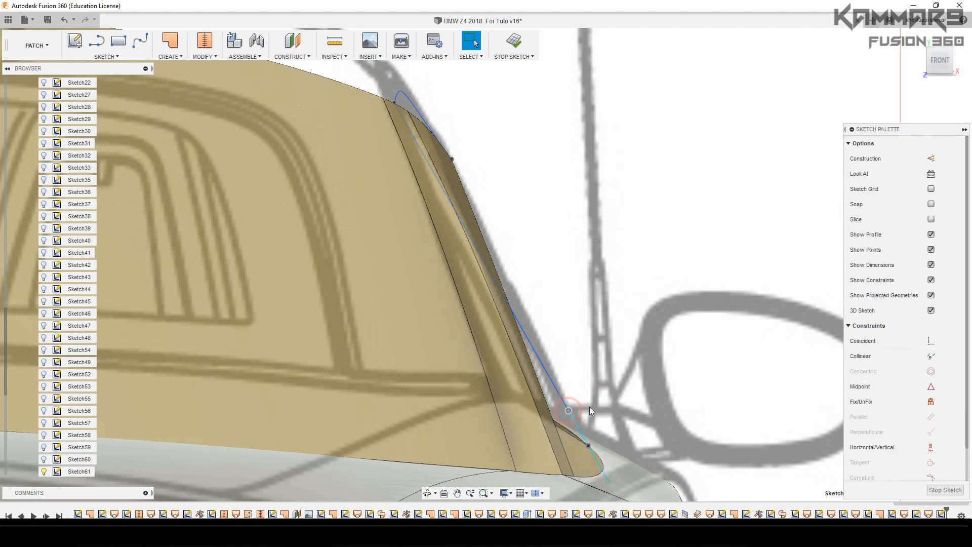
pyautogui.press('m')
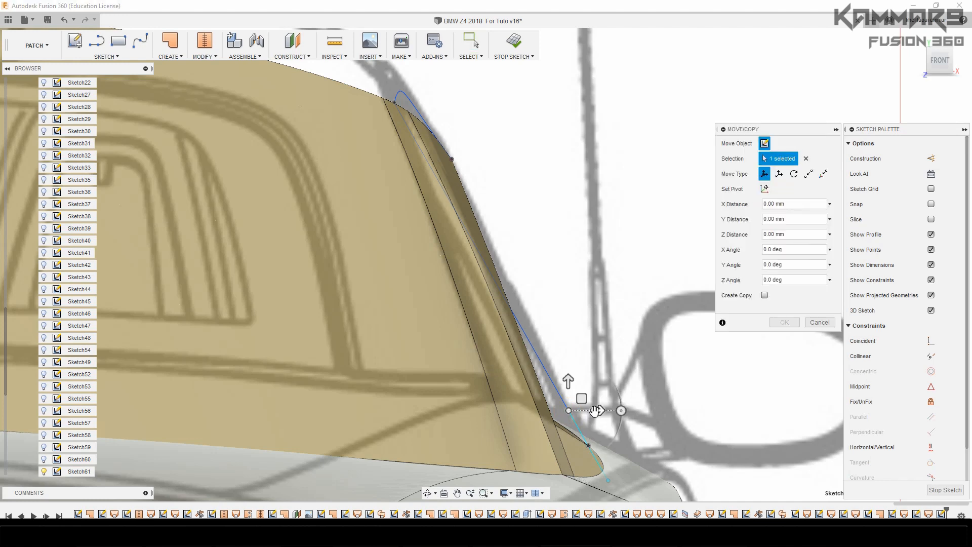
pyautogui.moveTo(598, 410); pyautogui.dragTo(603, 410)
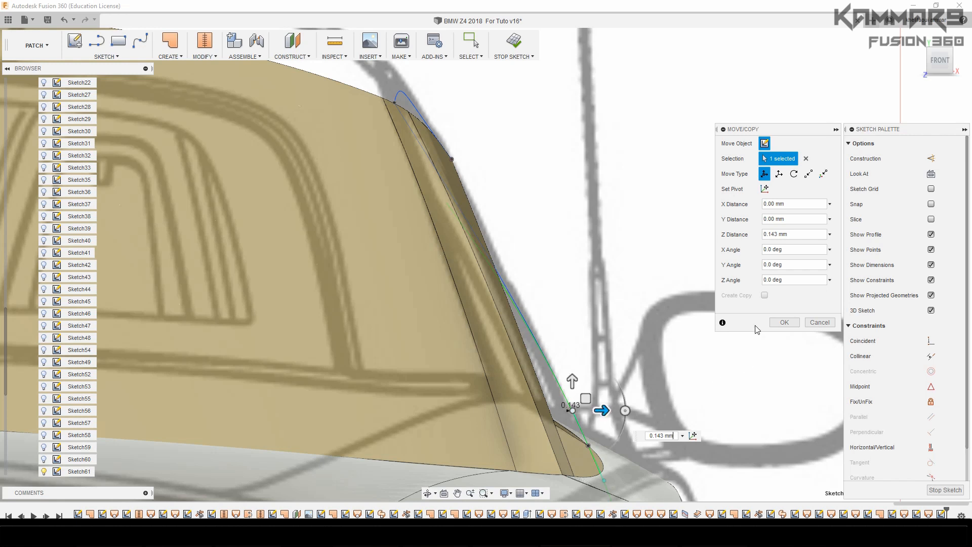
pyautogui.click(784, 322)
pyautogui.scroll(-3, 611, 293)
pyautogui.scroll(-1, 611, 294)
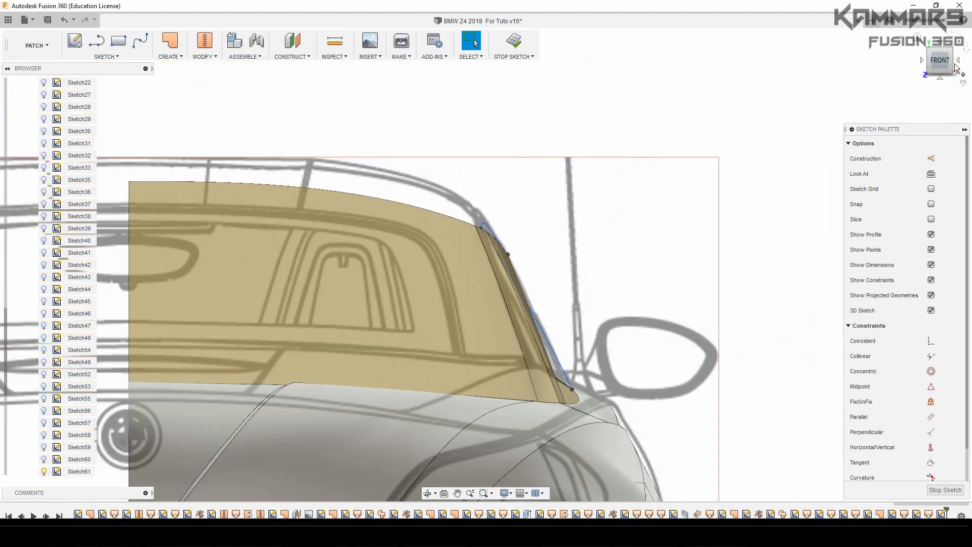
# Examine the rear window-edge spline in perspective and compare it with the side blueprint
pyautogui.click(951, 51)
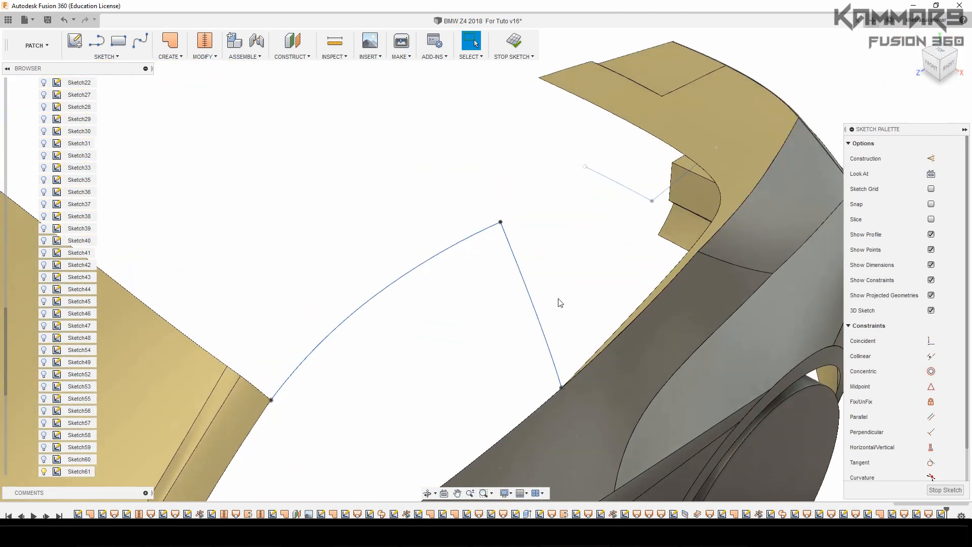
pyautogui.click(554, 299)
pyautogui.click(538, 321)
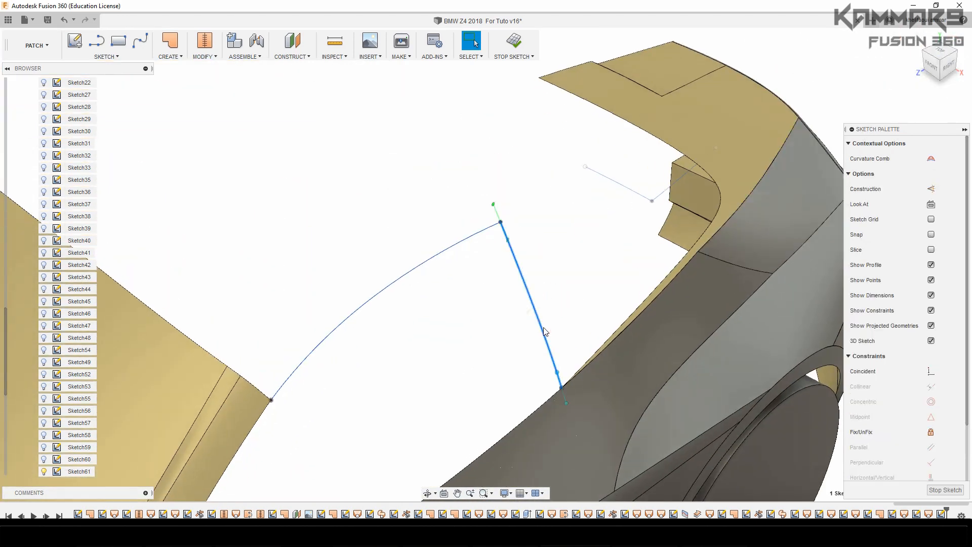
pyautogui.click(950, 76)
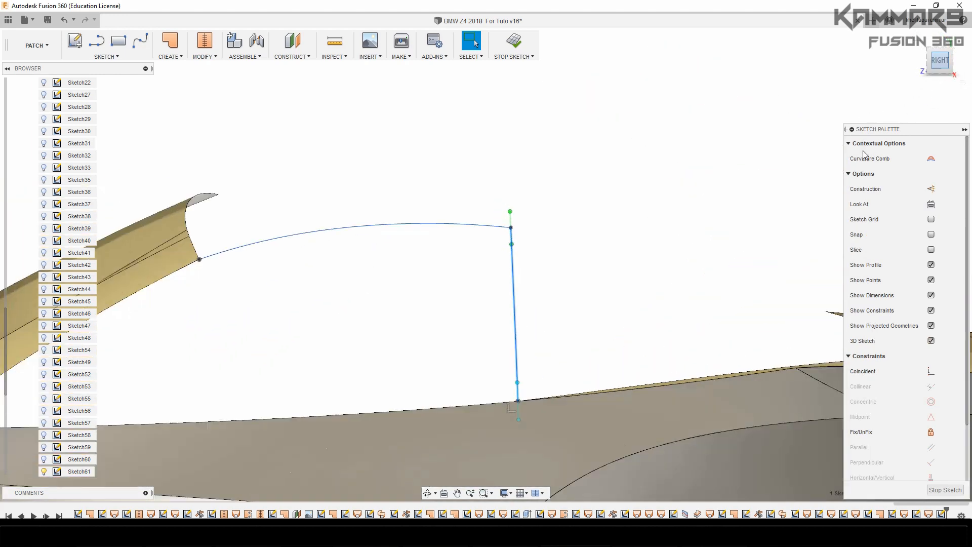
pyautogui.click(581, 294)
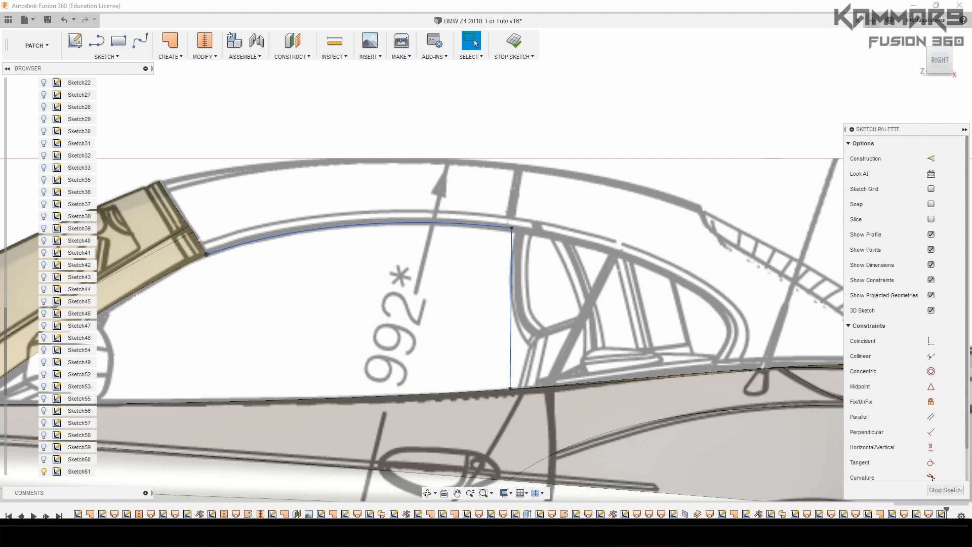
pyautogui.click(549, 326)
pyautogui.click(679, 155)
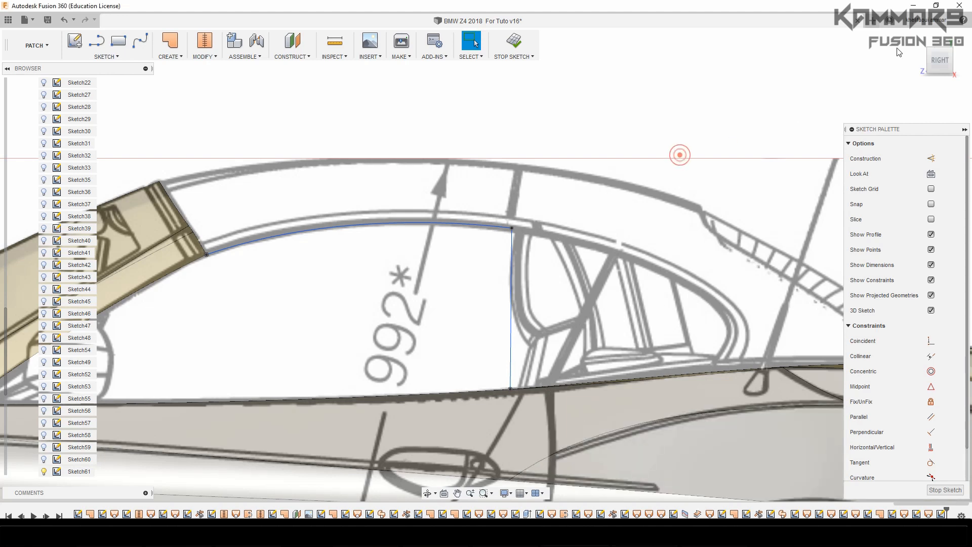
# Draw a four-point fit point spline along the body's upper edge, from the rear window-edge spline's lower end forward to the windshield pillar's base
pyautogui.click(930, 50)
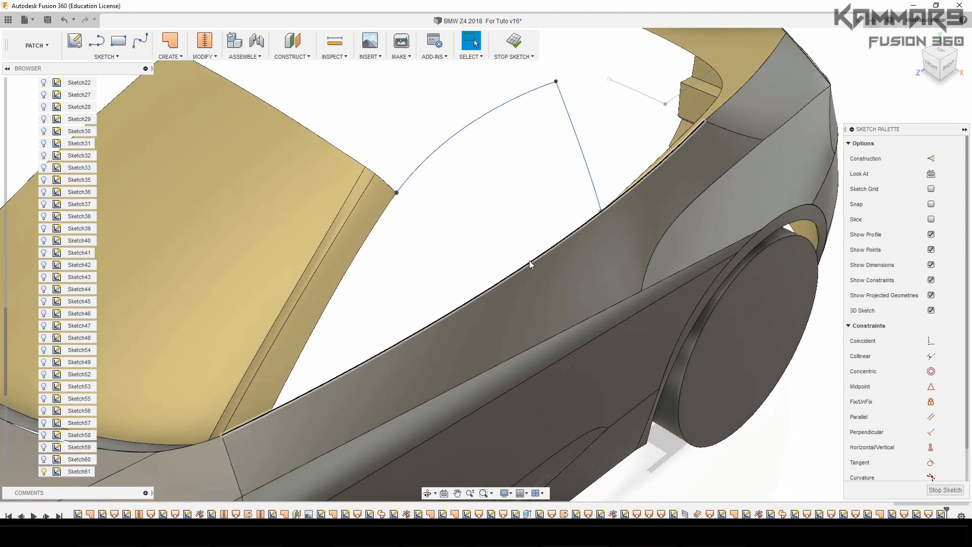
pyautogui.click(515, 234)
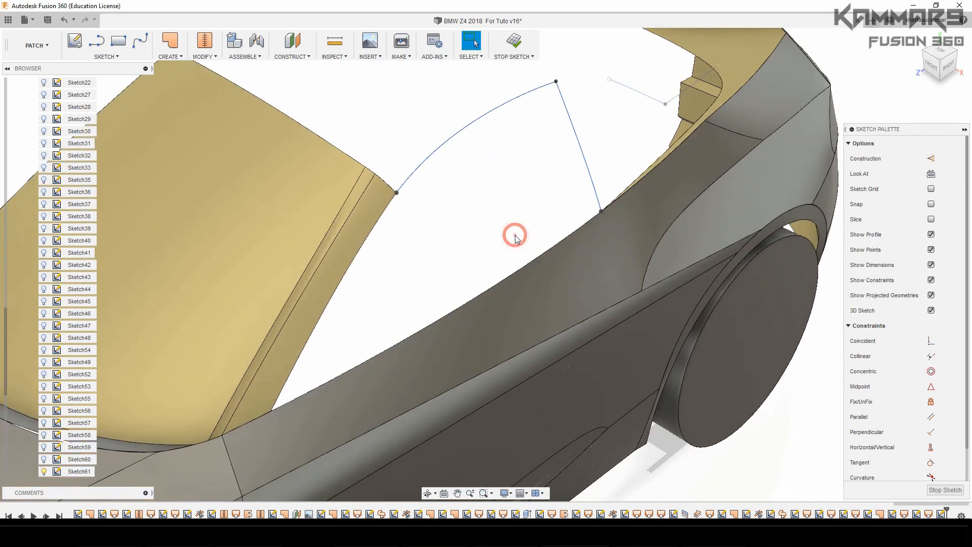
pyautogui.scroll(-1, 446, 272)
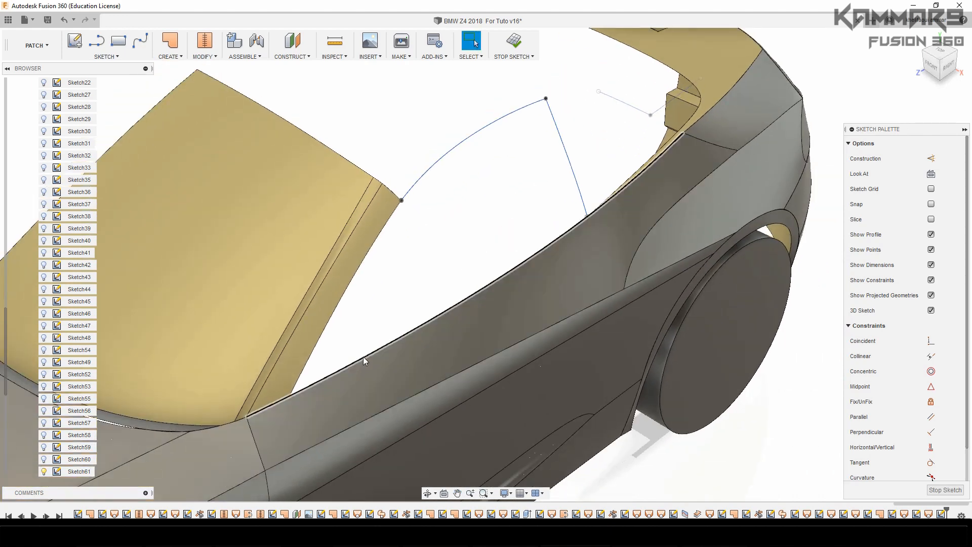
pyautogui.click(378, 302)
pyautogui.click(139, 44)
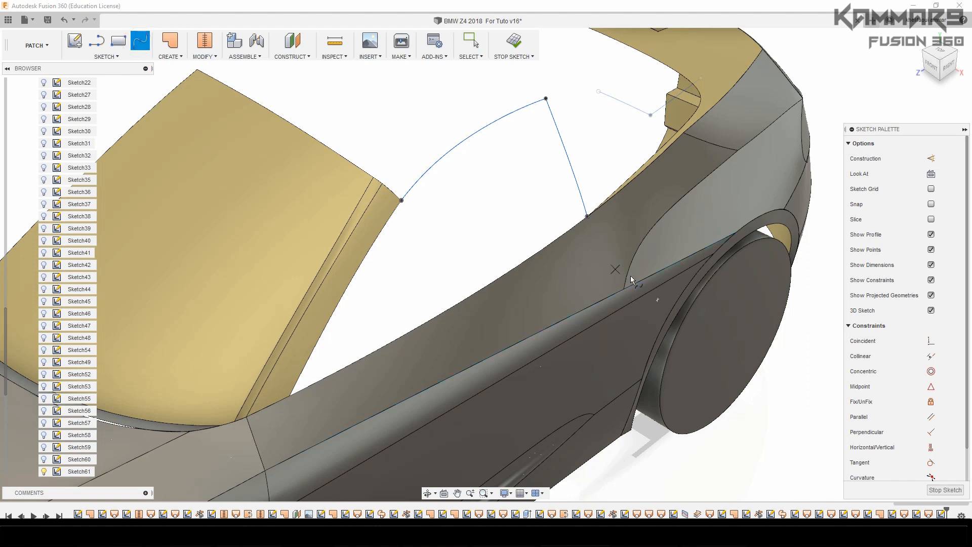
pyautogui.click(587, 217)
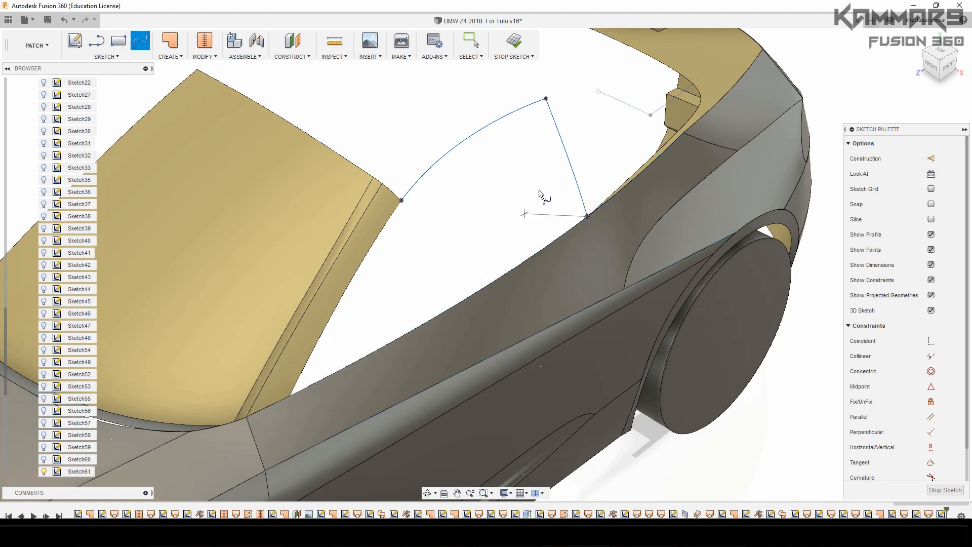
pyautogui.click(506, 274)
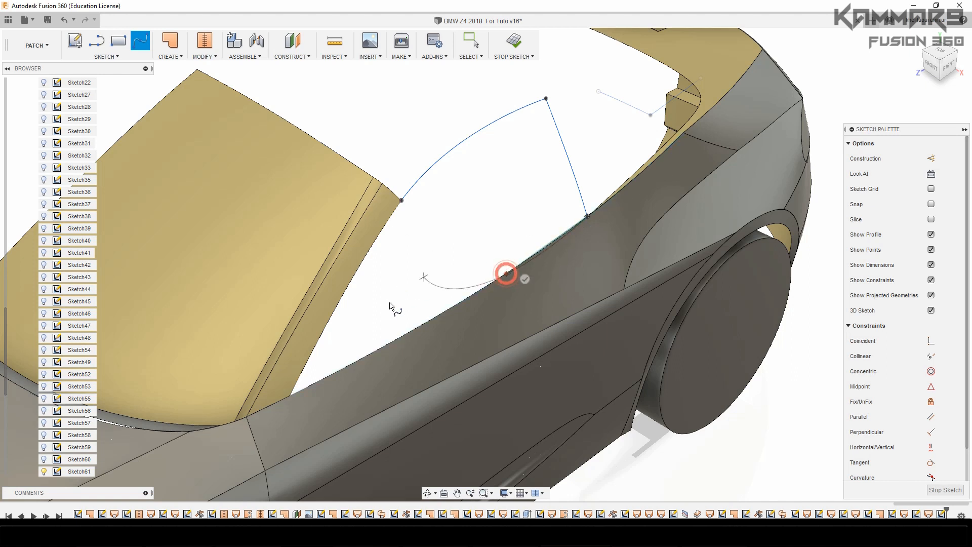
pyautogui.click(397, 338)
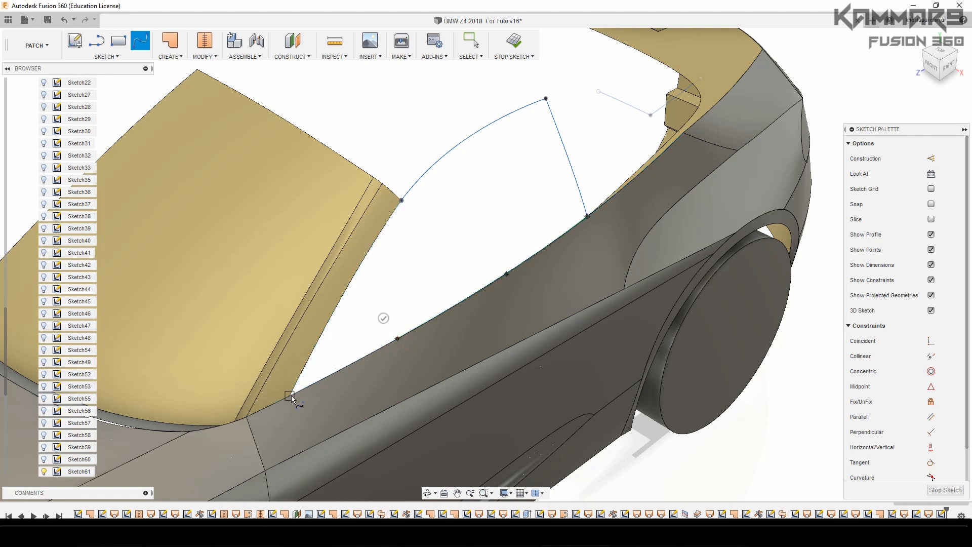
pyautogui.scroll(5, 367, 362)
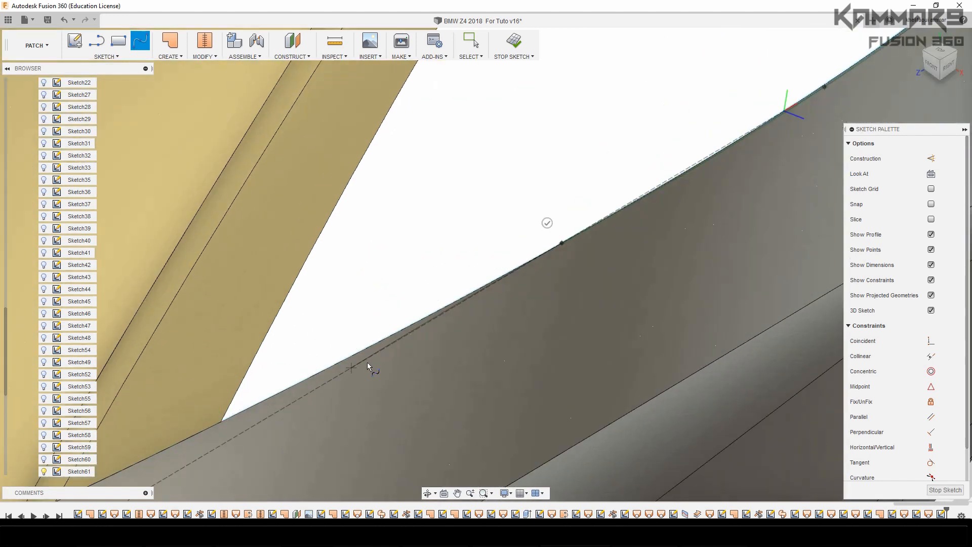
pyautogui.click(220, 420)
pyautogui.scroll(-3, 358, 291)
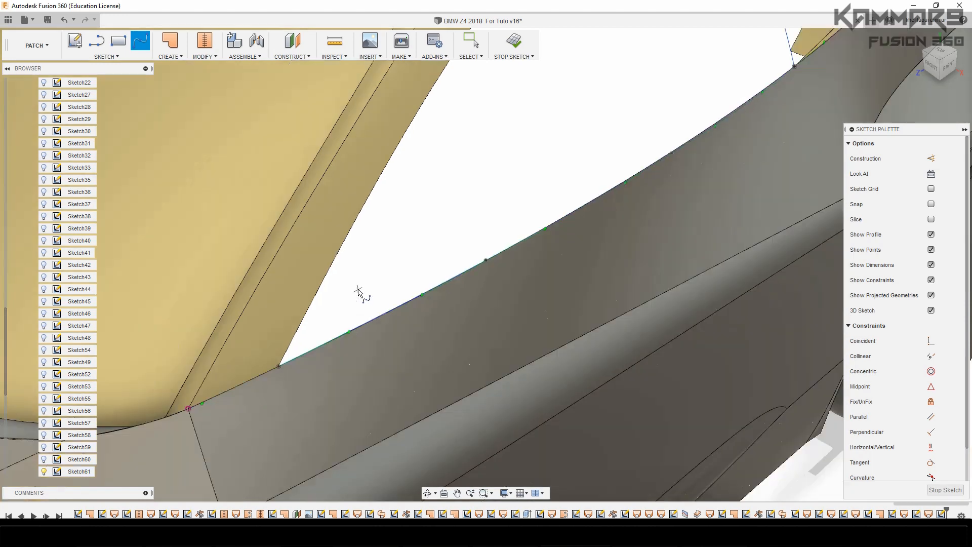
pyautogui.scroll(-4, 358, 291)
pyautogui.scroll(1, 424, 229)
pyautogui.press('Escape')
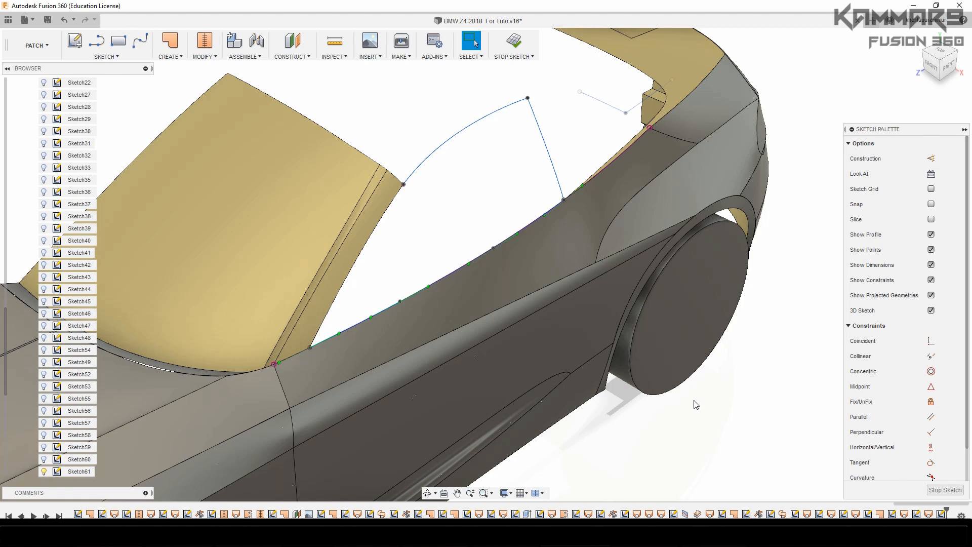
# Patch the side window opening as a new body, bounded by the rear, roof and body-edge splines and the windshield pillar edge
pyautogui.moveTo(658, 391); pyautogui.dragTo(688, 385, button='middle')
pyautogui.click(690, 427)
pyautogui.click(168, 45)
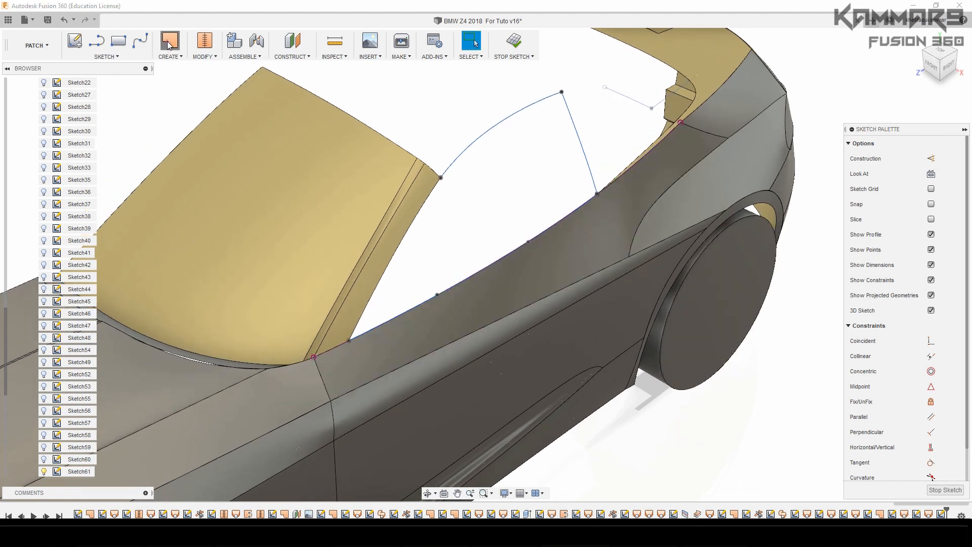
pyautogui.click(579, 152)
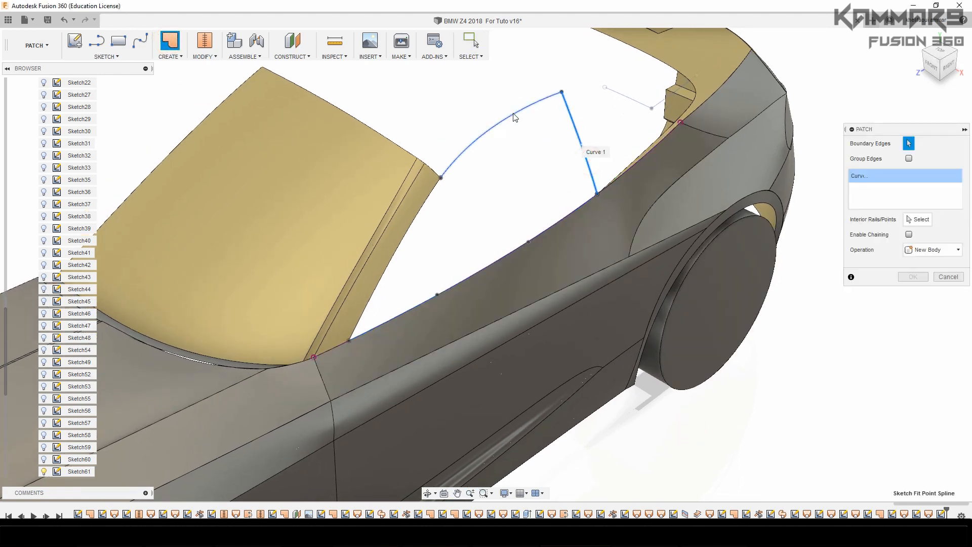
pyautogui.click(514, 116)
pyautogui.click(424, 208)
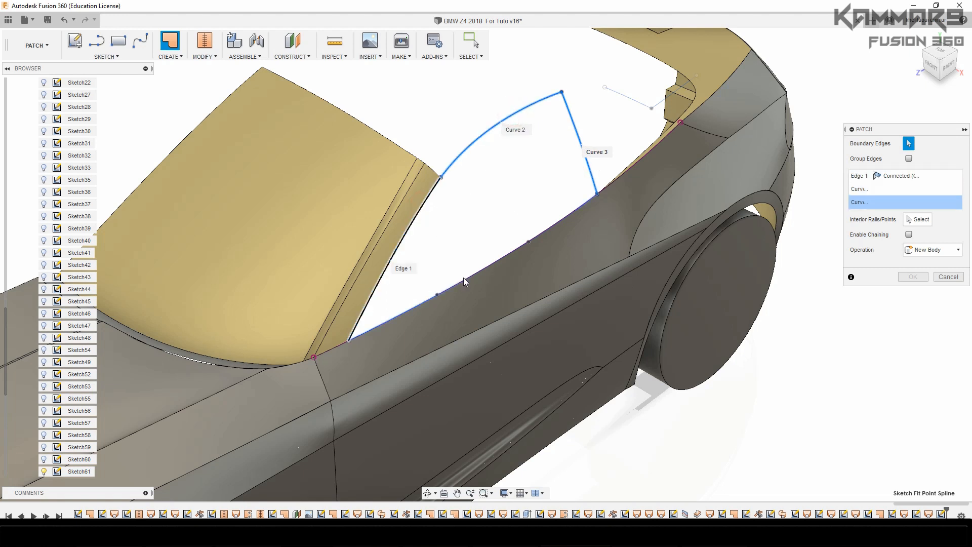
pyautogui.click(547, 227)
pyautogui.click(913, 289)
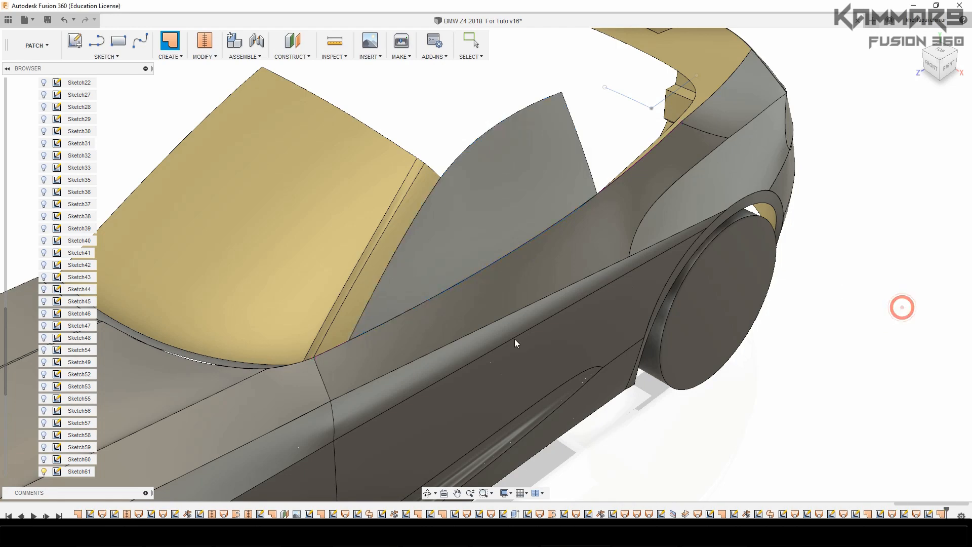
# Start a new fit point spline sketch on the vertical lengthwise plane at the car's front
pyautogui.scroll(-3, 515, 338)
pyautogui.keyDown('shift'); pyautogui.moveTo(561, 374); pyautogui.dragTo(599, 451, button='middle'); pyautogui.keyUp('shift')
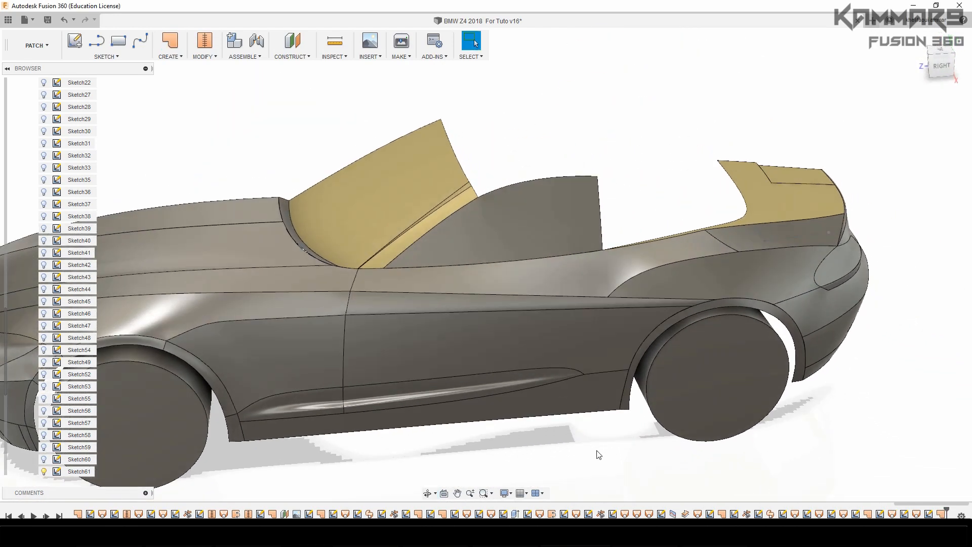
pyautogui.keyDown('shift'); pyautogui.moveTo(524, 374); pyautogui.dragTo(673, 448, button='middle'); pyautogui.keyUp('shift')
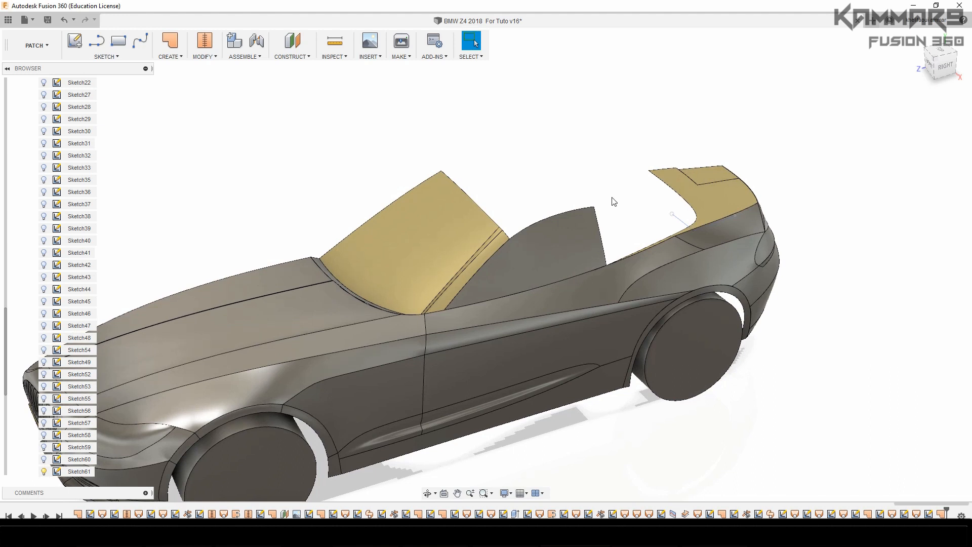
pyautogui.scroll(-1, 583, 167)
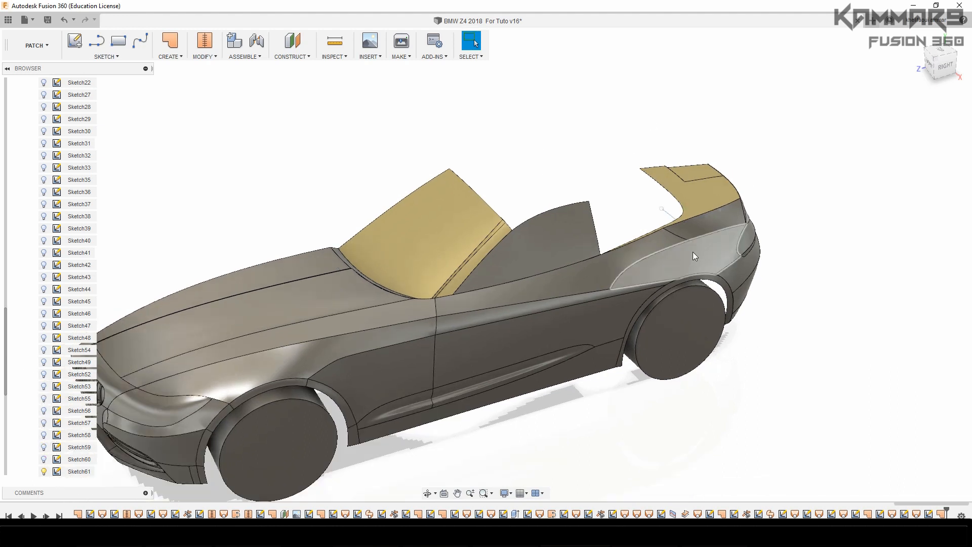
pyautogui.scroll(-1, 658, 206)
pyautogui.click(140, 41)
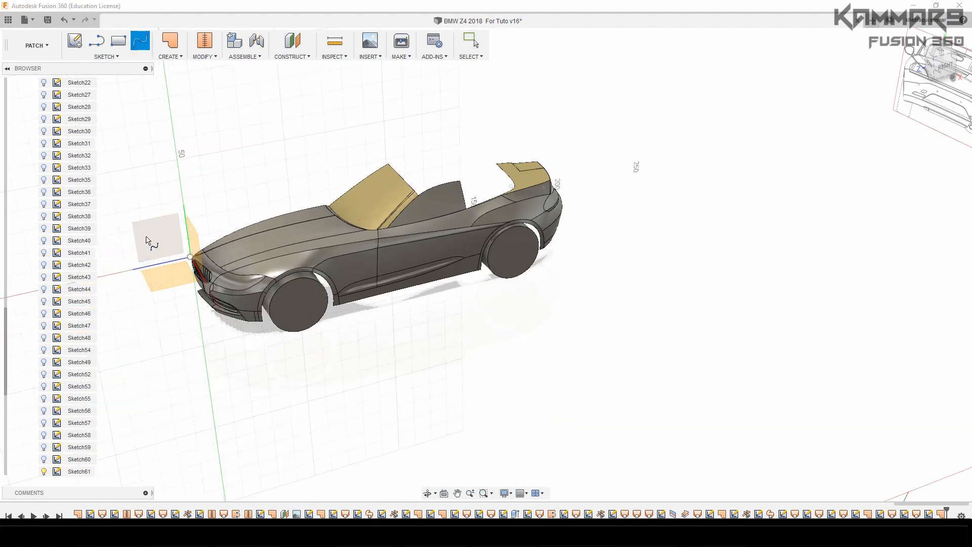
pyautogui.click(149, 235)
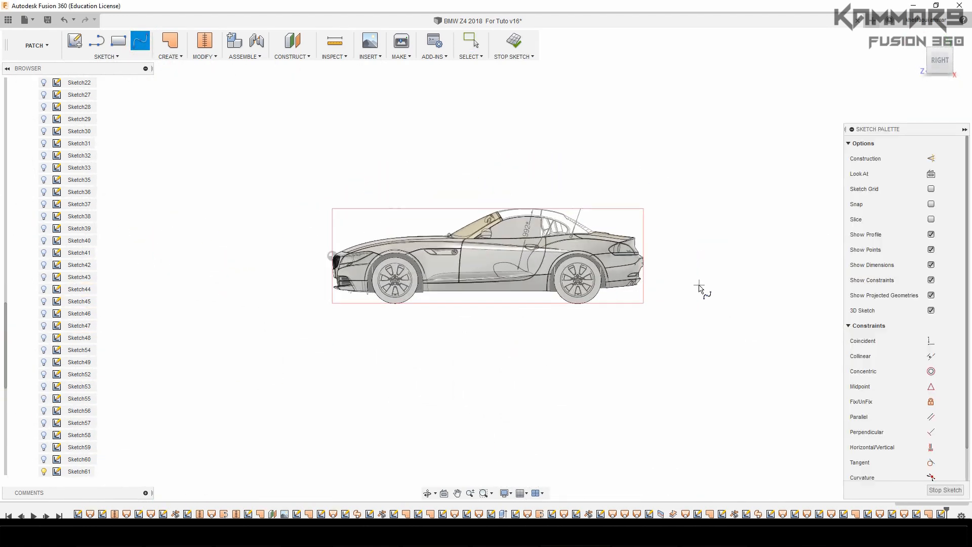
pyautogui.scroll(10, 602, 229)
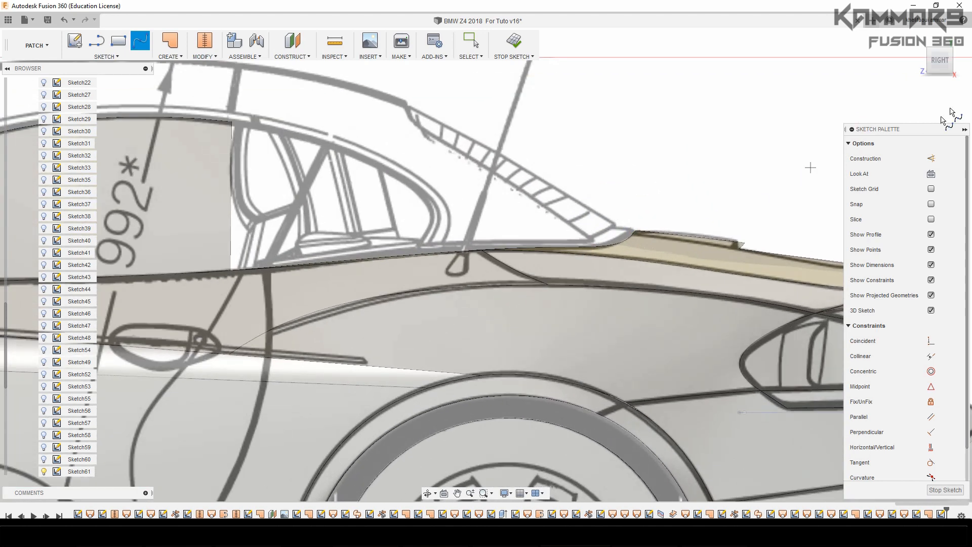
# Draw a two-point fit point spline from the rear deck surface's front centre corner to the top of the roof seam in the side blueprint
pyautogui.click(930, 50)
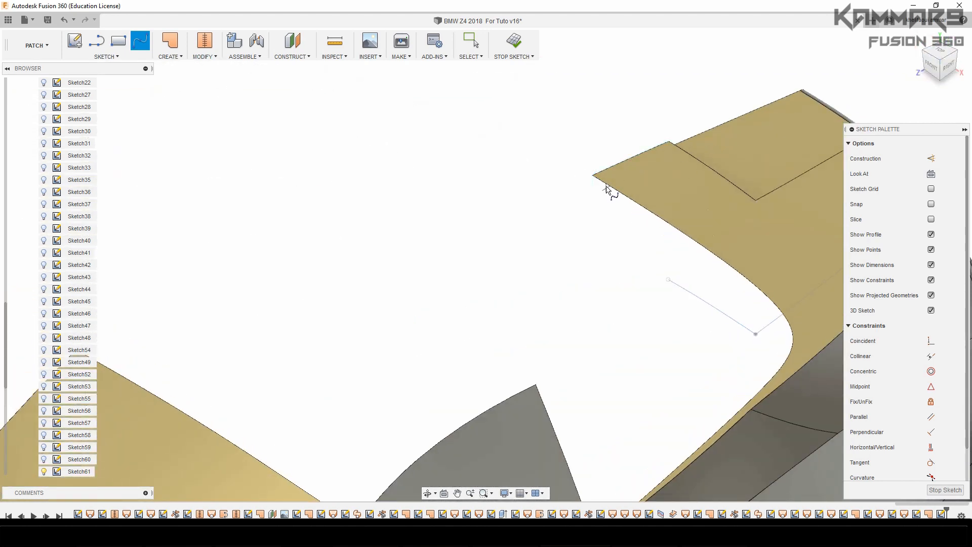
pyautogui.click(592, 176)
pyautogui.click(949, 67)
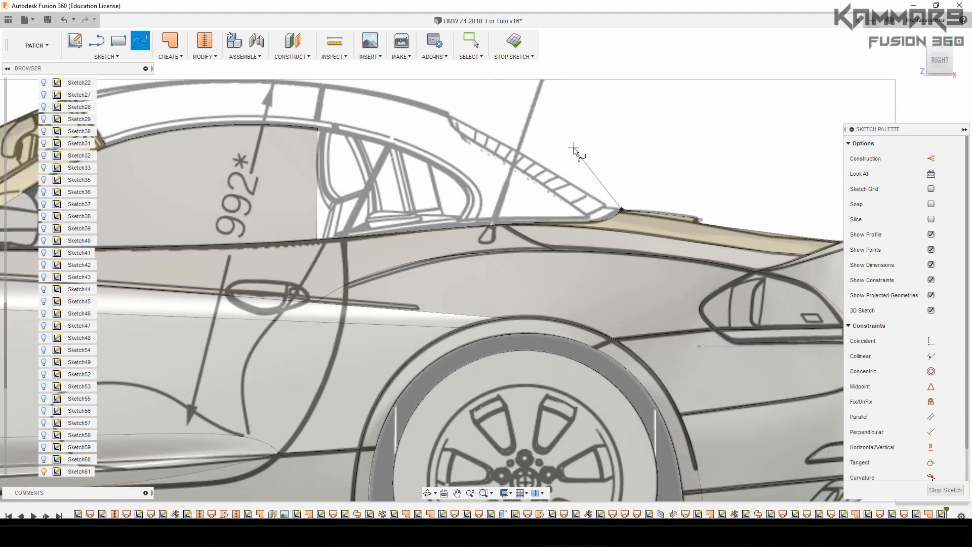
pyautogui.scroll(8, 384, 109)
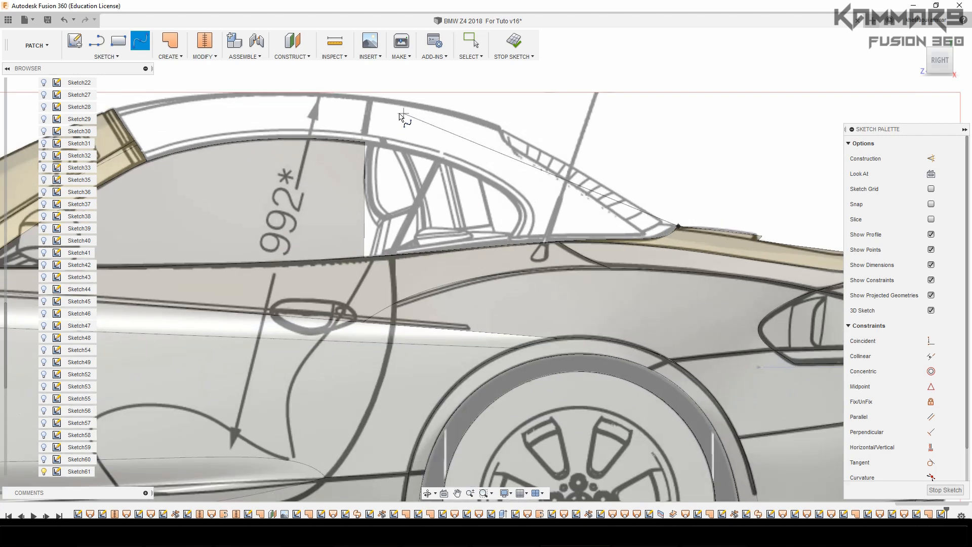
pyautogui.scroll(1, 337, 81)
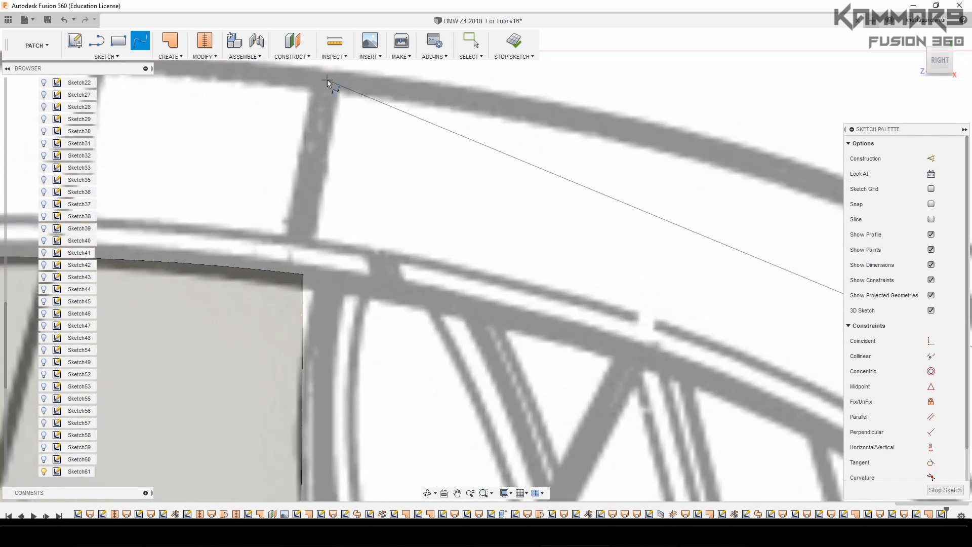
pyautogui.click(327, 80)
pyautogui.scroll(-2, 339, 152)
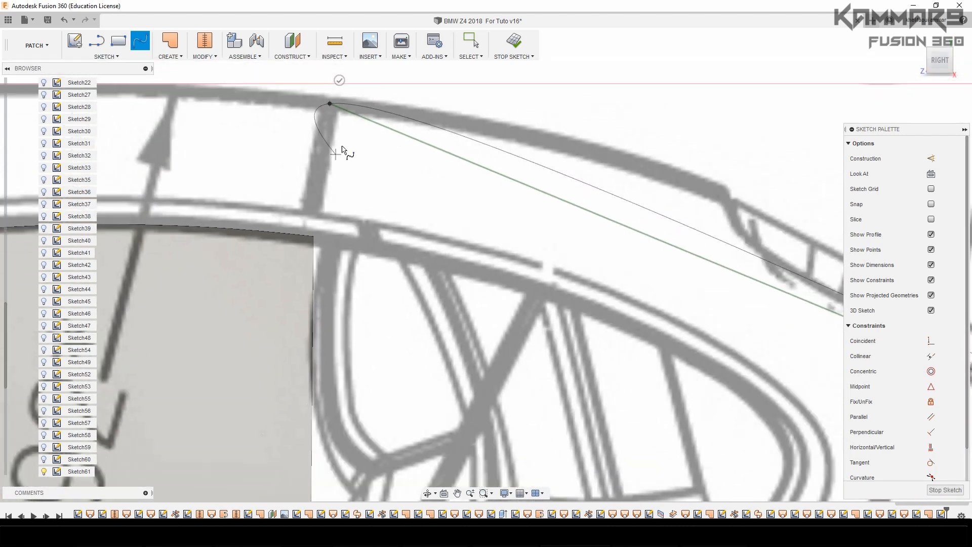
pyautogui.click(340, 81)
pyautogui.scroll(-3, 431, 231)
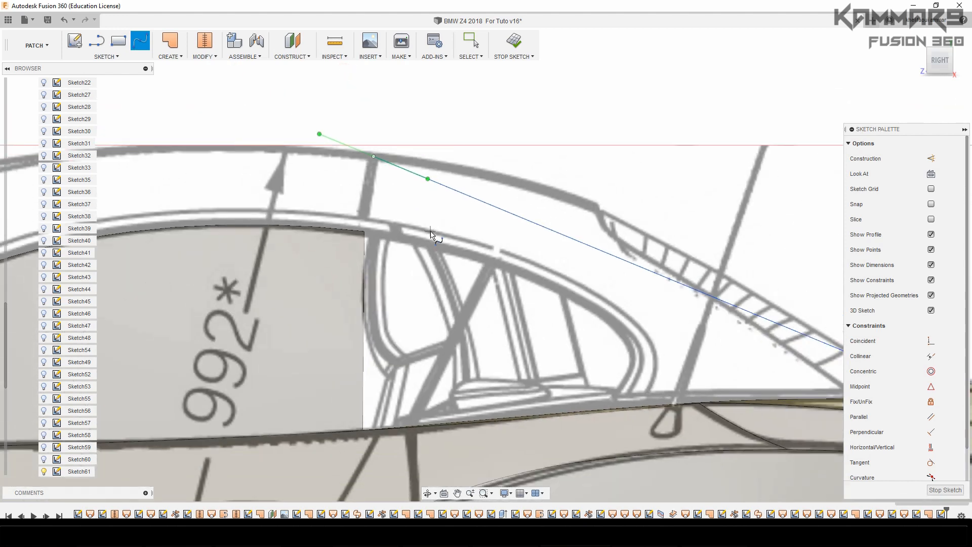
# Move the tangent handle at the centre profile spline's roof end about 1 mm in X and Y, following the side blueprint's roofline
pyautogui.scroll(-1, 430, 231)
pyautogui.press('Escape')
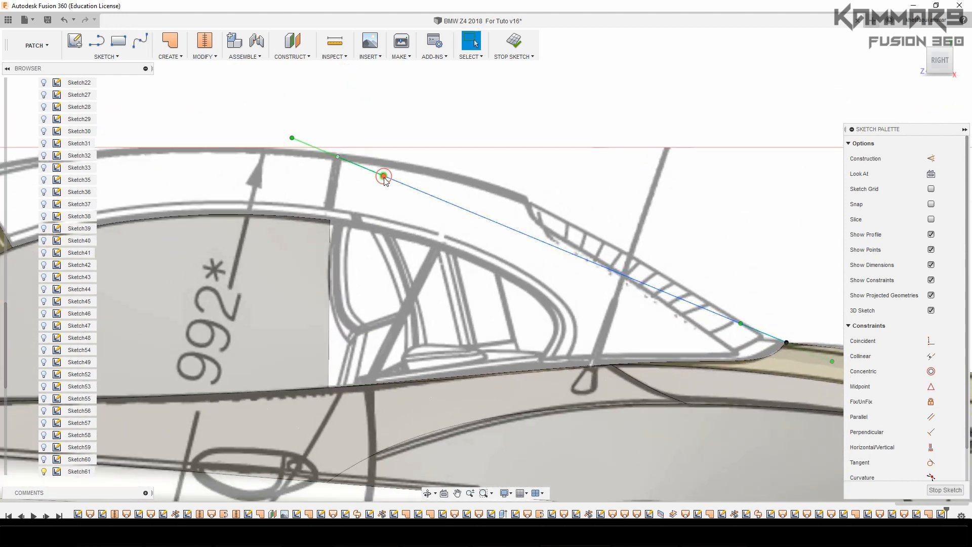
pyautogui.click(383, 176)
pyautogui.press('m')
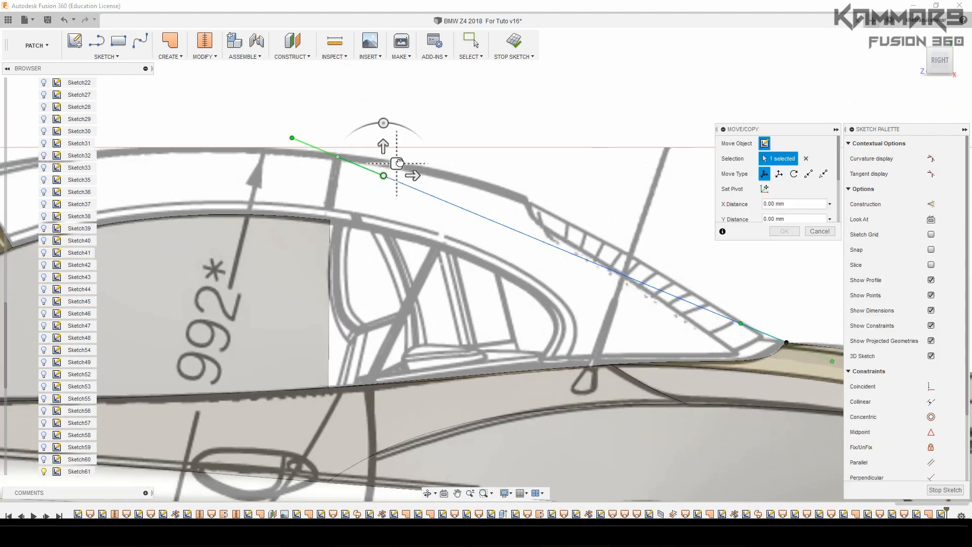
pyautogui.moveTo(397, 164); pyautogui.dragTo(413, 149)
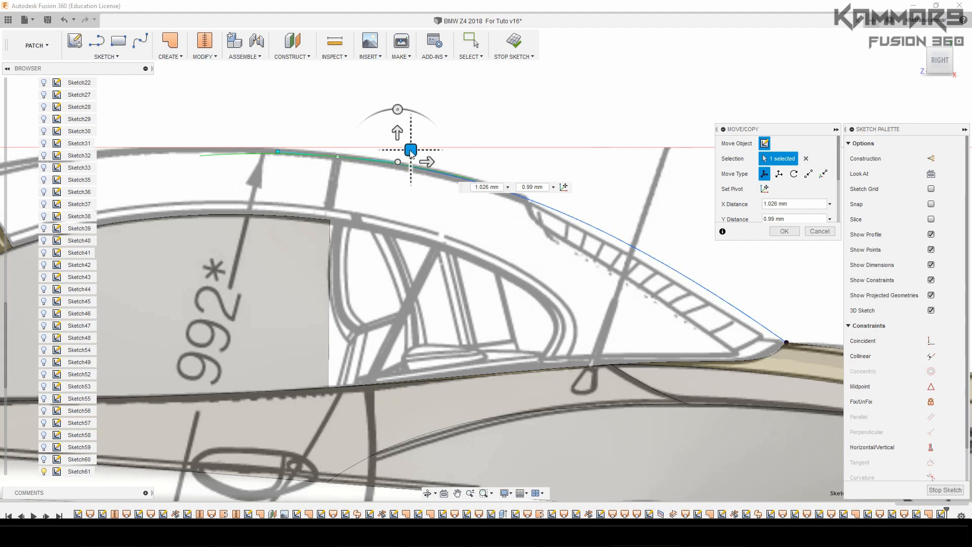
pyautogui.moveTo(410, 149); pyautogui.dragTo(409, 150)
pyautogui.click(784, 231)
pyautogui.scroll(-5, 372, 217)
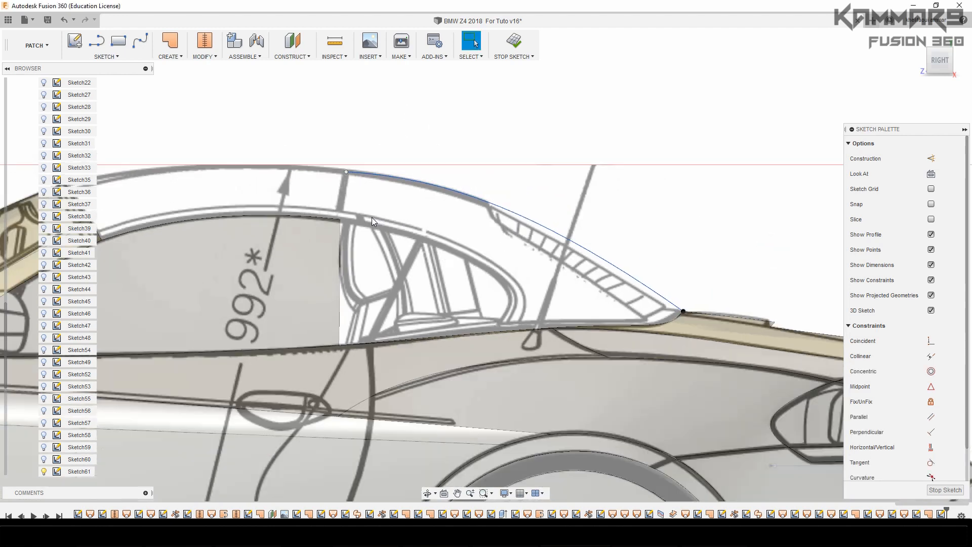
# Draw a two-point fit point spline from the centre profile's roof end to the side window's rear upper corner
pyautogui.click(140, 43)
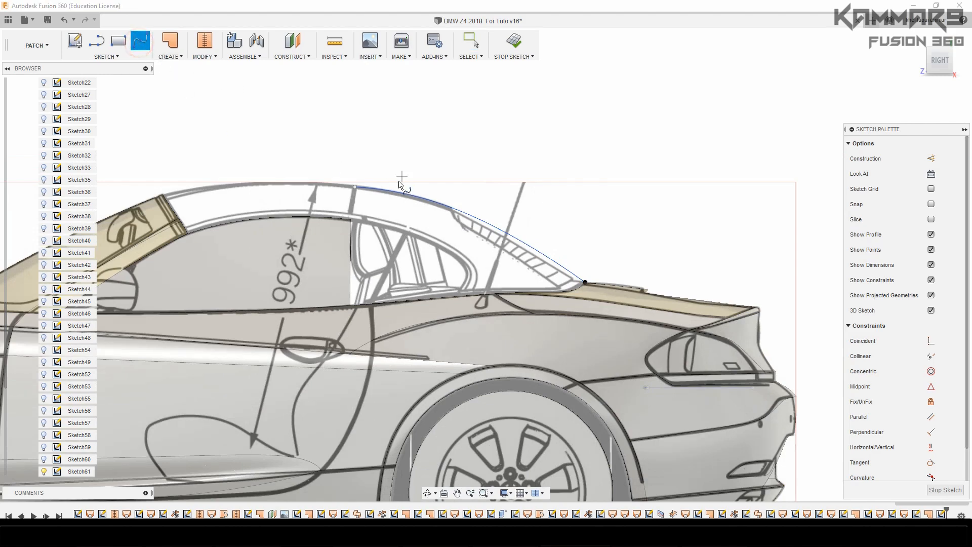
pyautogui.click(355, 187)
pyautogui.keyDown('shift'); pyautogui.moveTo(437, 145); pyautogui.dragTo(429, 151, button='middle'); pyautogui.keyUp('shift')
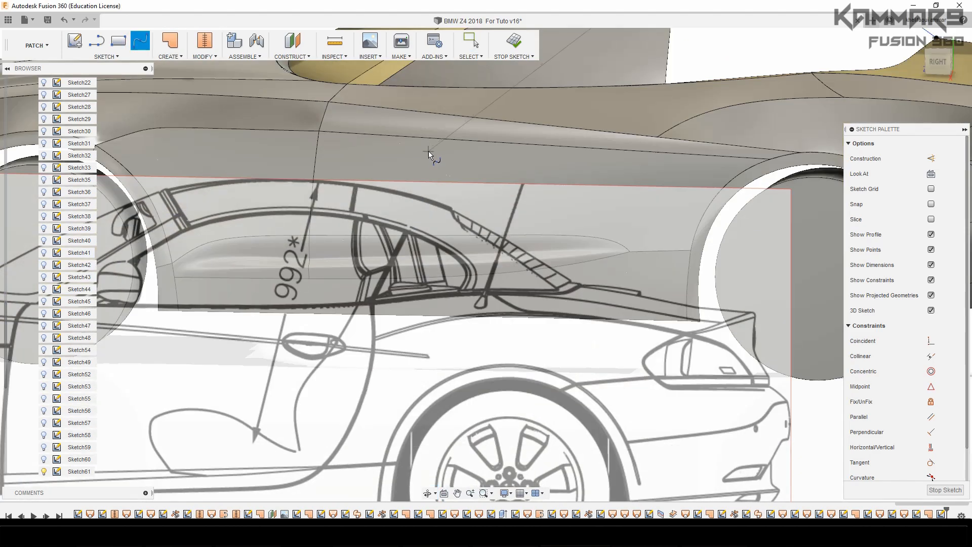
pyautogui.scroll(-5, 404, 190)
pyautogui.scroll(3, 570, 76)
pyautogui.scroll(2, 490, 131)
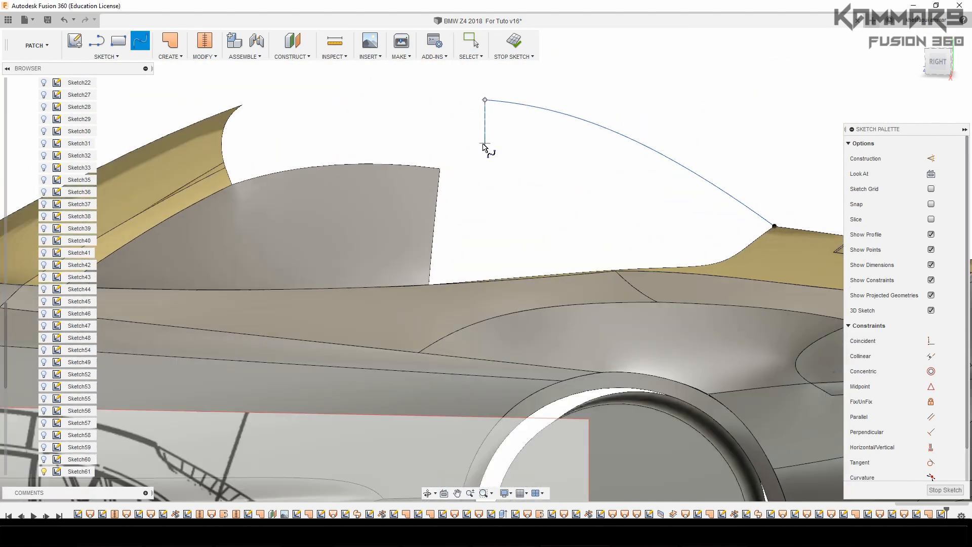
pyautogui.click(441, 170)
pyautogui.click(463, 161)
pyautogui.press('Escape')
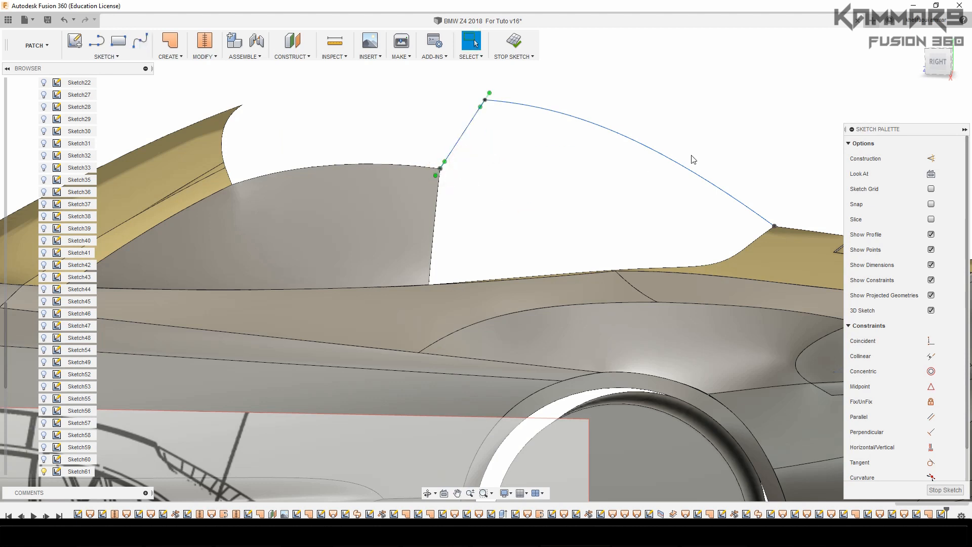
# Activate the tangency handle at the centre end of the spline crossing the roof
pyautogui.click(939, 62)
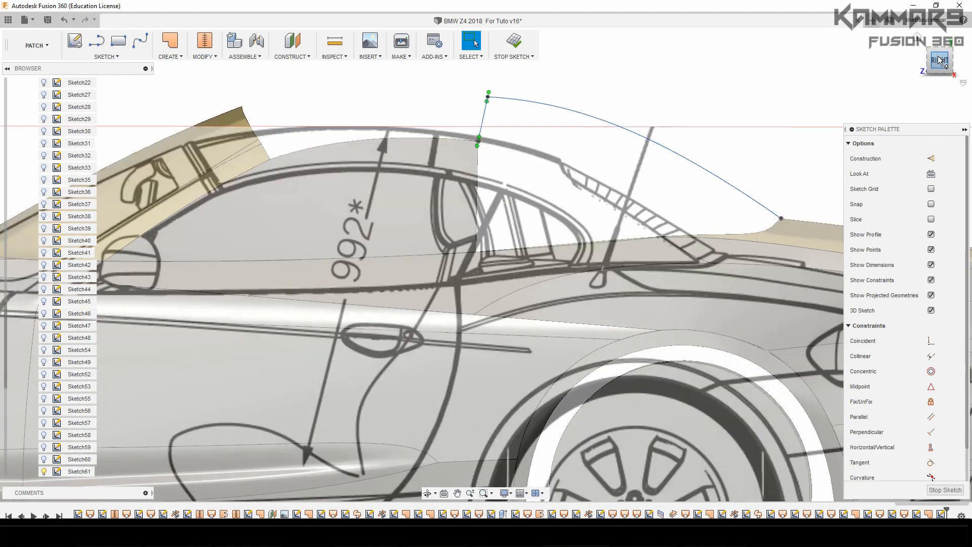
pyautogui.click(940, 42)
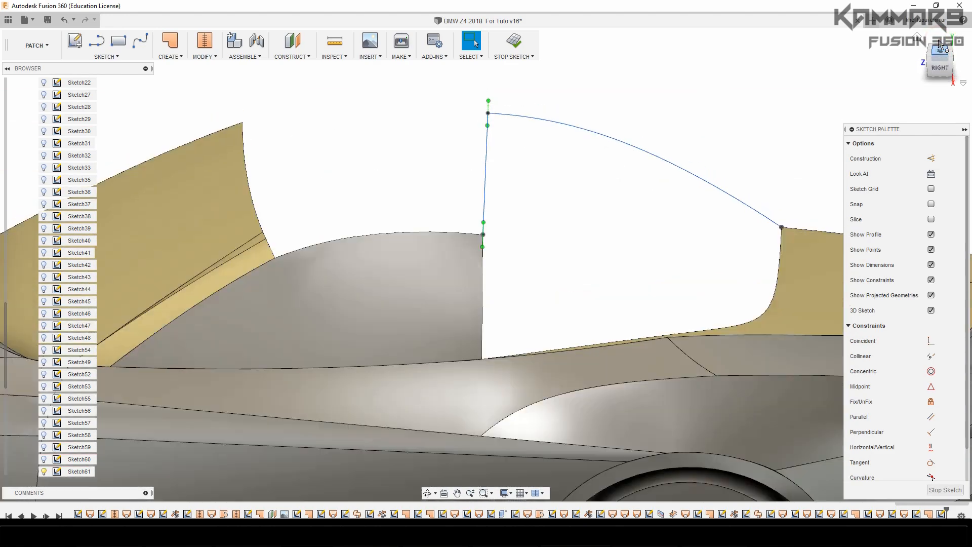
pyautogui.scroll(-3, 525, 319)
pyautogui.scroll(3, 500, 387)
pyautogui.scroll(2, 499, 387)
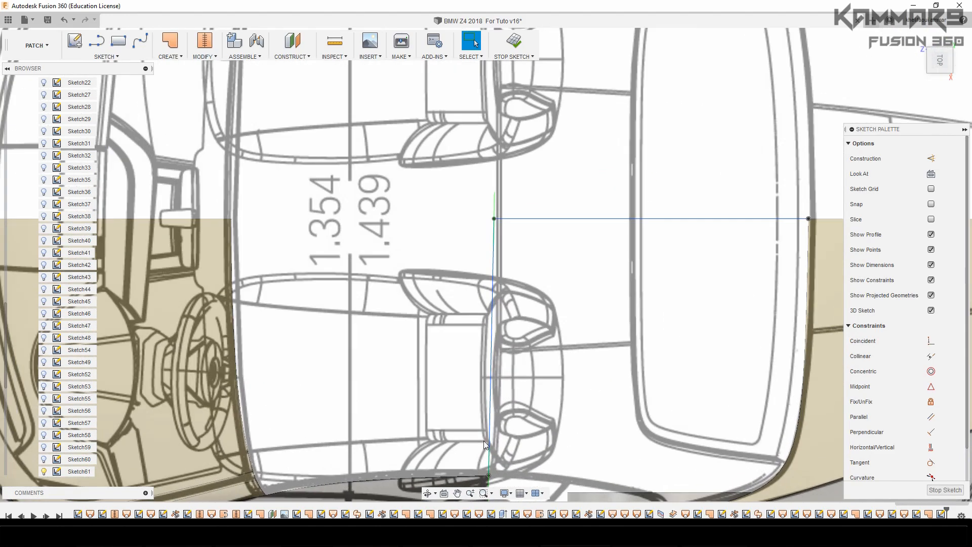
pyautogui.click(494, 299)
pyautogui.scroll(3, 494, 219)
pyautogui.rightClick(496, 205)
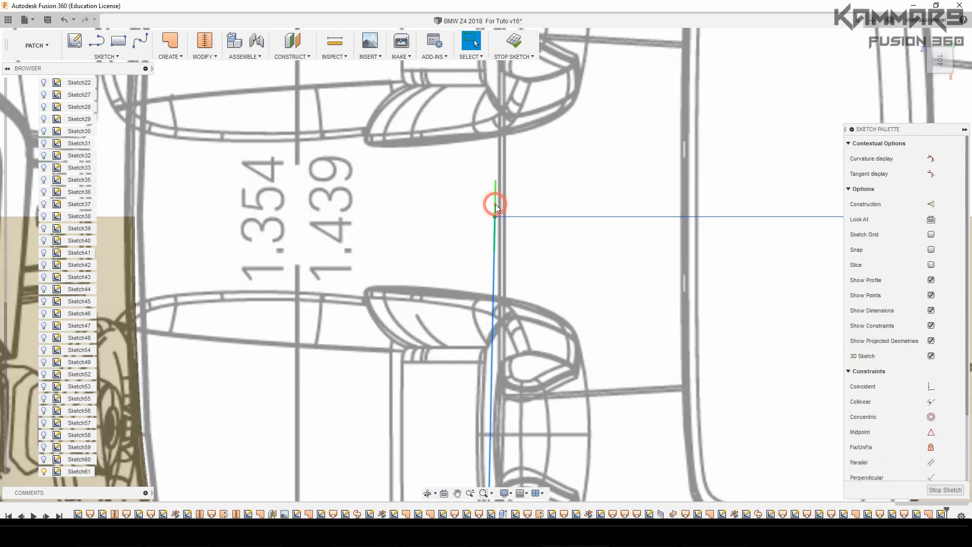
pyautogui.click(487, 260)
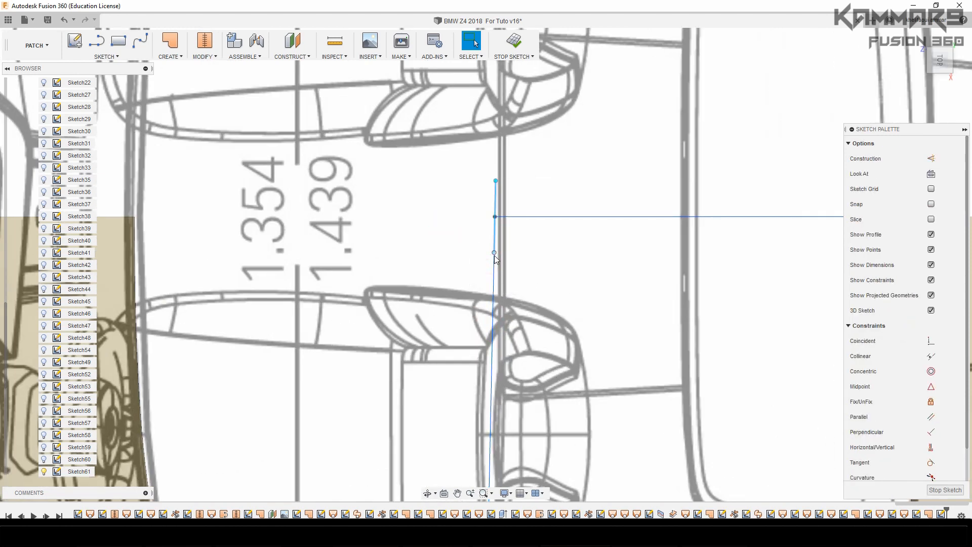
# Shift the outer end of the cross spline's centre tangency handle 0.114 mm along X, as seen from above
pyautogui.click(497, 256)
pyautogui.click(497, 251)
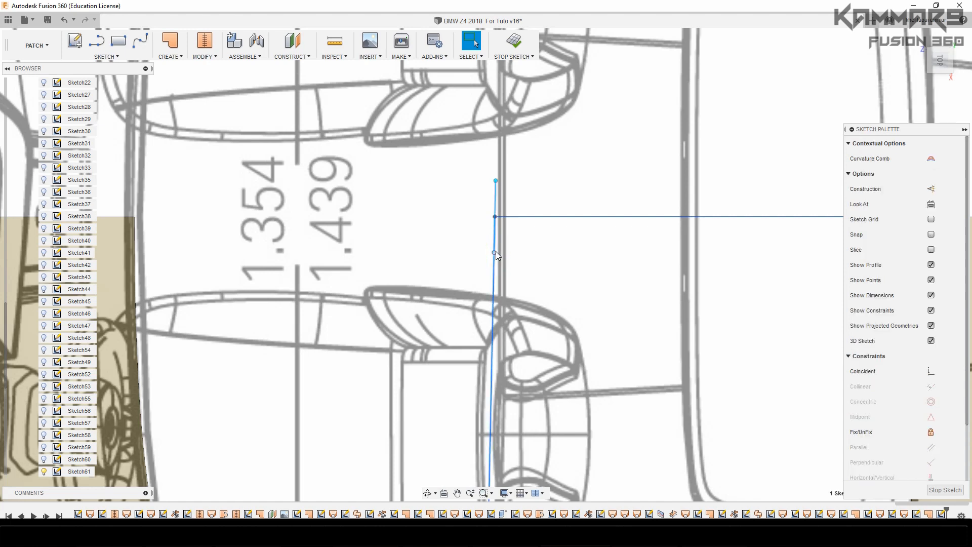
pyautogui.click(496, 251)
pyautogui.press('m')
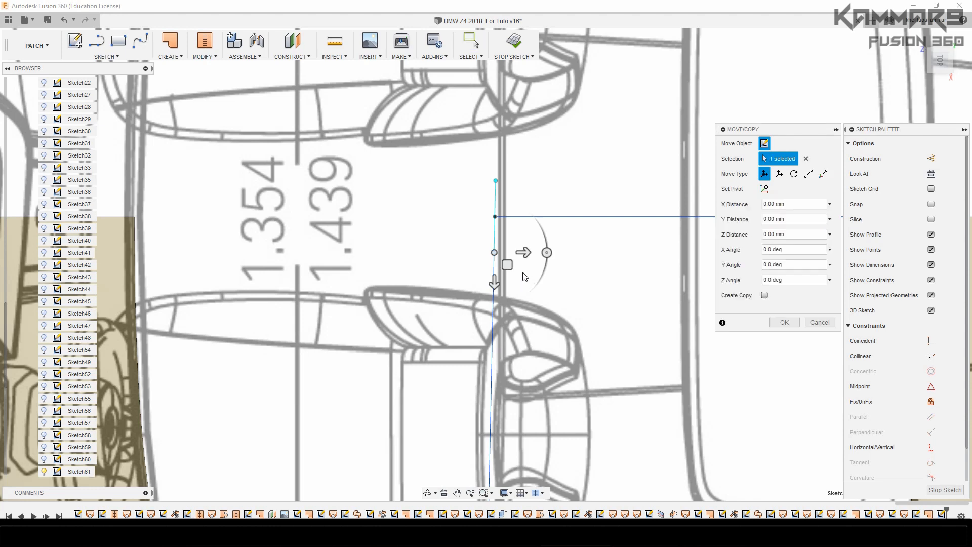
pyautogui.moveTo(525, 254); pyautogui.dragTo(527, 252)
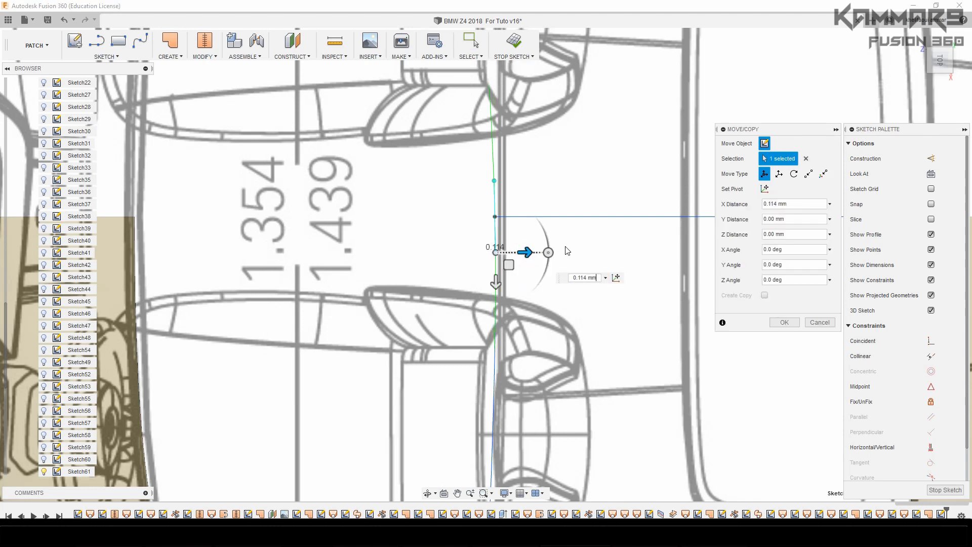
# Raise the cross spline's centre tangency handle by 0.427 mm and a further 0.092 mm, levelling the spline at the car's centreline
pyautogui.click(939, 80)
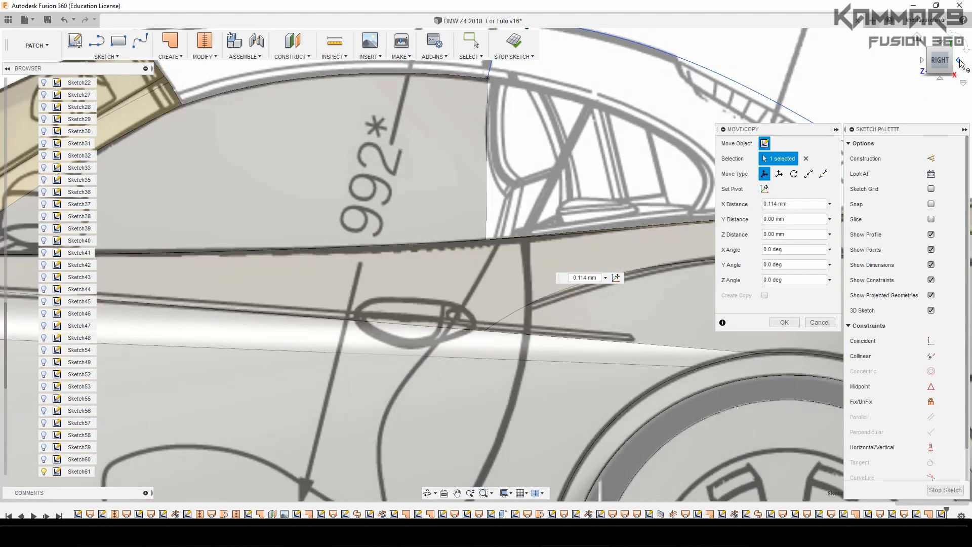
pyautogui.scroll(-5, 470, 240)
pyautogui.scroll(8, 416, 260)
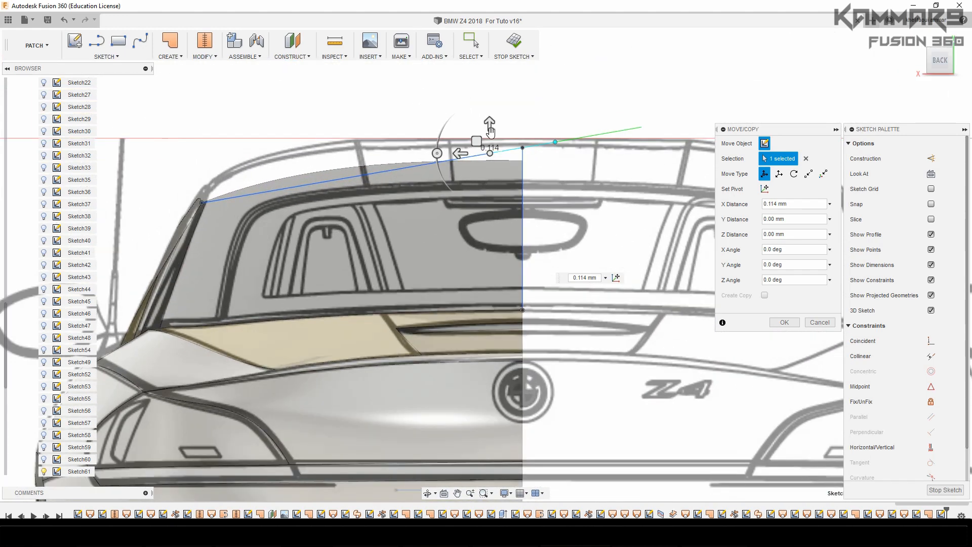
pyautogui.scroll(2, 489, 136)
pyautogui.moveTo(490, 130); pyautogui.dragTo(490, 122)
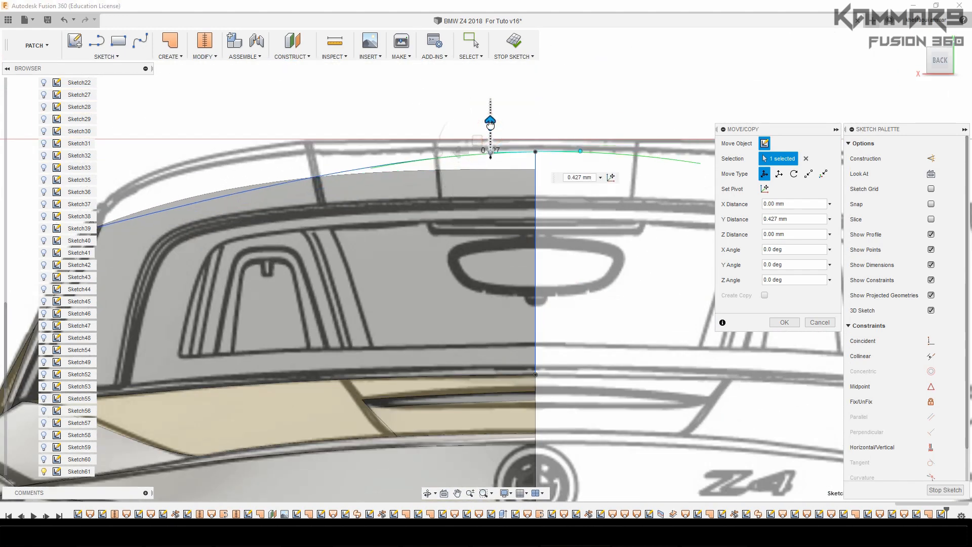
pyautogui.moveTo(458, 153); pyautogui.dragTo(472, 127)
pyautogui.scroll(-5, 463, 152)
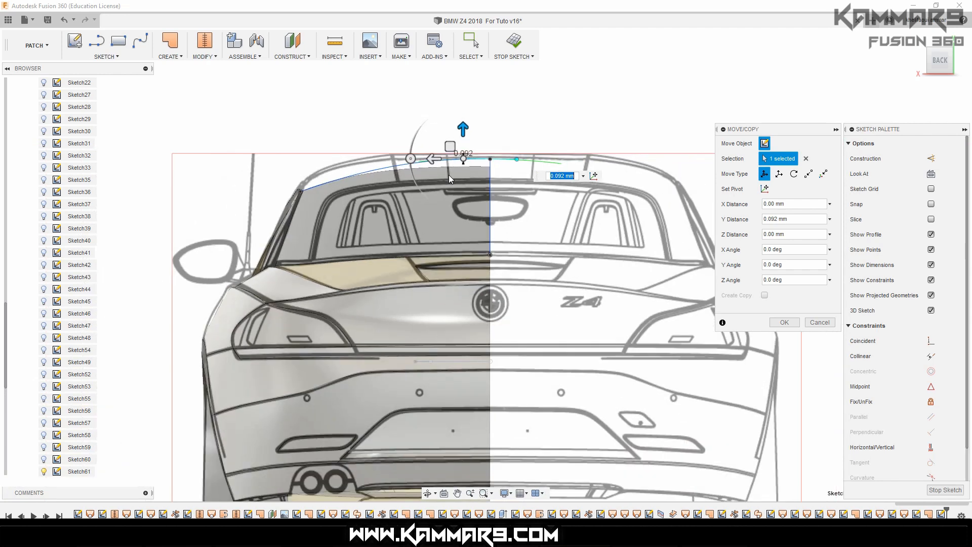
pyautogui.scroll(4, 324, 191)
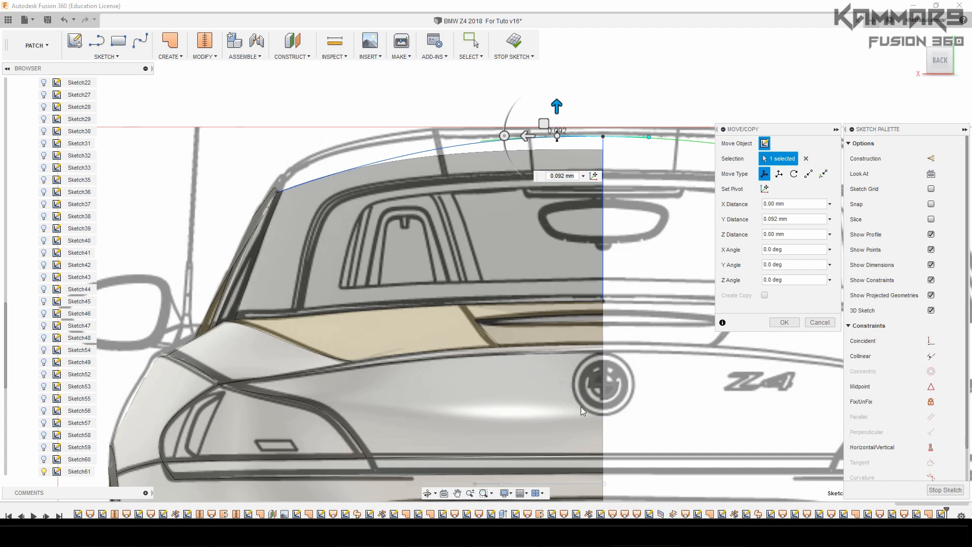
pyautogui.scroll(1, 445, 192)
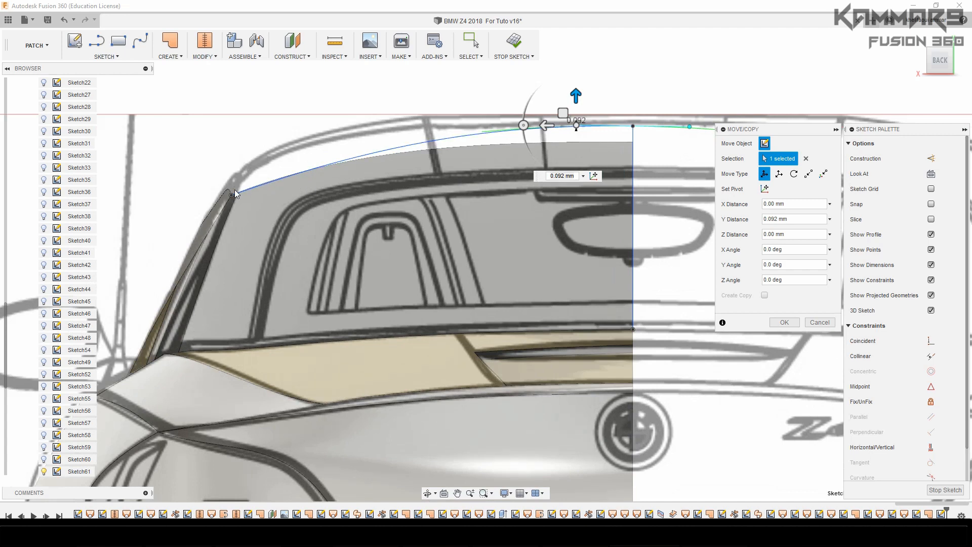
pyautogui.click(780, 322)
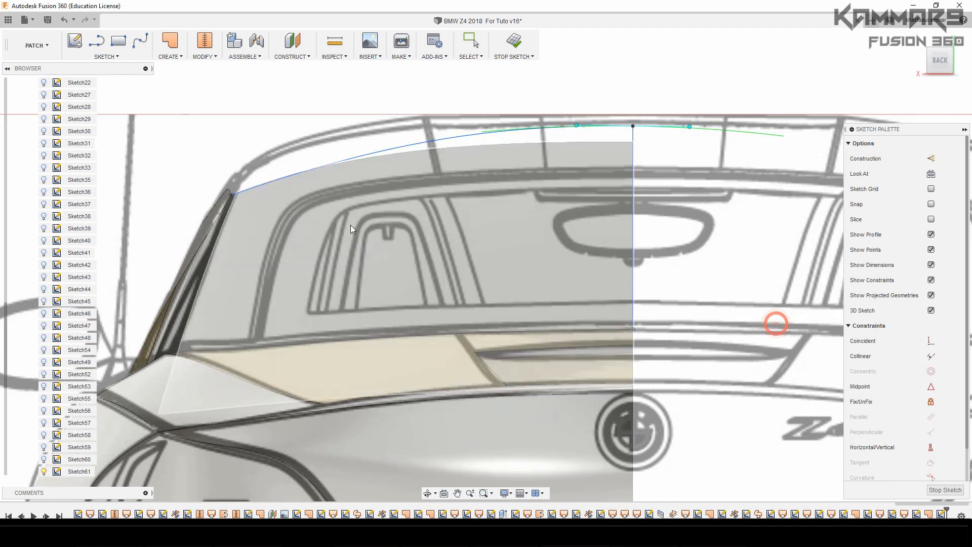
# Activate the tangency handle at the cross spline's window-corner end
pyautogui.click(376, 153)
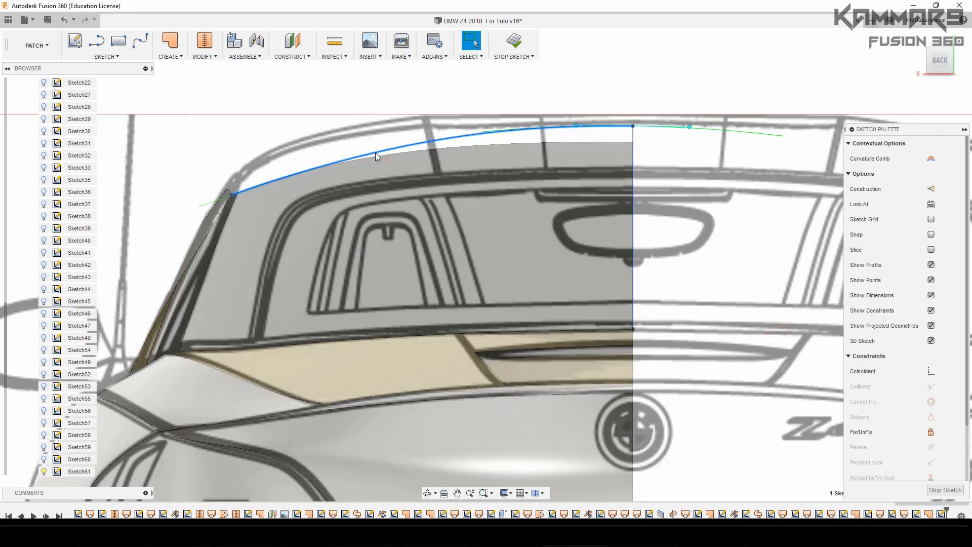
pyautogui.click(215, 202)
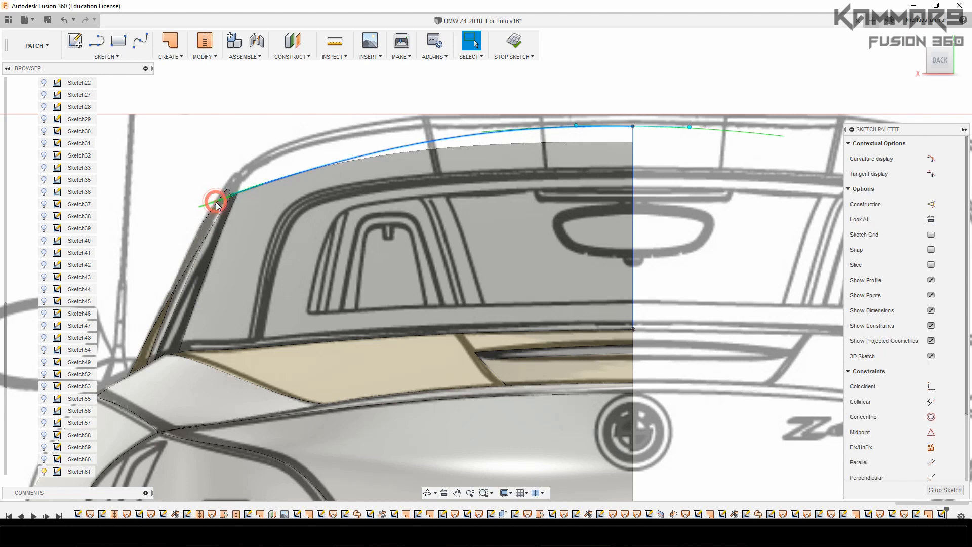
pyautogui.rightClick(216, 204)
pyautogui.click(215, 255)
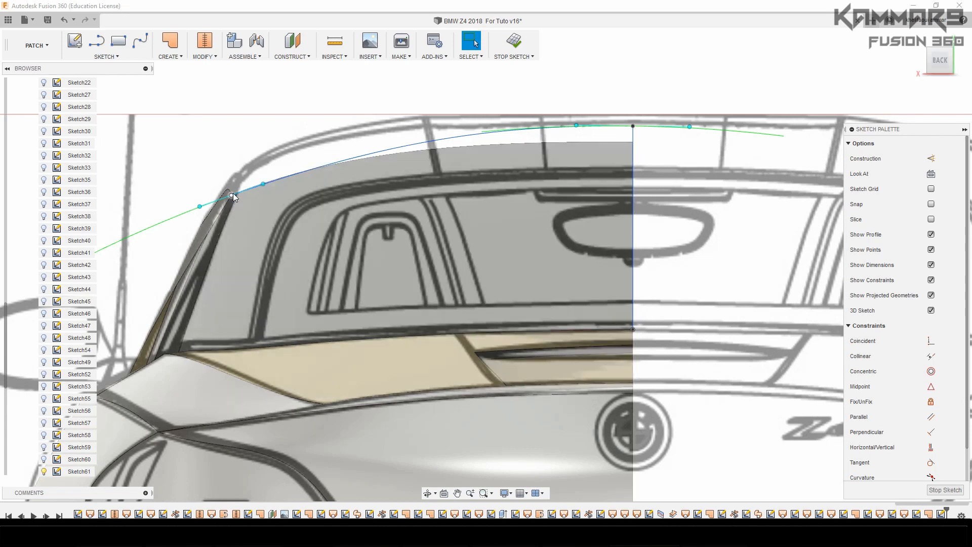
# Move the window-corner tangency handle 0.51 mm in Y and 1.402 mm outward, bending the cross spline along the rear blueprint's roof edge
pyautogui.scroll(2, 233, 194)
pyautogui.click(279, 180)
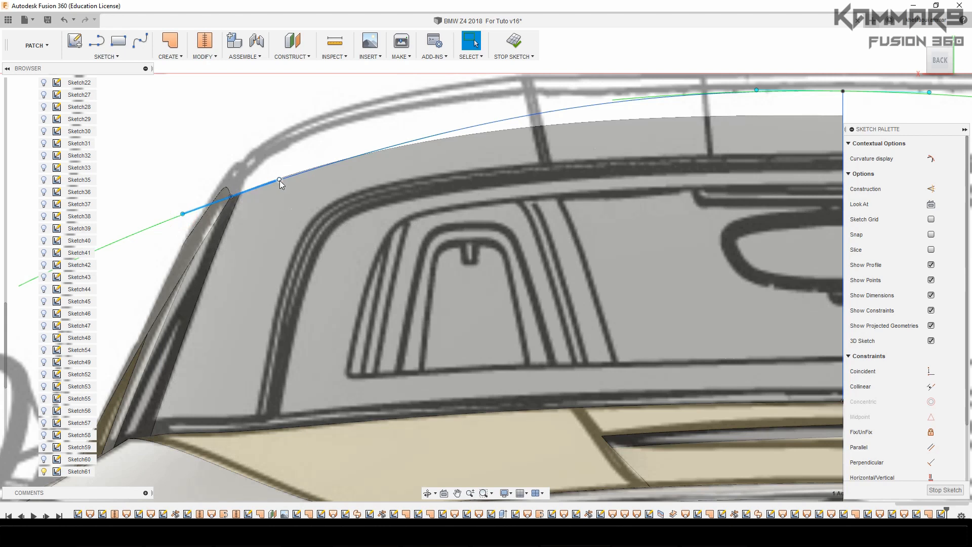
pyautogui.click(280, 181)
pyautogui.press('m')
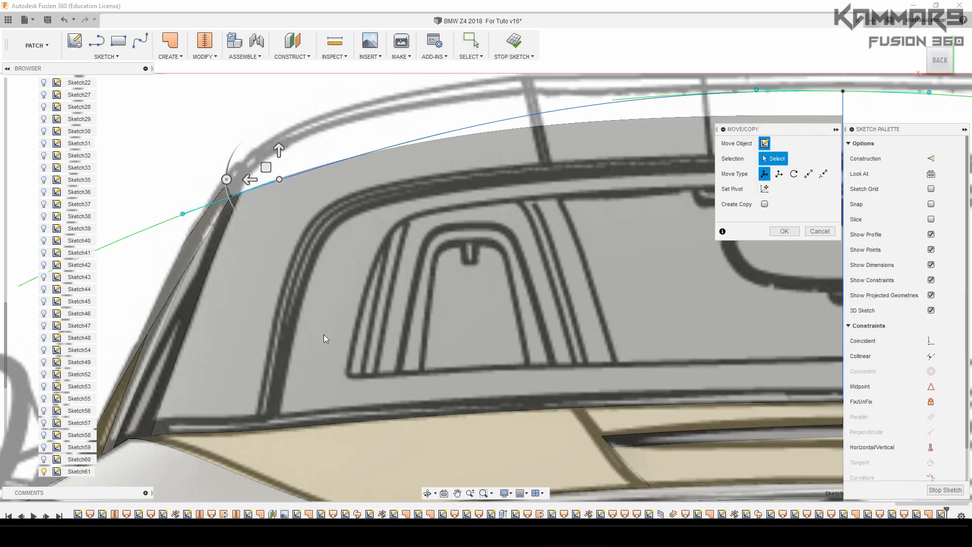
pyautogui.scroll(-3, 330, 338)
pyautogui.scroll(3, 354, 216)
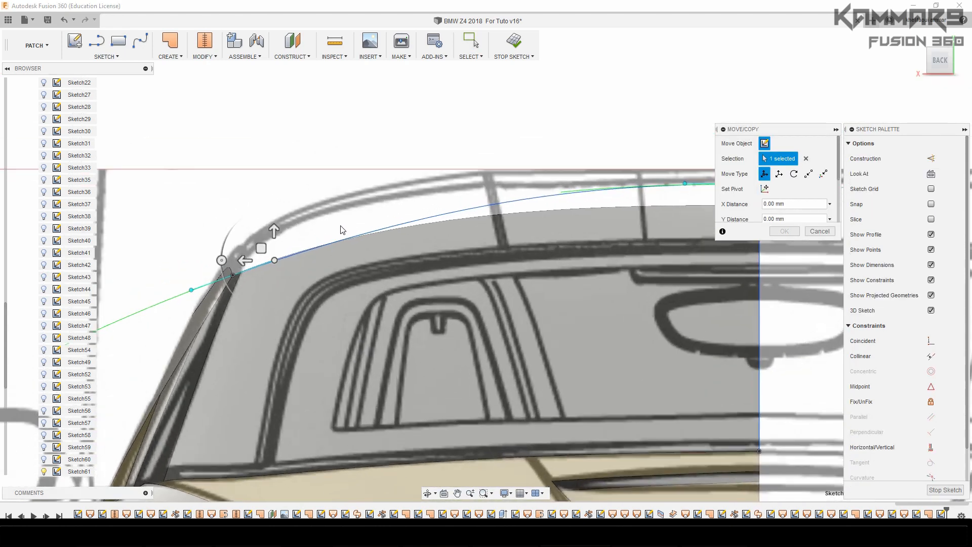
pyautogui.moveTo(256, 235); pyautogui.dragTo(234, 238)
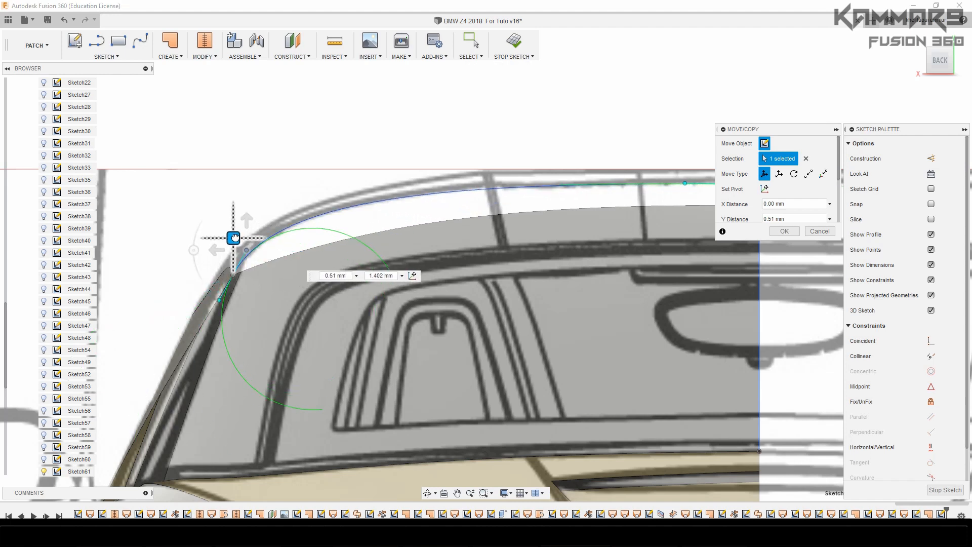
pyautogui.scroll(-3, 335, 262)
pyautogui.scroll(4, 551, 238)
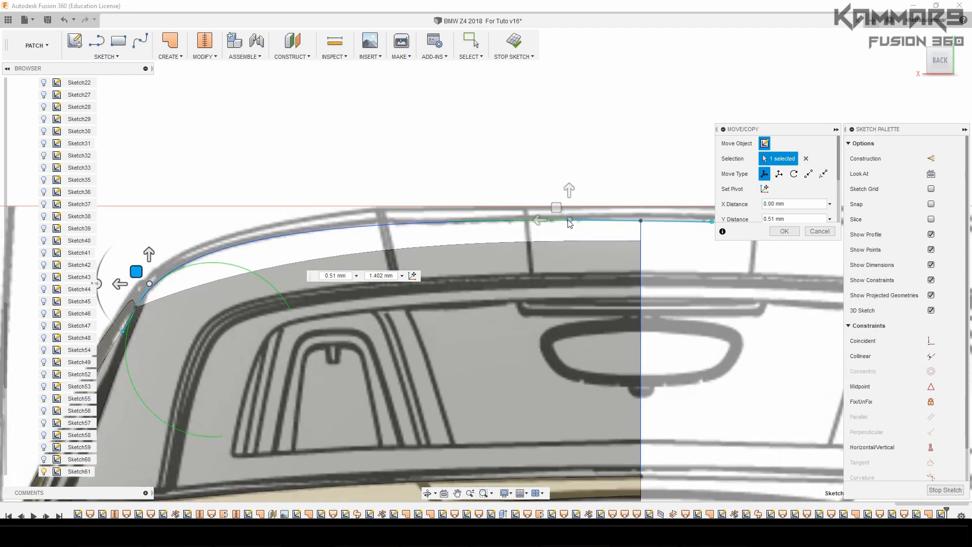
# Fine-tune the cross spline's window-corner tangency handle to 0.492 mm in Y and 1.432 mm outward, following the rear blueprint's roof edge
pyautogui.scroll(2, 147, 272)
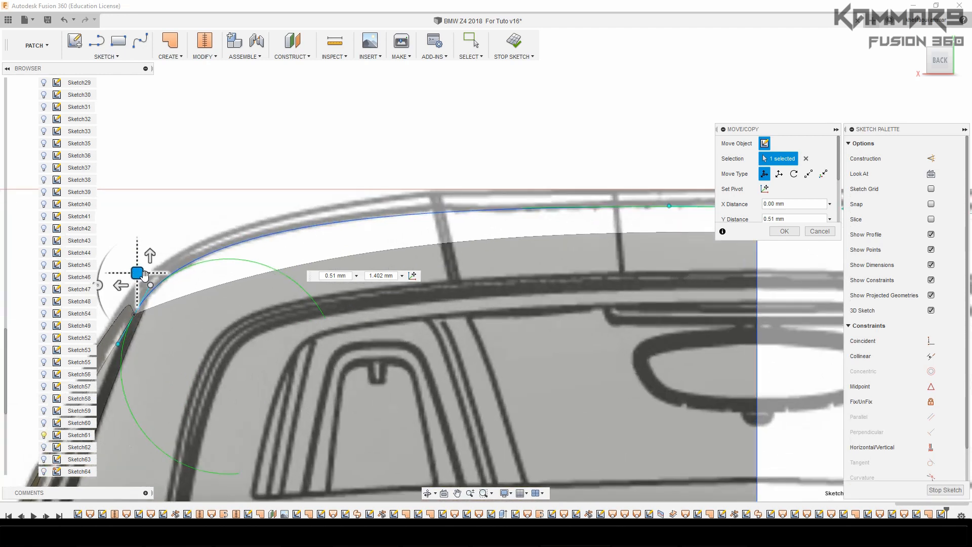
pyautogui.moveTo(144, 275); pyautogui.dragTo(138, 275)
pyautogui.scroll(-2, 269, 260)
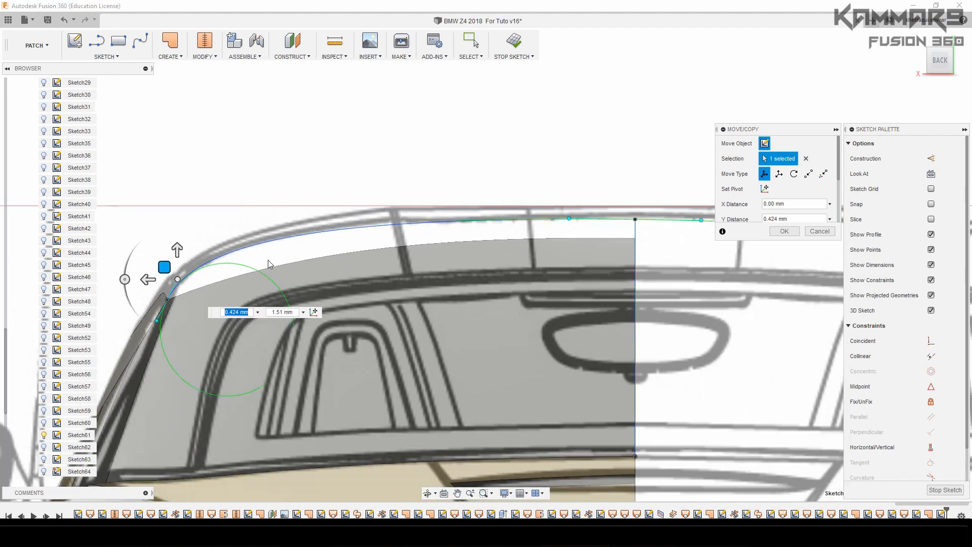
pyautogui.scroll(-2, 232, 301)
pyautogui.scroll(5, 190, 324)
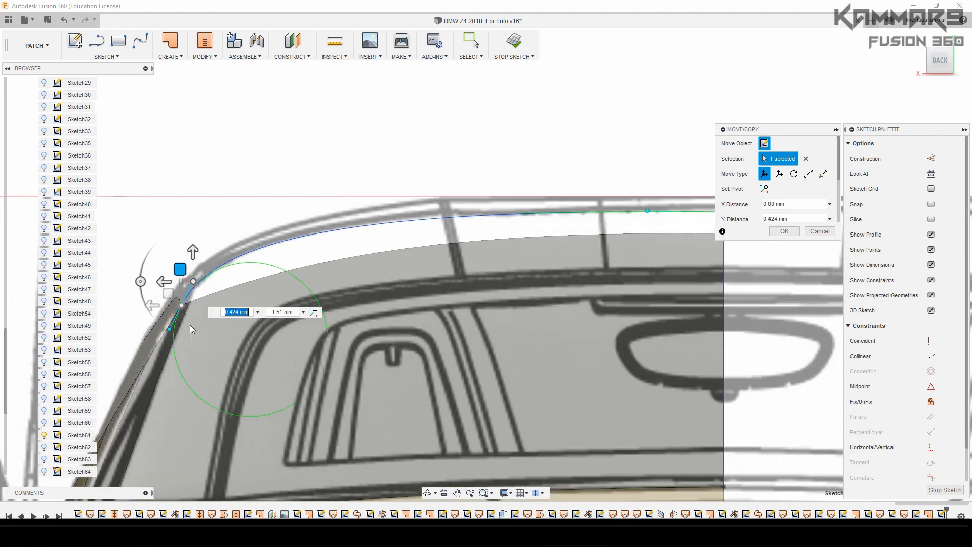
pyautogui.moveTo(194, 205); pyautogui.dragTo(198, 203)
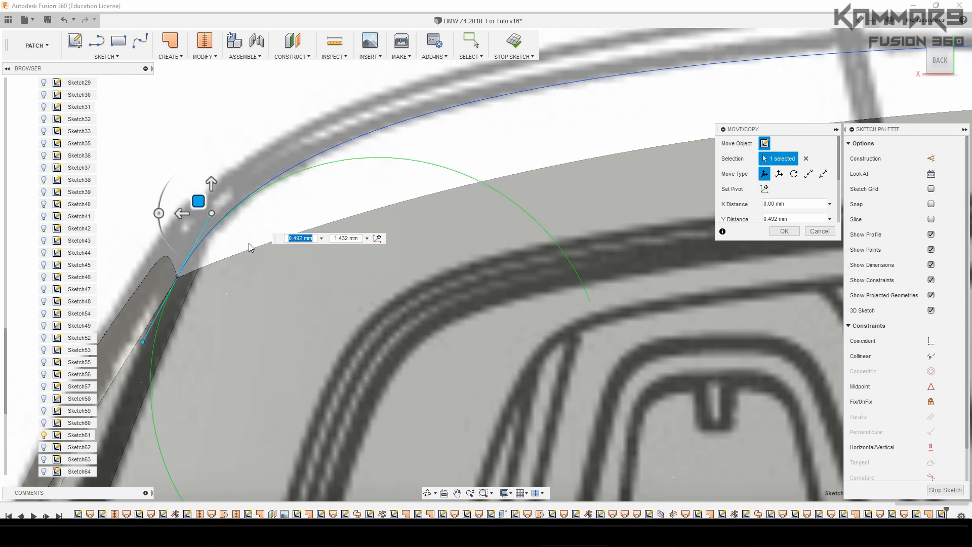
pyautogui.scroll(-4, 281, 268)
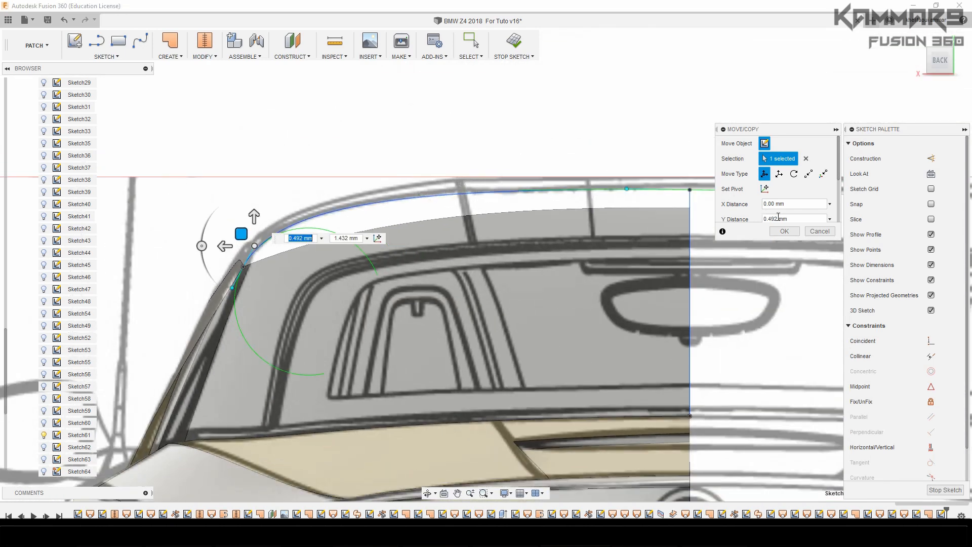
pyautogui.click(784, 231)
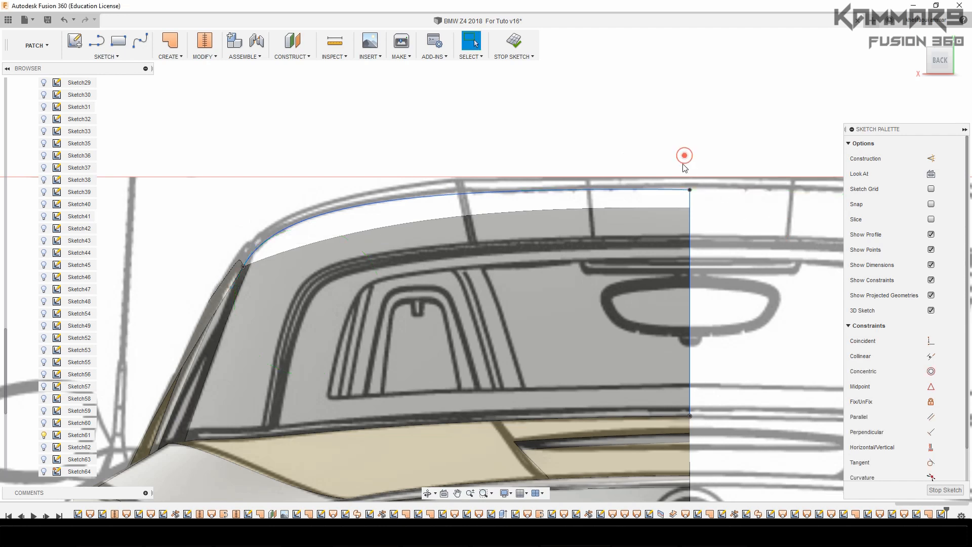
# Raise the cross spline's centreline tangency handle by 0.215 mm in Y in the rear view
pyautogui.click(690, 197)
pyautogui.scroll(4, 691, 192)
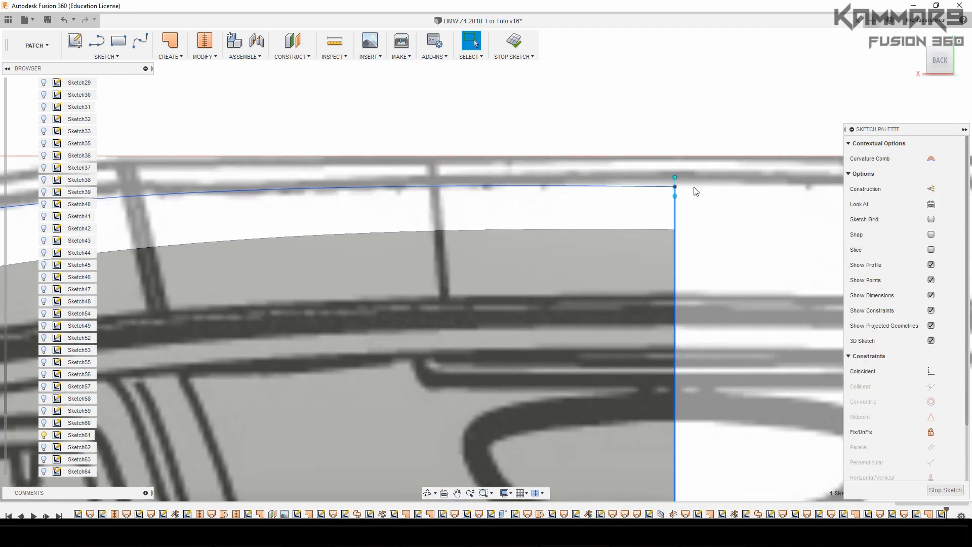
pyautogui.click(677, 187)
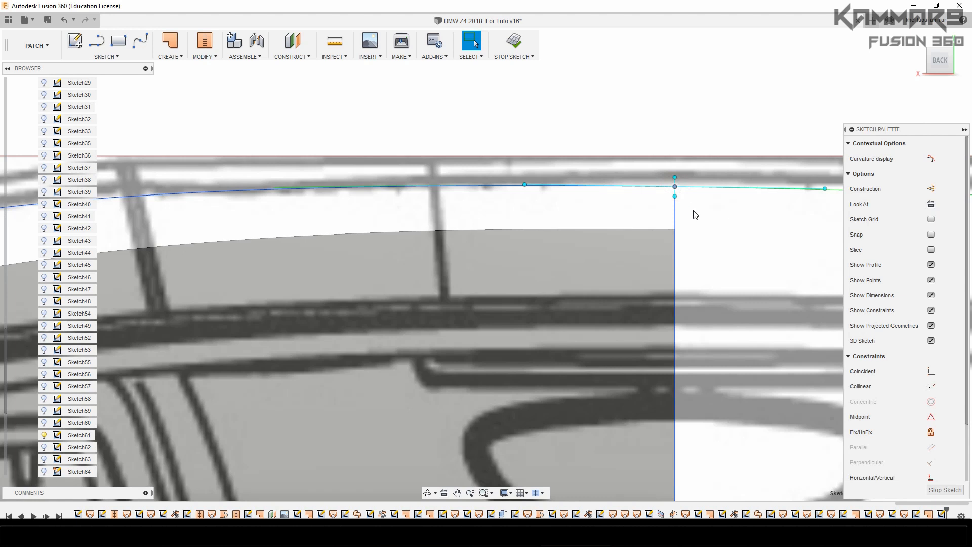
pyautogui.press('m')
pyautogui.moveTo(675, 157); pyautogui.dragTo(675, 148)
pyautogui.scroll(-2, 528, 211)
# Shift the outer end of the cross spline's centre tangency handle by -0.073 mm in Y, flattening the curve at the centreline
pyautogui.click(527, 185)
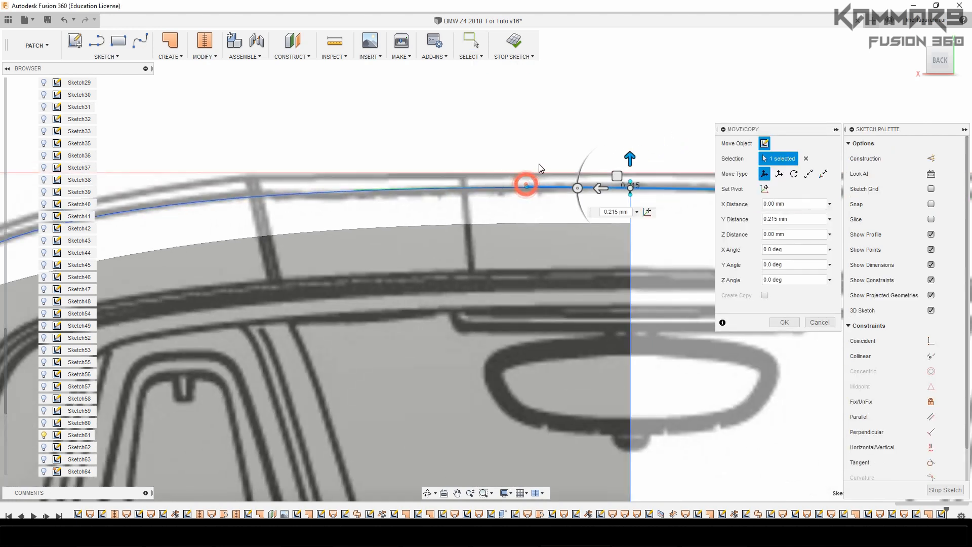
pyautogui.moveTo(527, 155); pyautogui.dragTo(527, 158)
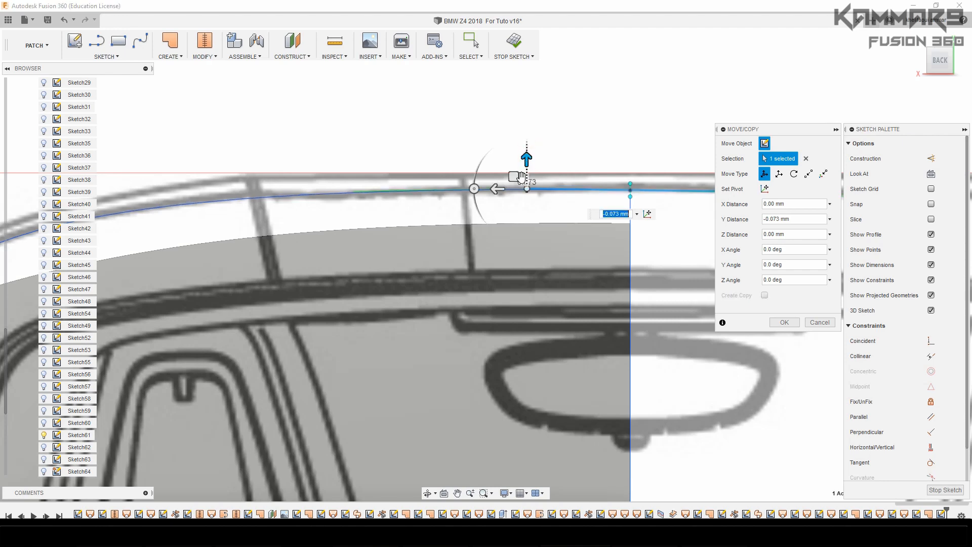
pyautogui.scroll(-3, 674, 206)
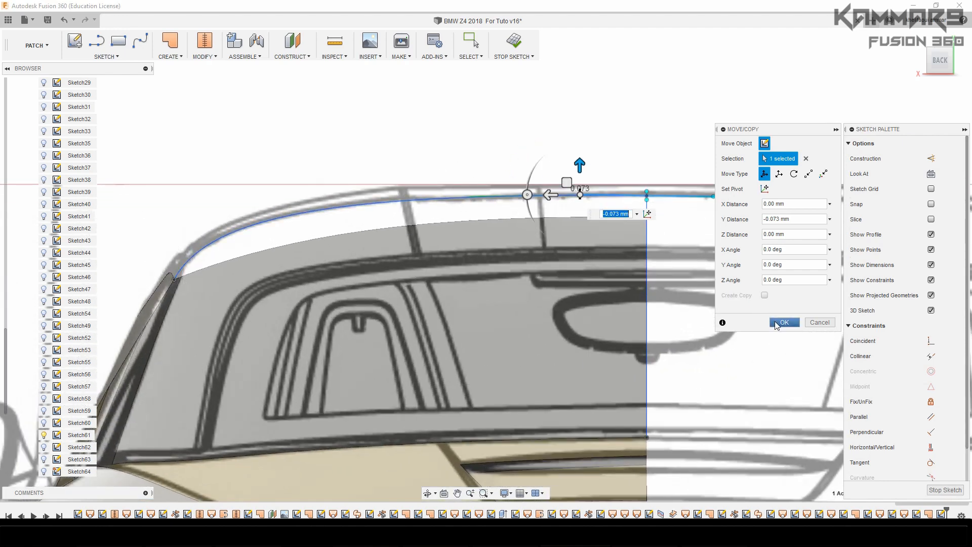
pyautogui.click(776, 323)
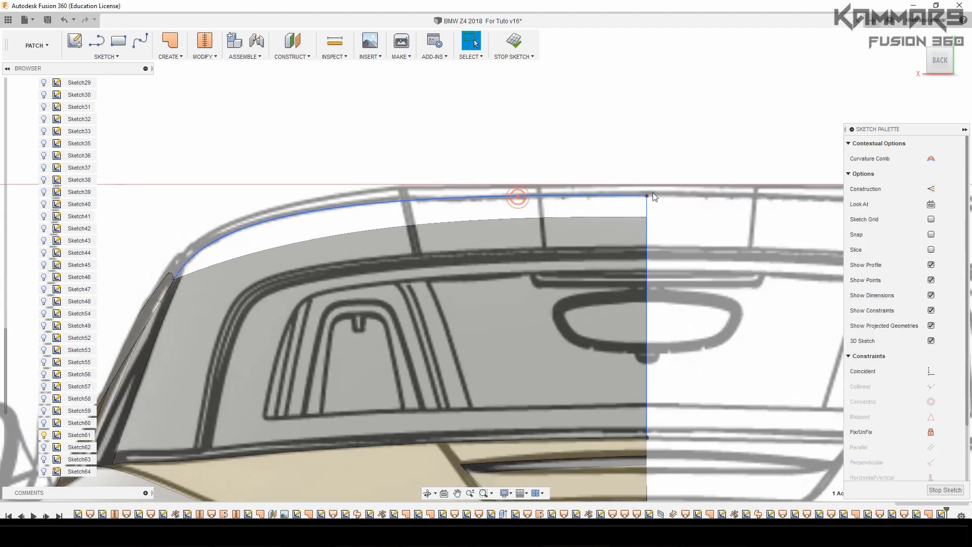
# Check the cross spline's course against the top and right-side blueprints, from the roof centre down to the window corner
pyautogui.click(518, 197)
pyautogui.click(940, 40)
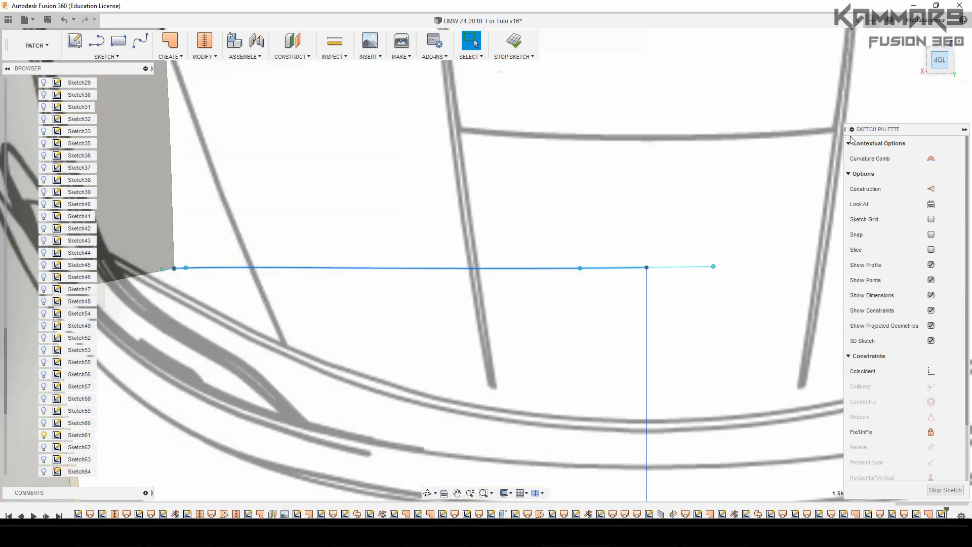
pyautogui.scroll(-2, 747, 203)
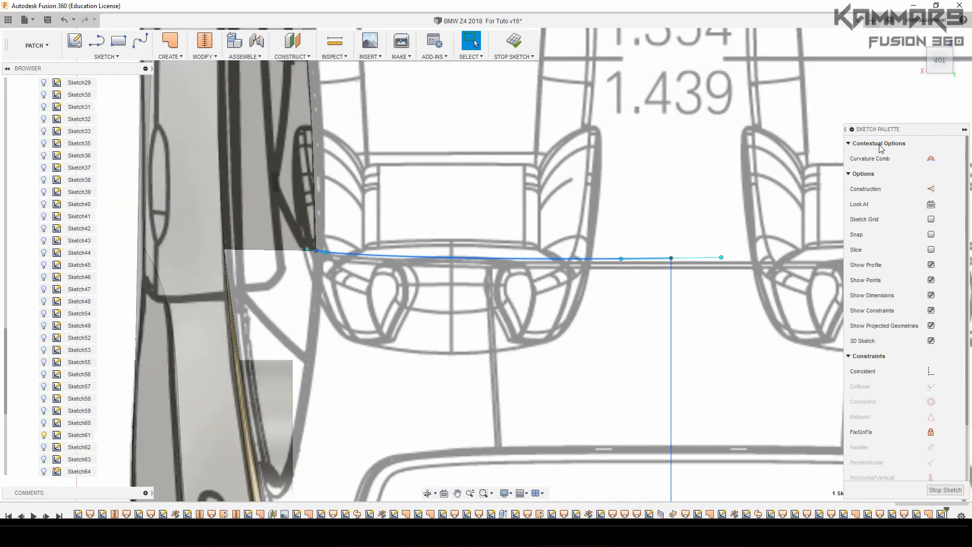
pyautogui.click(923, 60)
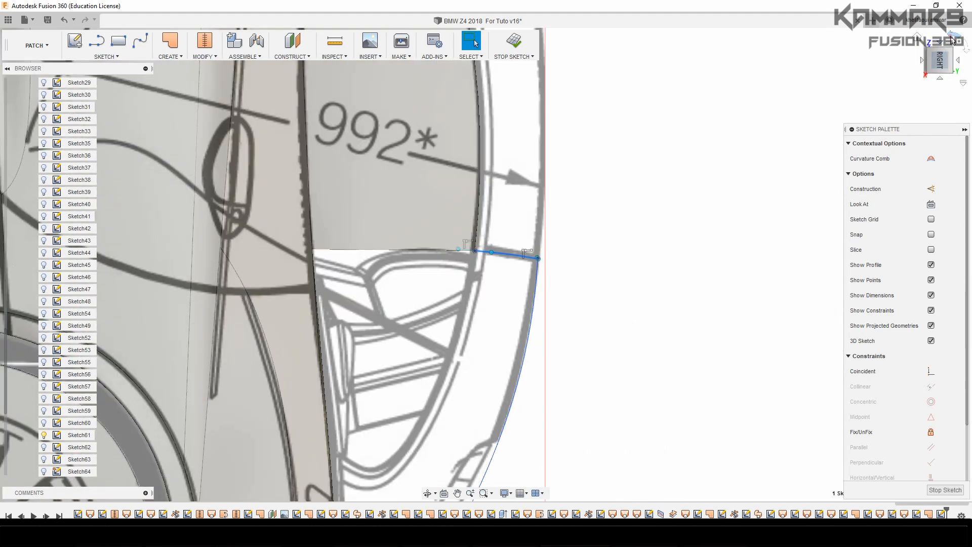
pyautogui.click(952, 40)
pyautogui.scroll(3, 473, 285)
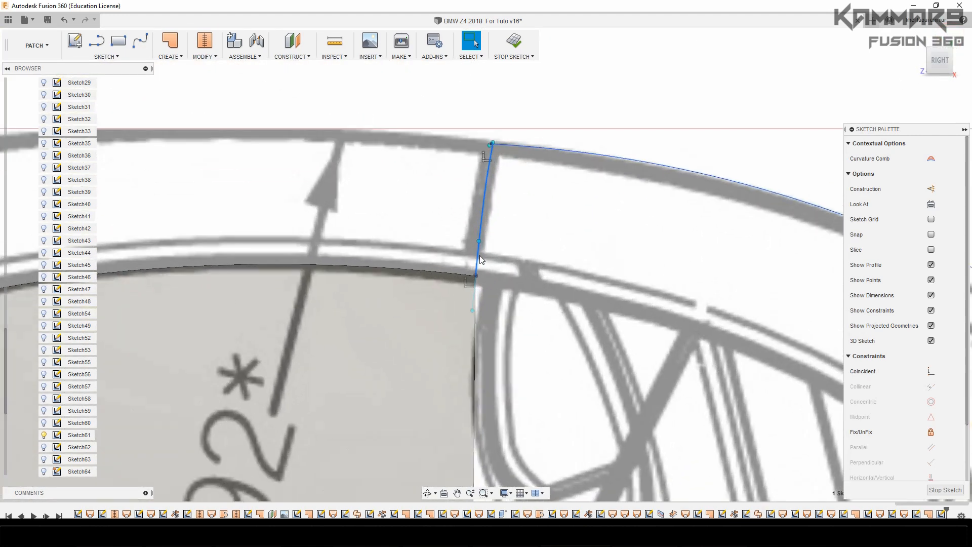
pyautogui.scroll(2, 481, 259)
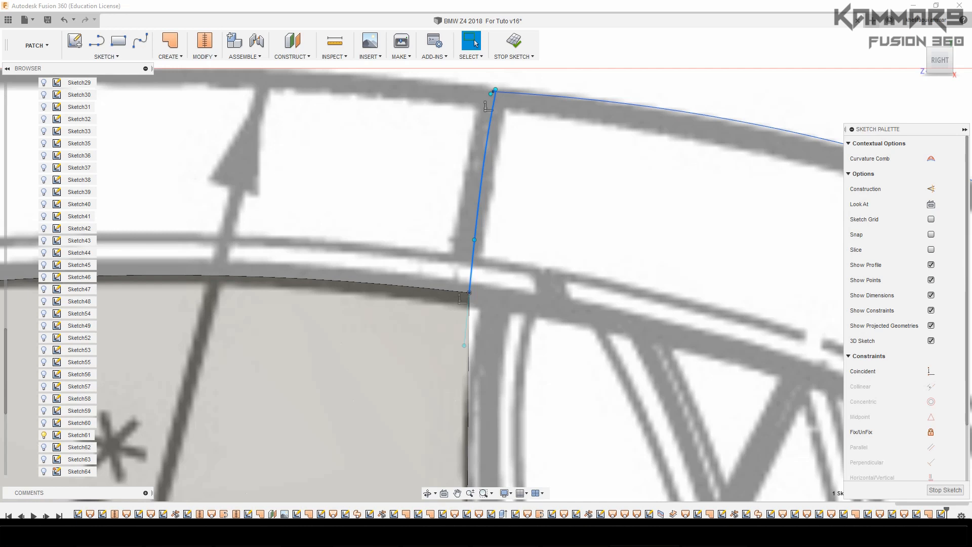
pyautogui.click(647, 263)
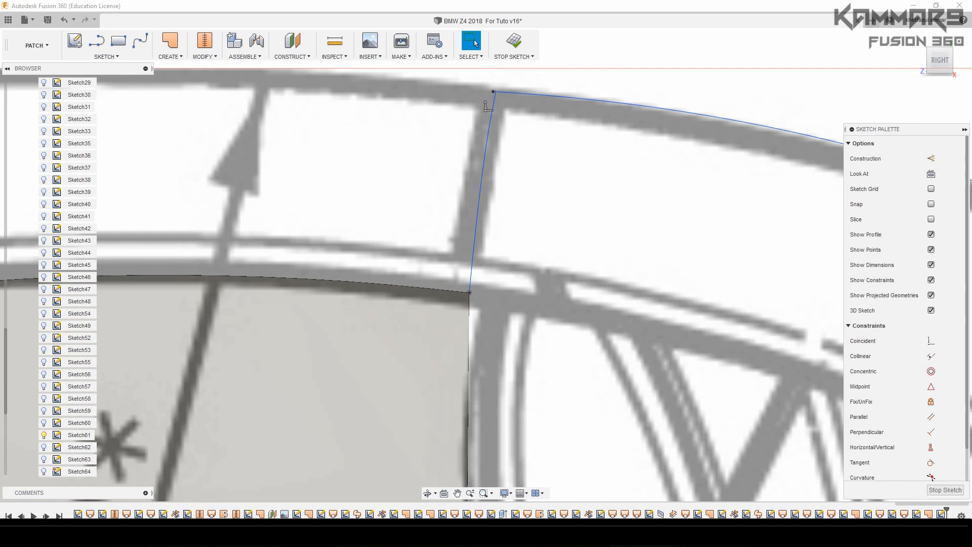
# Move the end of the cross spline's centre tangency handle 0.046 mm along X in the side view, straightening the hooked upper end
pyautogui.click(473, 233)
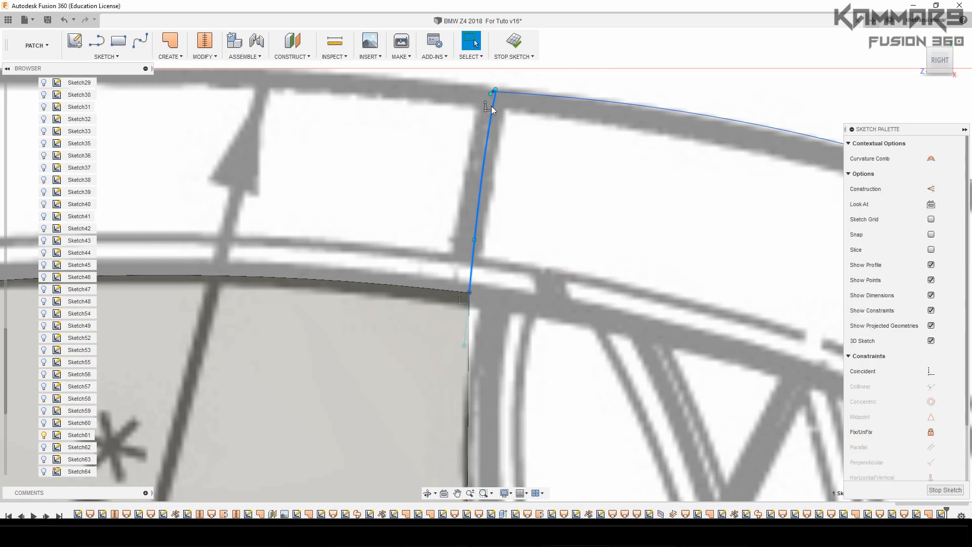
pyautogui.scroll(5, 494, 107)
pyautogui.scroll(8, 486, 71)
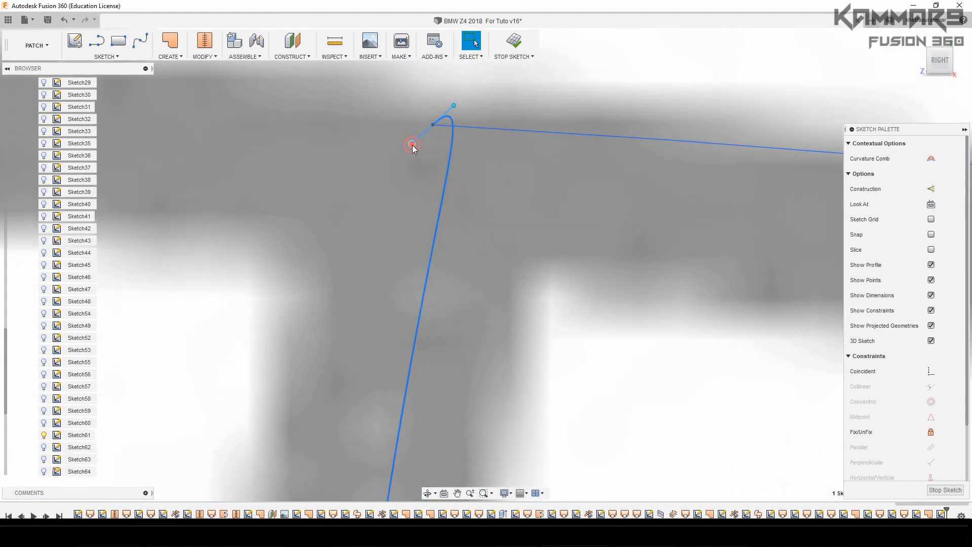
pyautogui.click(412, 144)
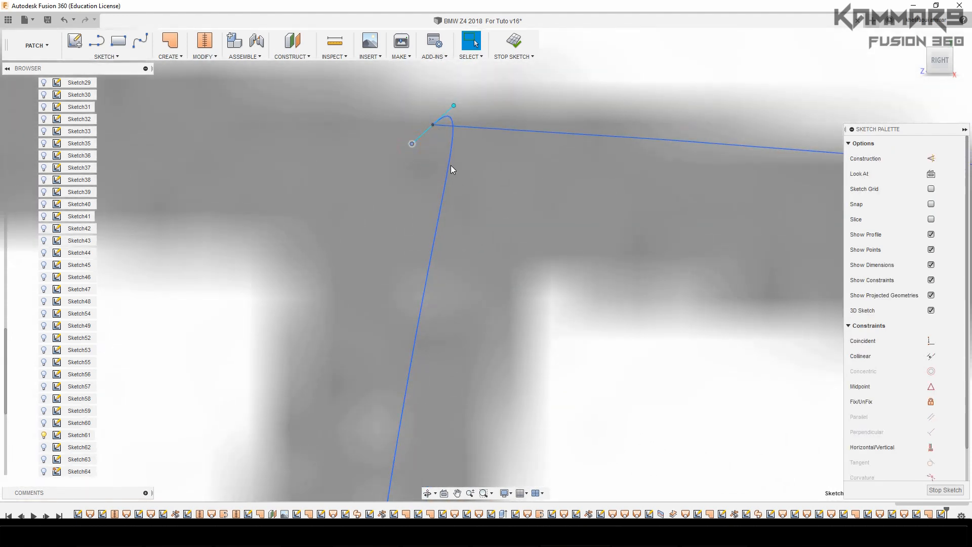
pyautogui.press('m')
pyautogui.moveTo(440, 144); pyautogui.dragTo(459, 144)
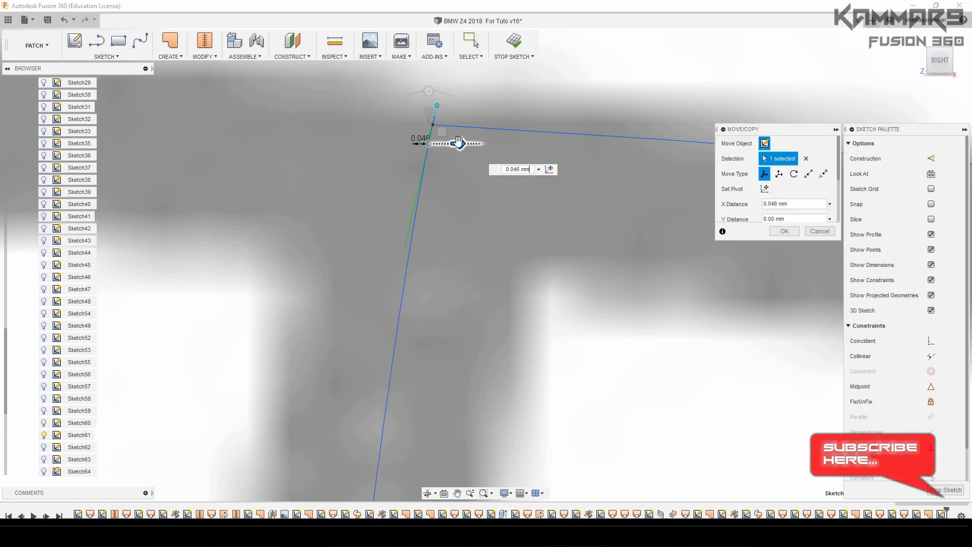
pyautogui.scroll(6, 463, 219)
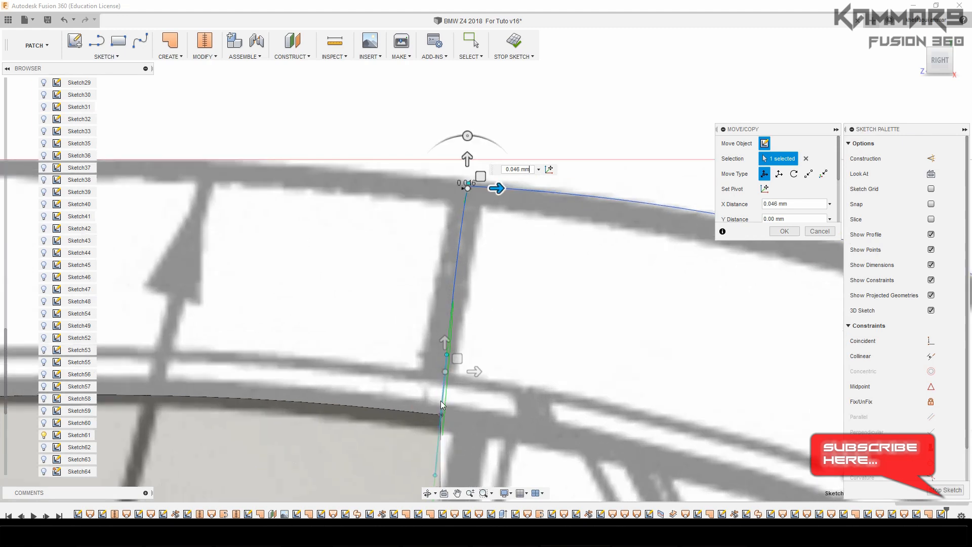
pyautogui.scroll(3, 442, 404)
pyautogui.click(784, 231)
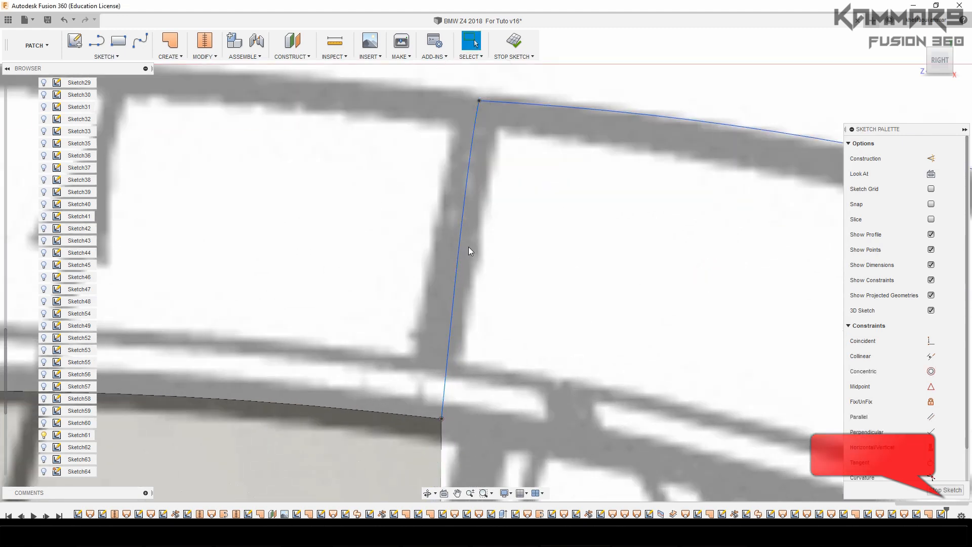
# Examine the rear roof opening in a 3D view, including the centre profile, cross spline and bordering side-window and rear-deck edges
pyautogui.scroll(-1, 524, 353)
pyautogui.scroll(-8, 524, 351)
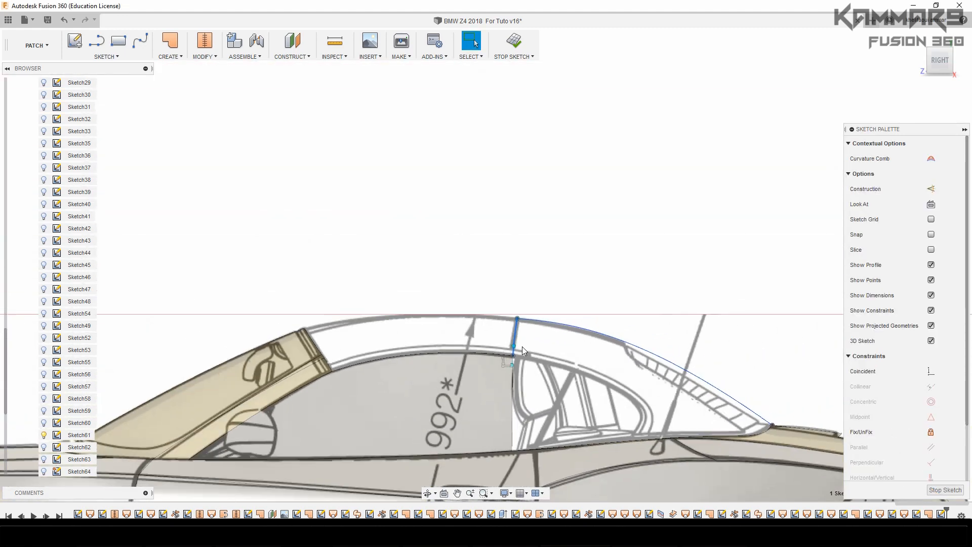
pyautogui.click(951, 50)
pyautogui.scroll(-2, 687, 289)
pyautogui.scroll(1, 688, 293)
pyautogui.click(714, 328)
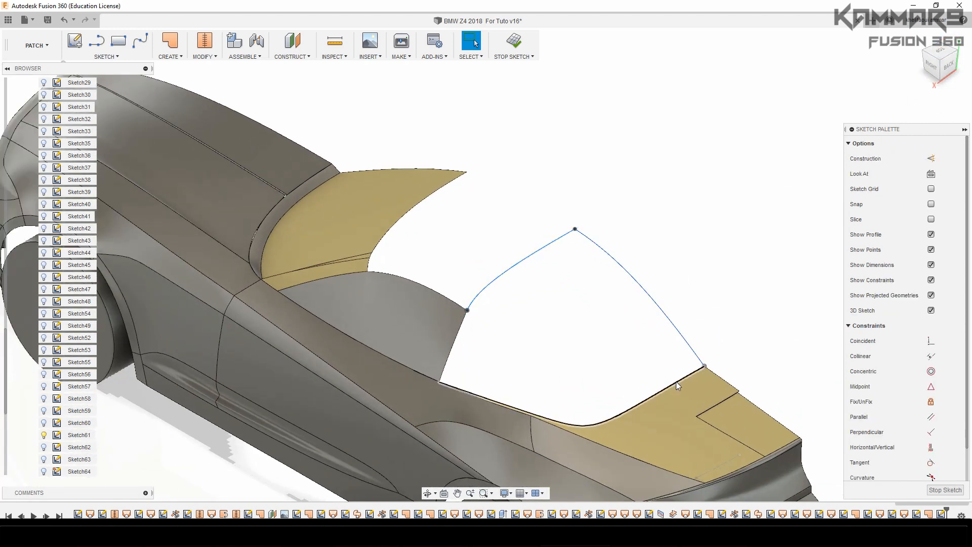
pyautogui.scroll(2, 659, 375)
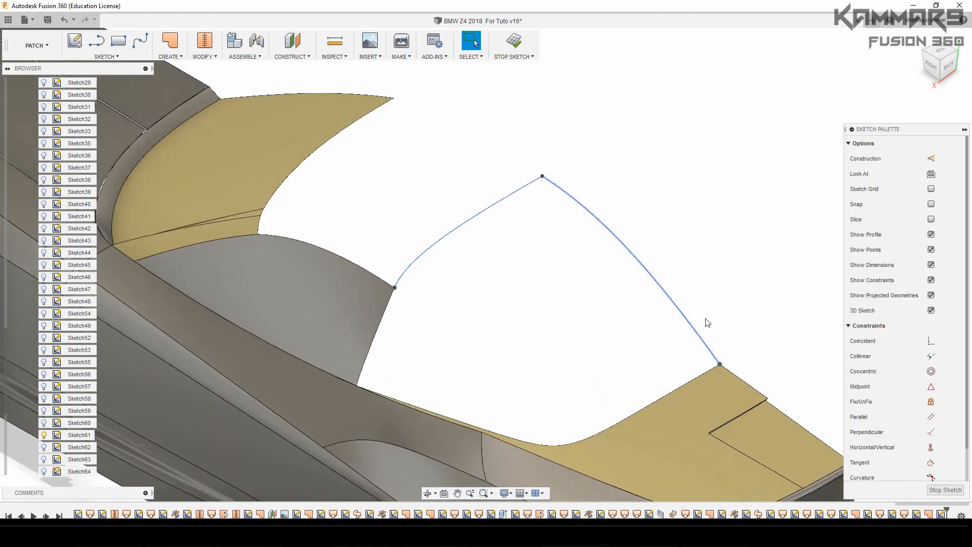
pyautogui.click(683, 318)
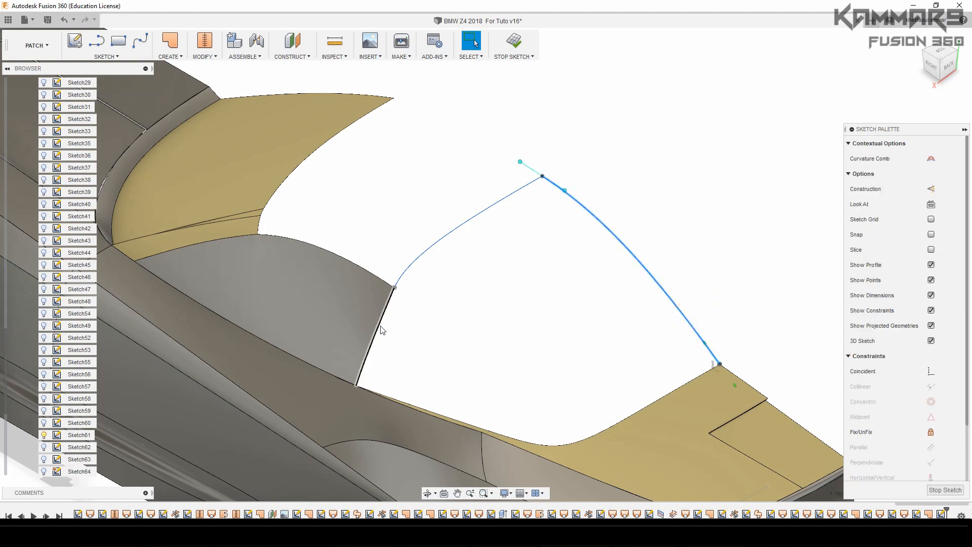
pyautogui.click(386, 328)
pyautogui.click(409, 340)
pyautogui.click(467, 178)
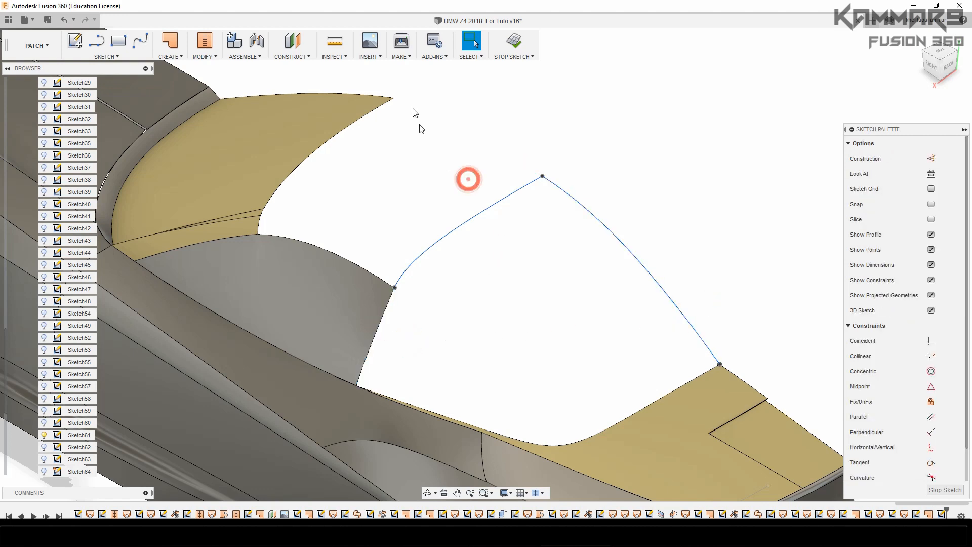
pyautogui.scroll(-2, 467, 203)
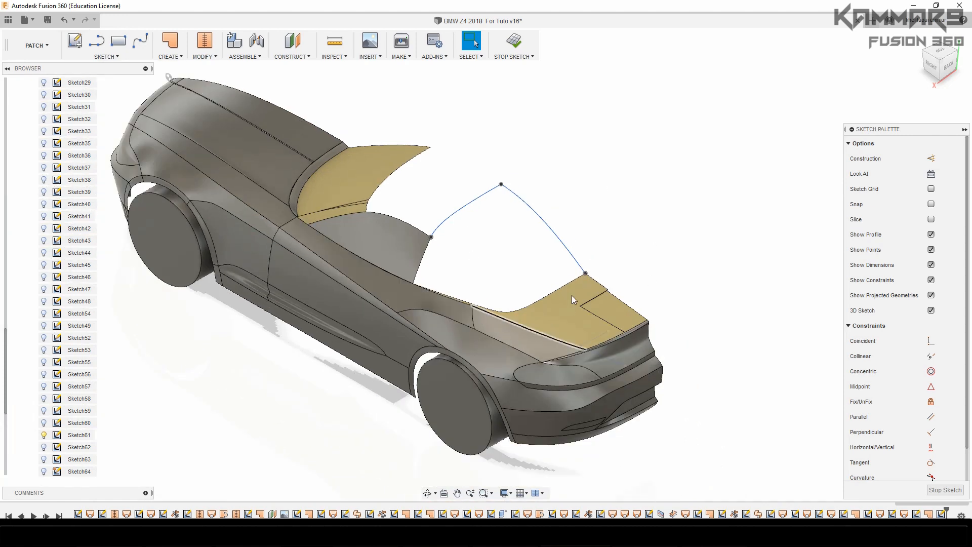
pyautogui.scroll(2, 512, 229)
# Loft the rear roof as a new body from the centre profile to the side window's rear edge, with the rear-deck edge and cross spline as rails
pyautogui.click(169, 56)
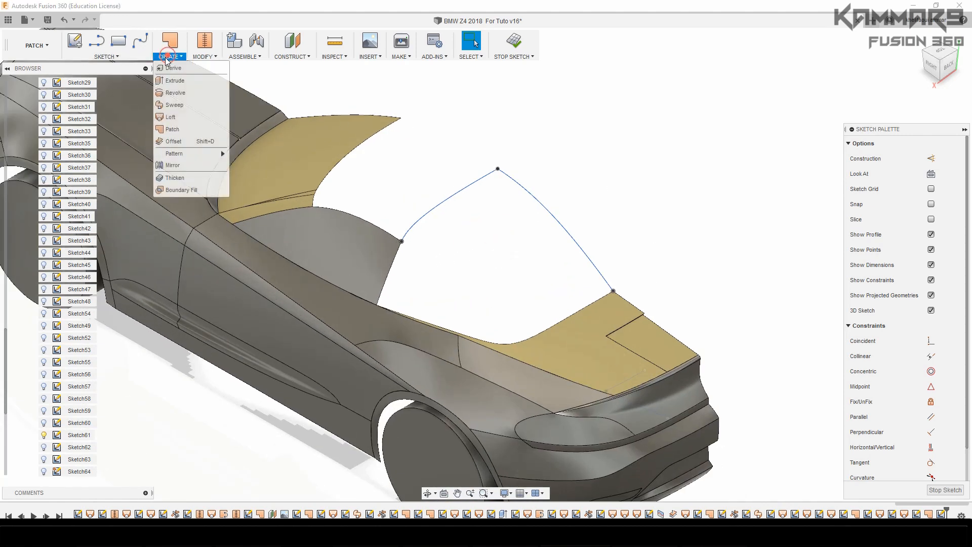
pyautogui.click(172, 120)
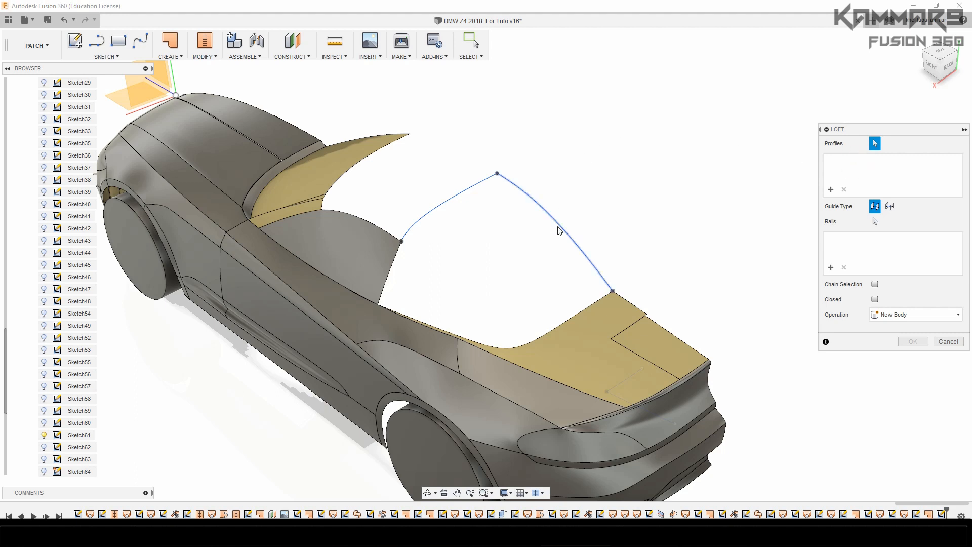
pyautogui.click(390, 286)
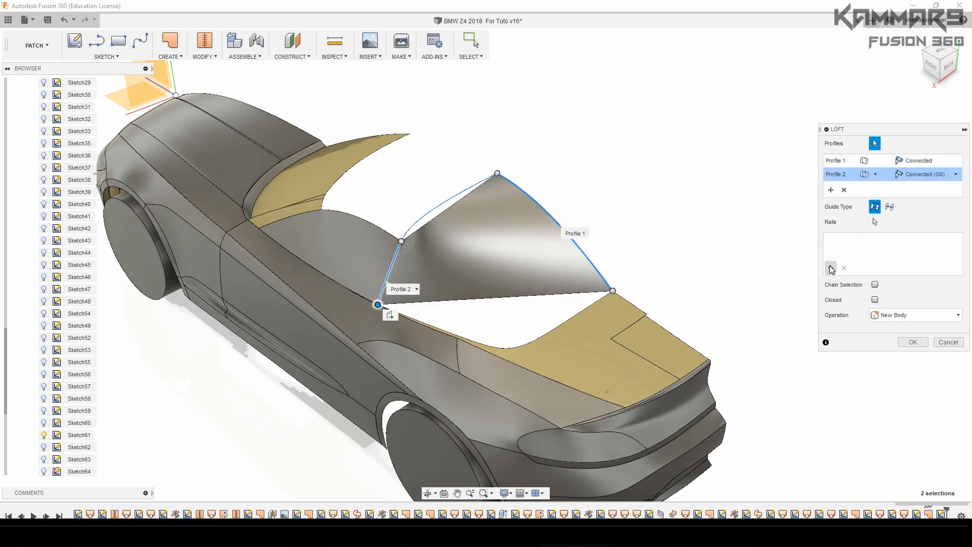
pyautogui.click(569, 321)
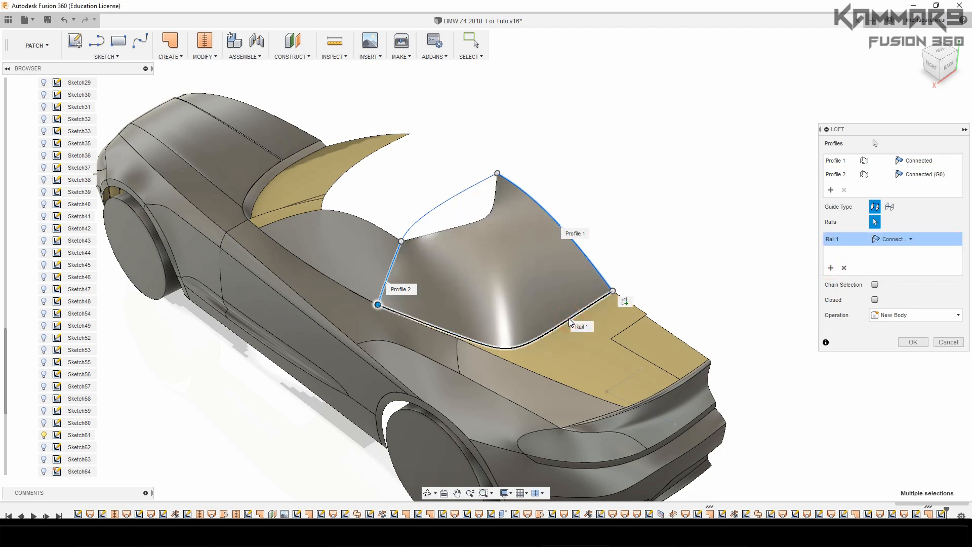
pyautogui.click(469, 190)
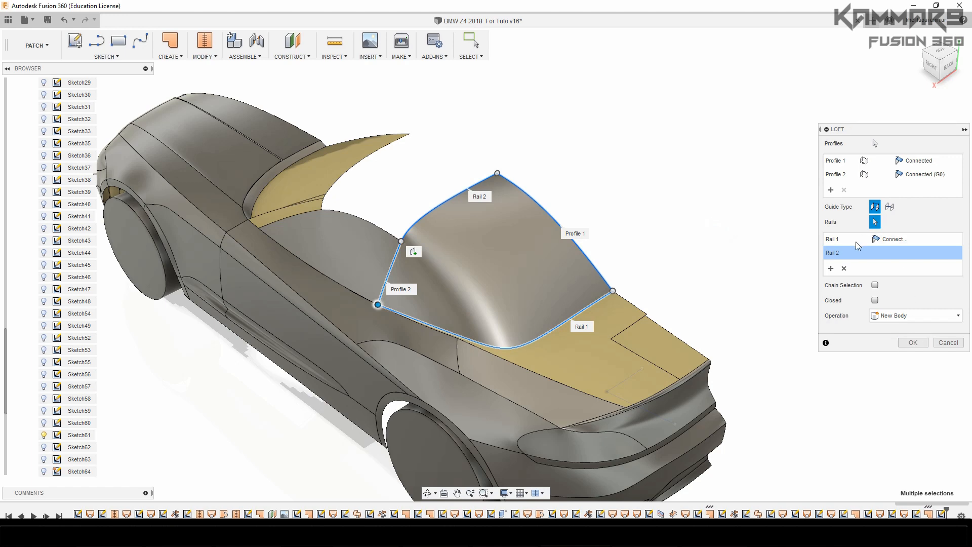
pyautogui.click(912, 343)
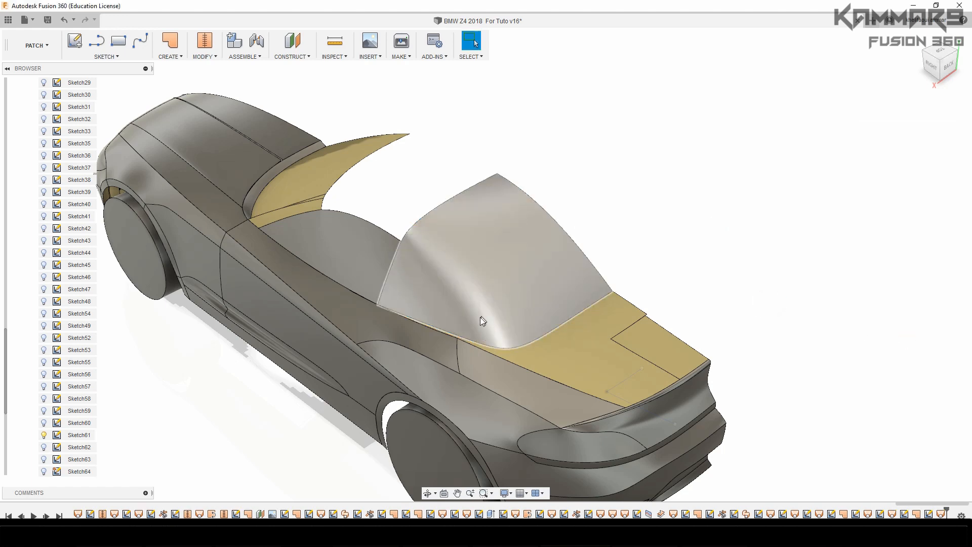
pyautogui.keyDown('shift'); pyautogui.moveTo(439, 335); pyautogui.dragTo(616, 161, button='middle'); pyautogui.keyUp('shift')
pyautogui.scroll(-2, 613, 167)
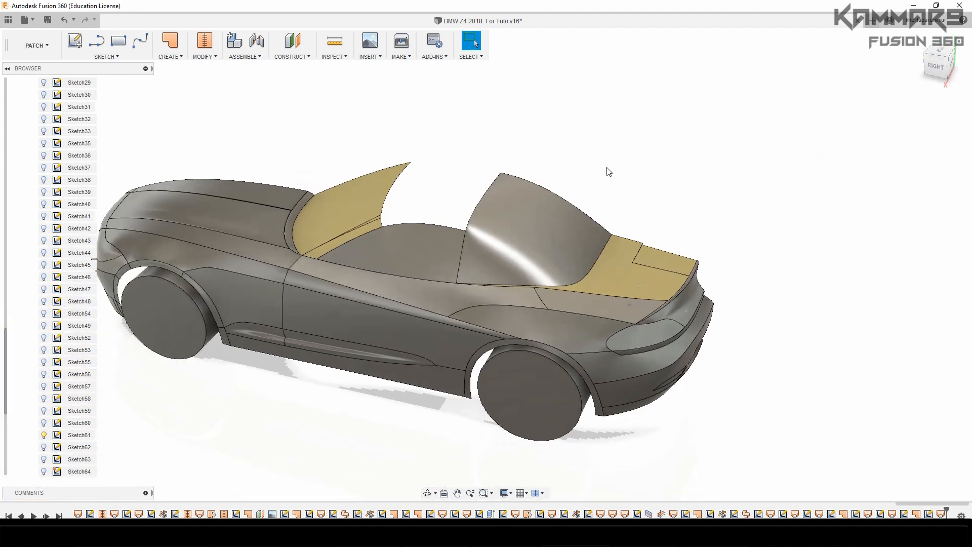